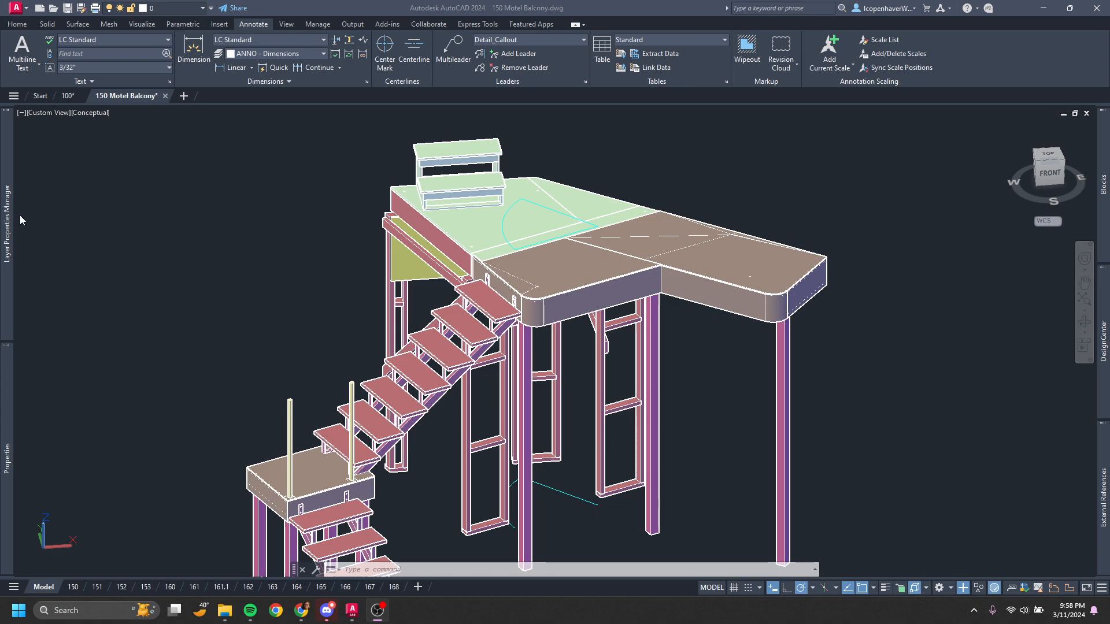
Review the material layers from .0M_0.250 MDF through .9M_Pre Fab in the layer list
mouse_move(6, 233)
scroll(160, 231, "down", 5)
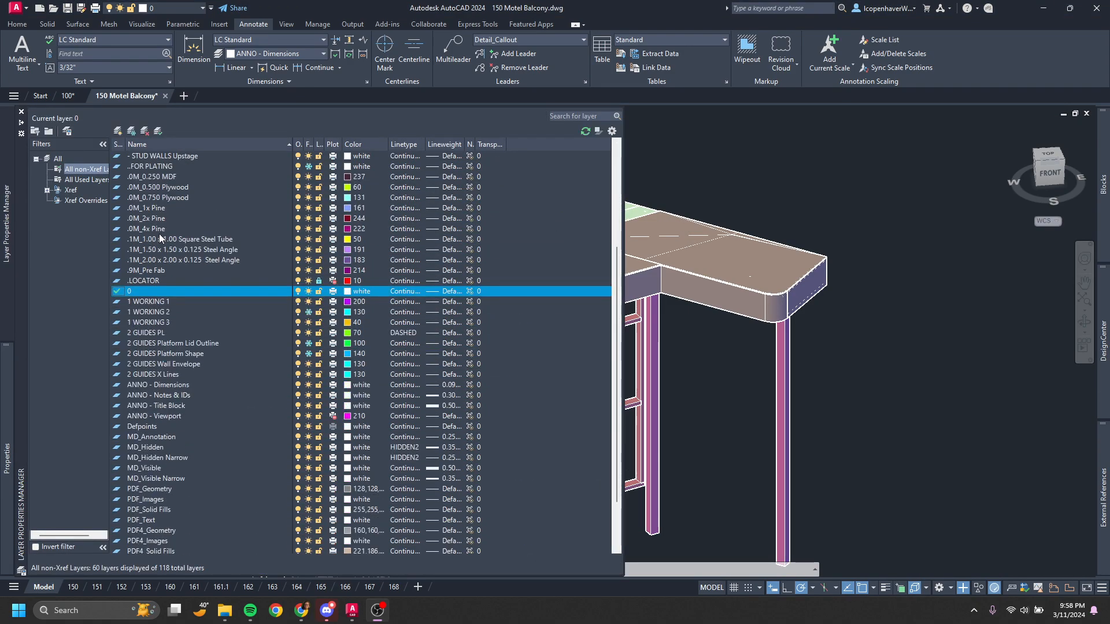
scroll(175, 231, "down", 1)
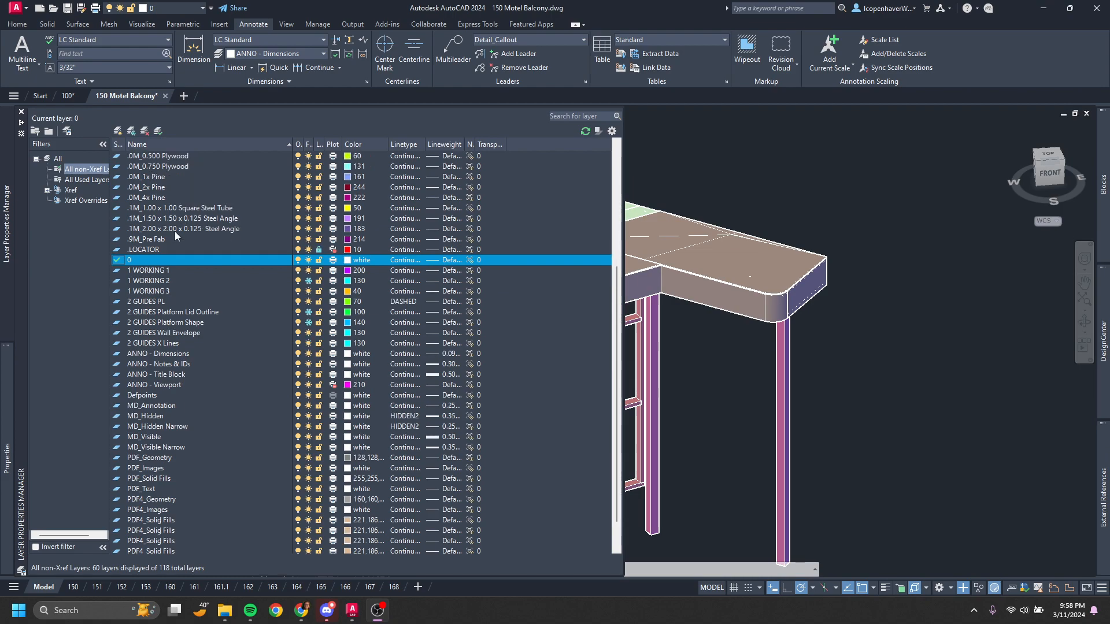
scroll(174, 231, "up", 1)
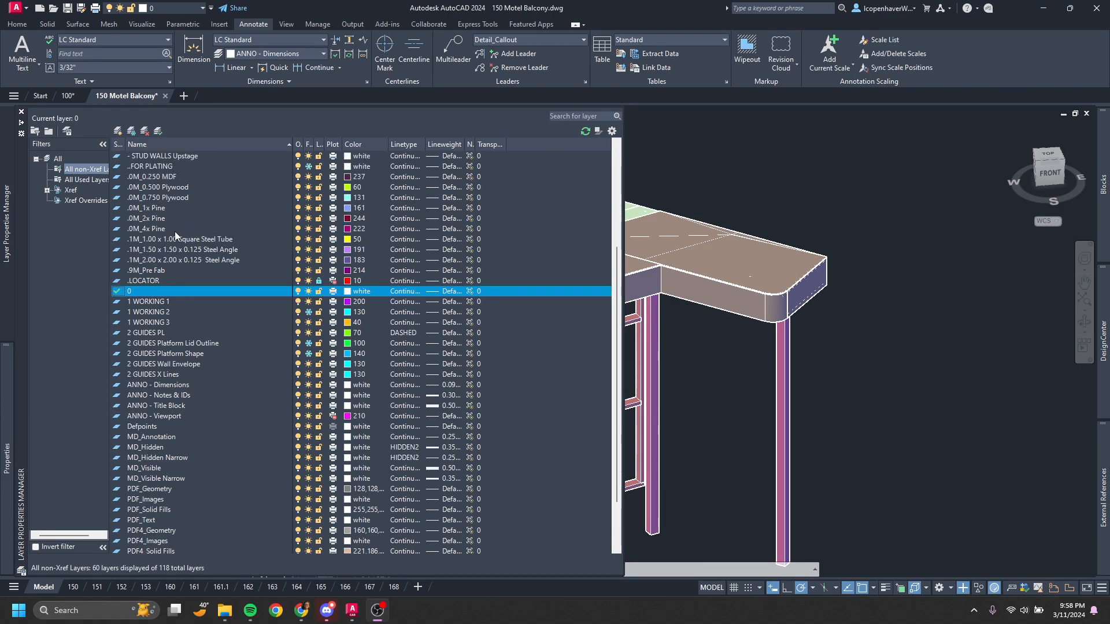
left_click(163, 177)
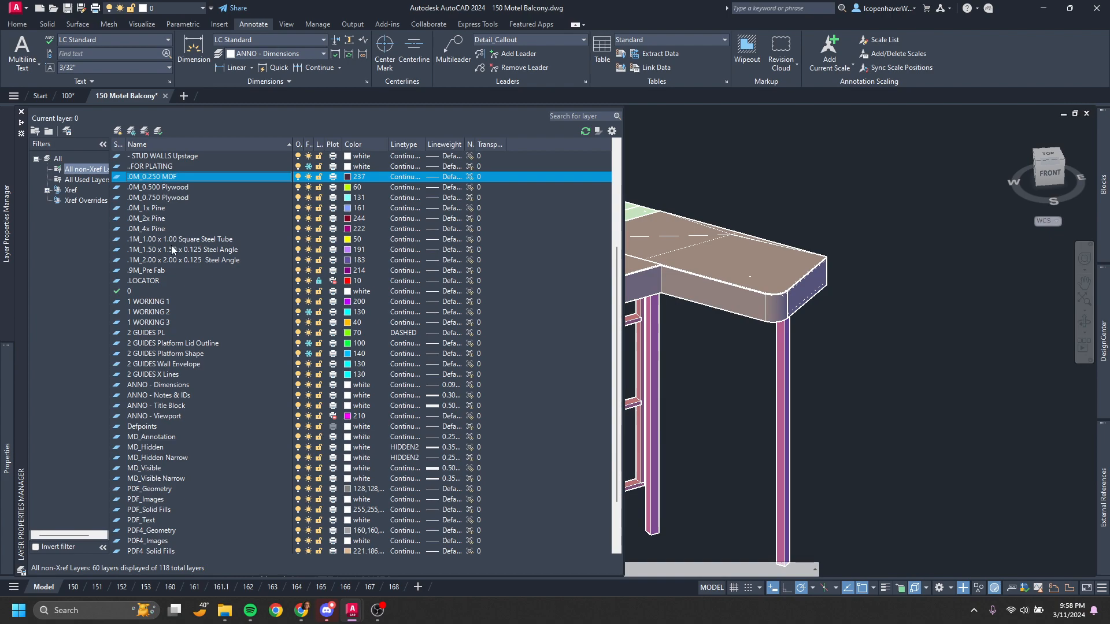
left_click(159, 270, "shift")
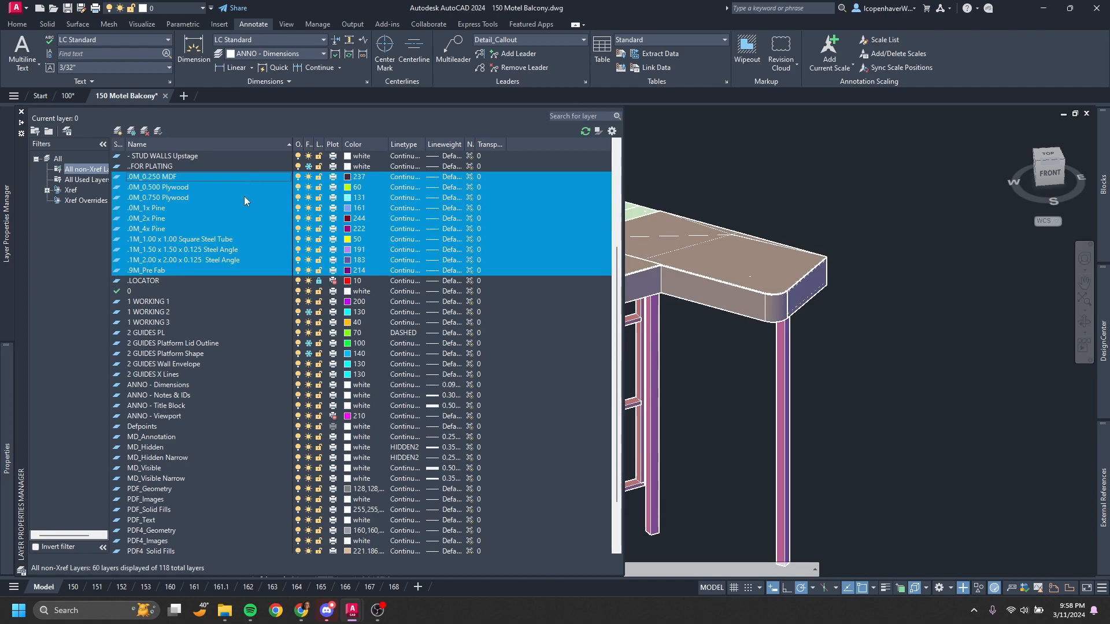
left_click(189, 188)
left_click(165, 178)
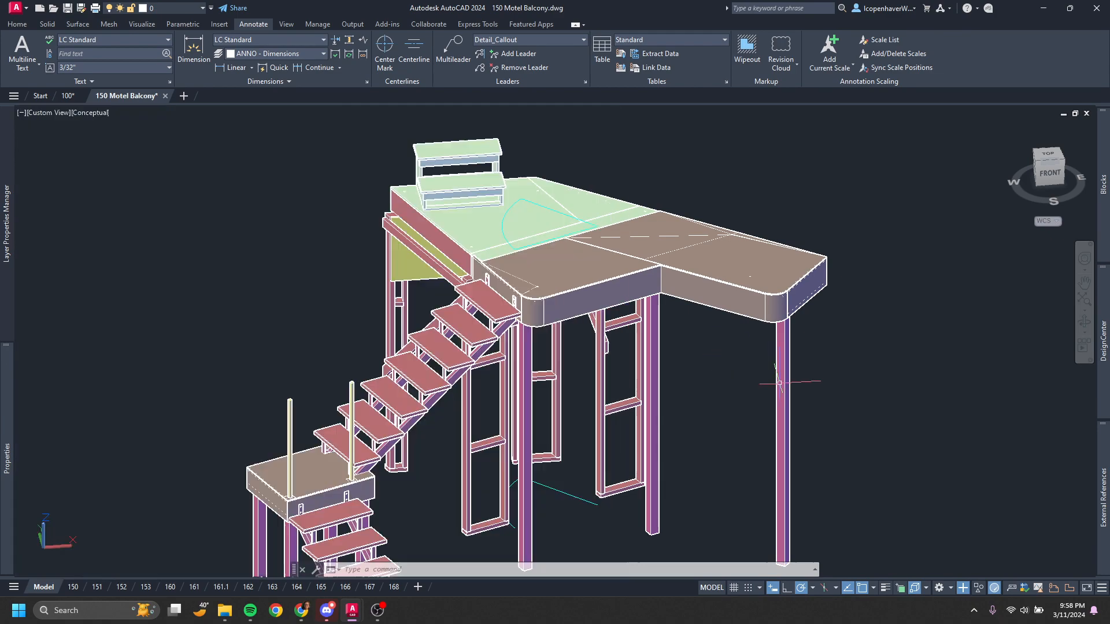
Select the post under the balcony's outer corner and the brown deck surface to check their layers, and clear the selection
left_click(820, 382)
left_click(746, 382)
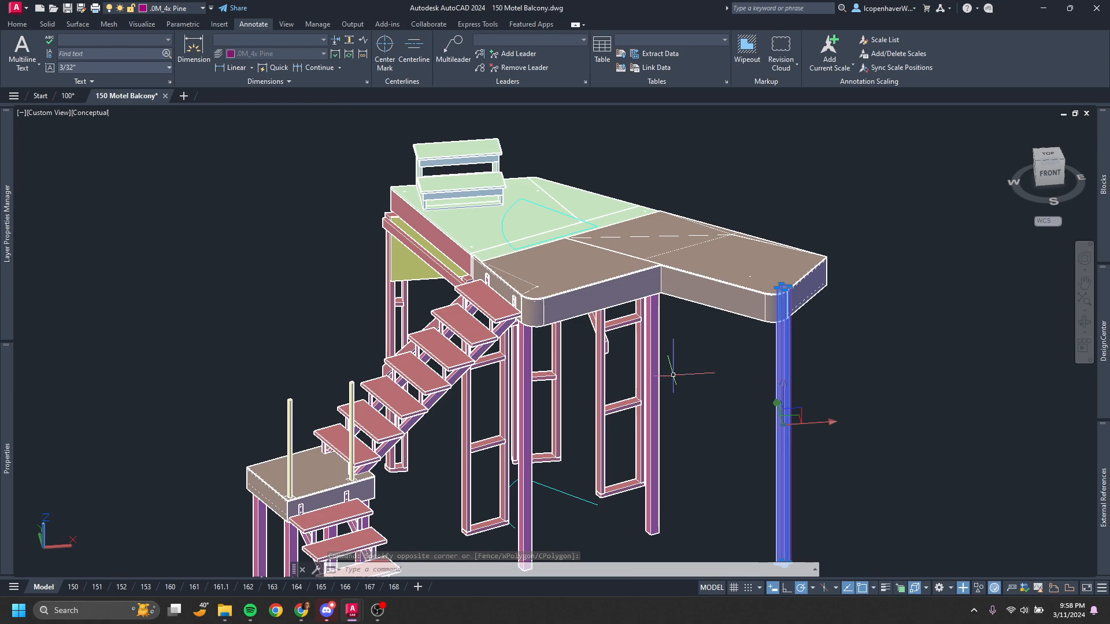
middle_click_drag(433, 382, 493, 293)
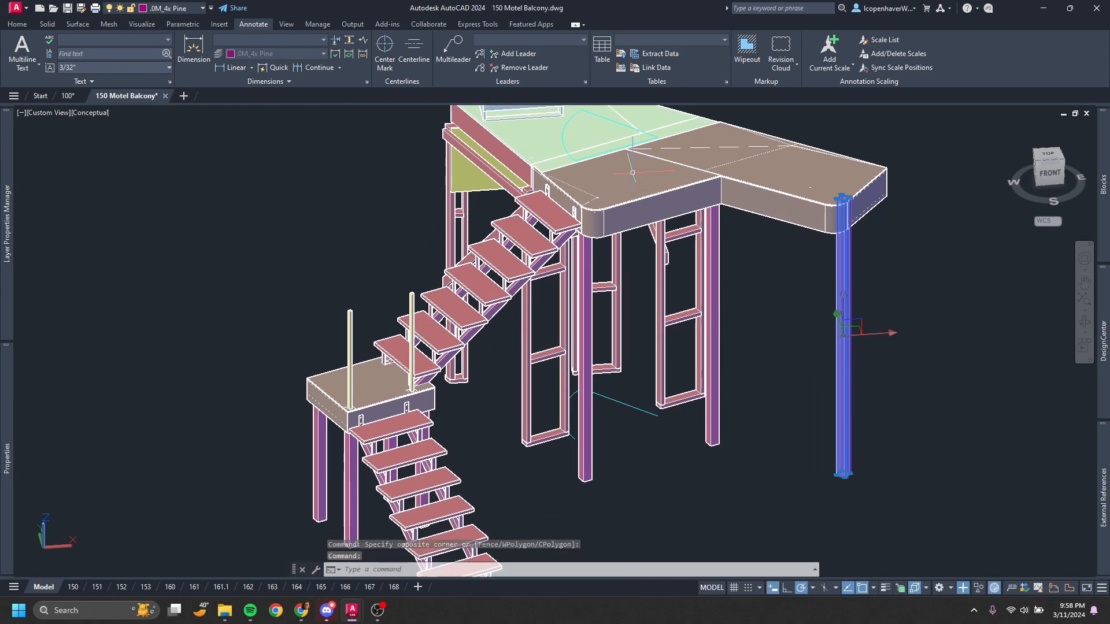
left_click(653, 178)
middle_click_drag(649, 172, 585, 332)
key("Escape")
Select the green top sheet of the upper platform and examine the benches, platform and stairs, leaving nothing selected
left_click(486, 279)
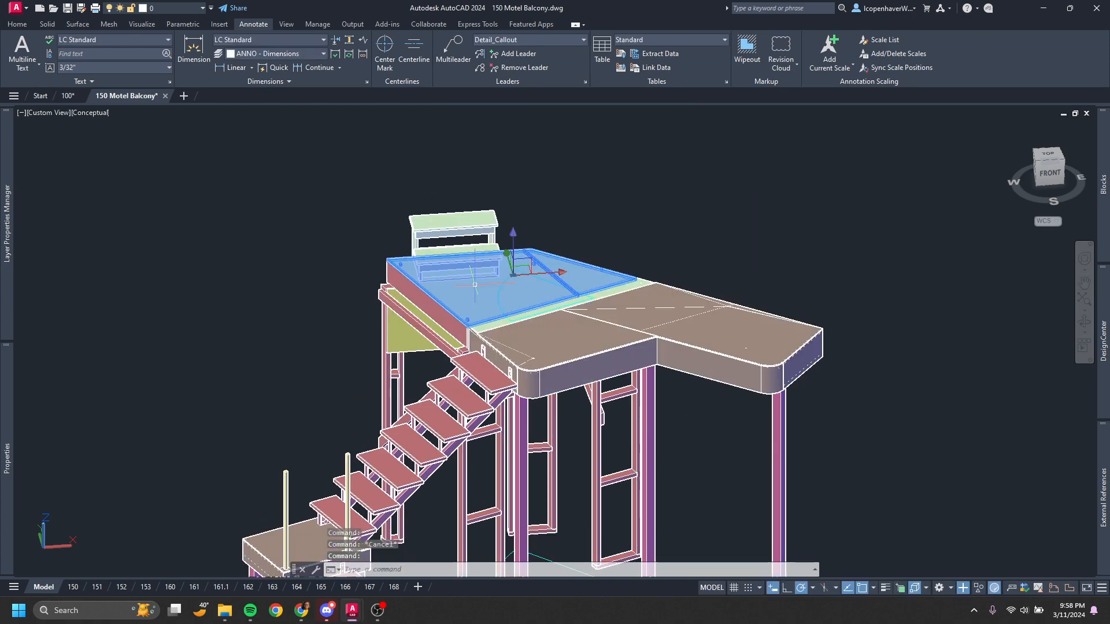
scroll(453, 238, "up", 5)
key("Escape")
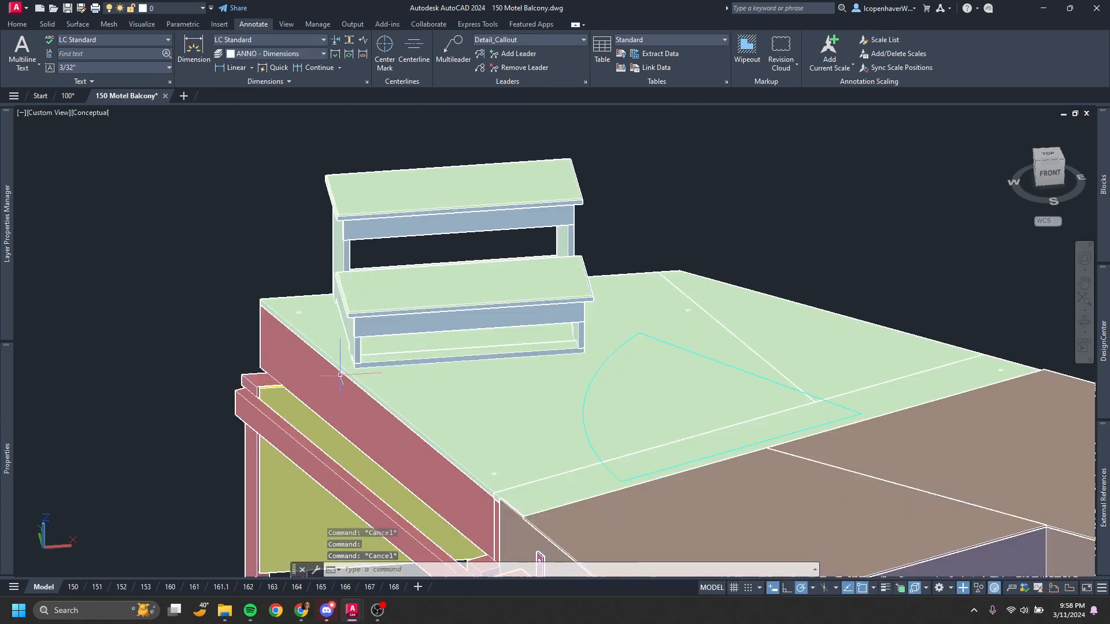
scroll(417, 381, "down", 2)
middle_click_drag(417, 380, 338, 214)
scroll(625, 322, "down", 2)
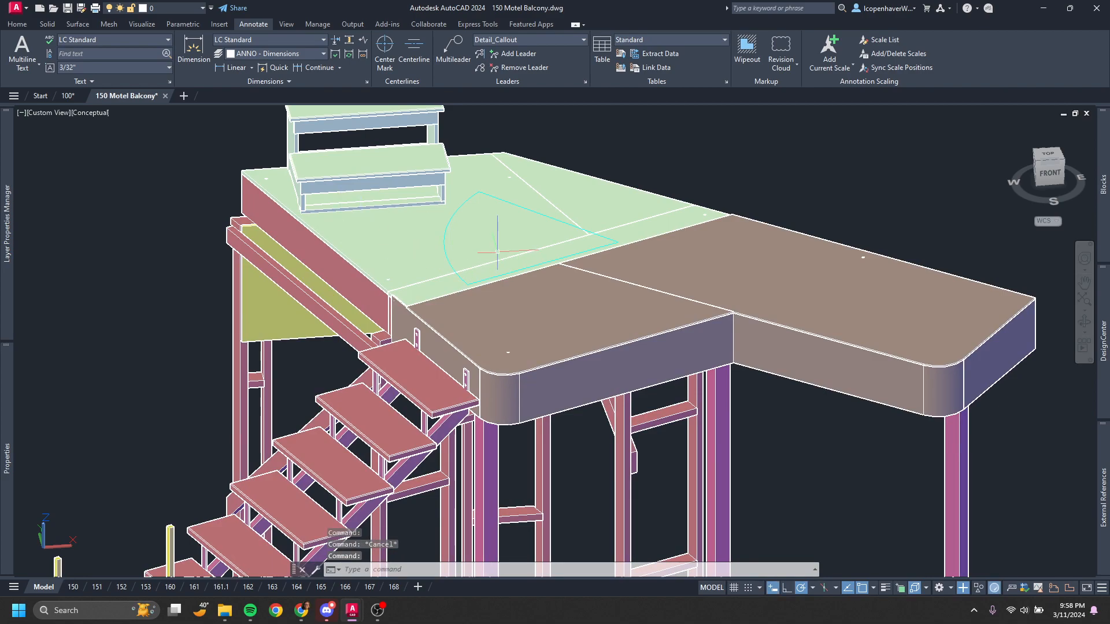
middle_click_drag(626, 322, 618, 269)
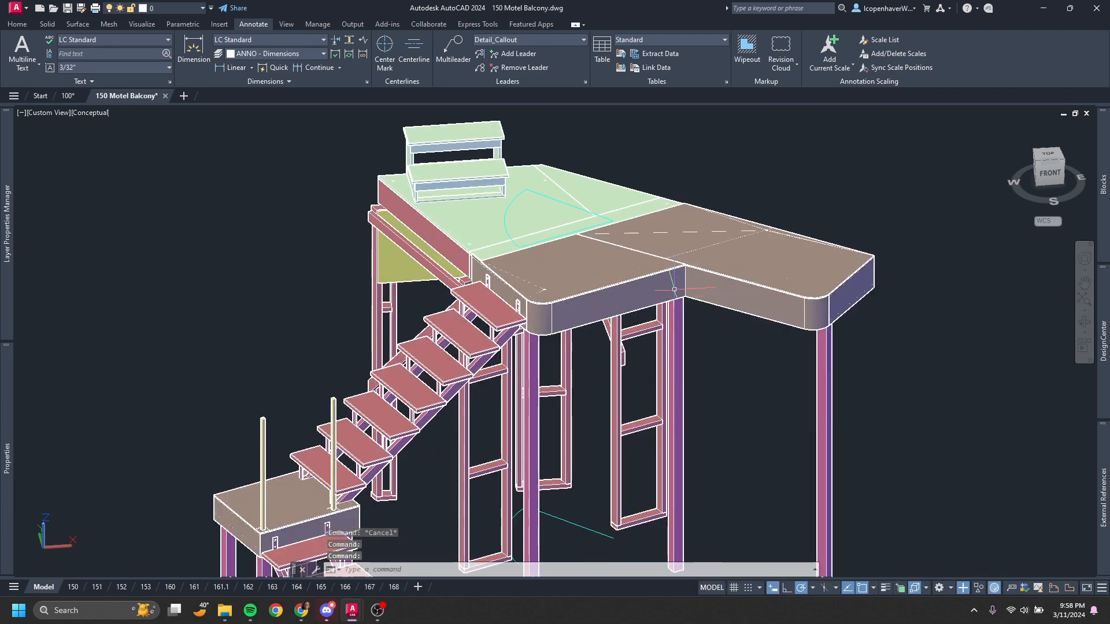
Highlight the layers 1 WORKING 1 through 1 WORKING 3 in the layer list
mouse_move(7, 254)
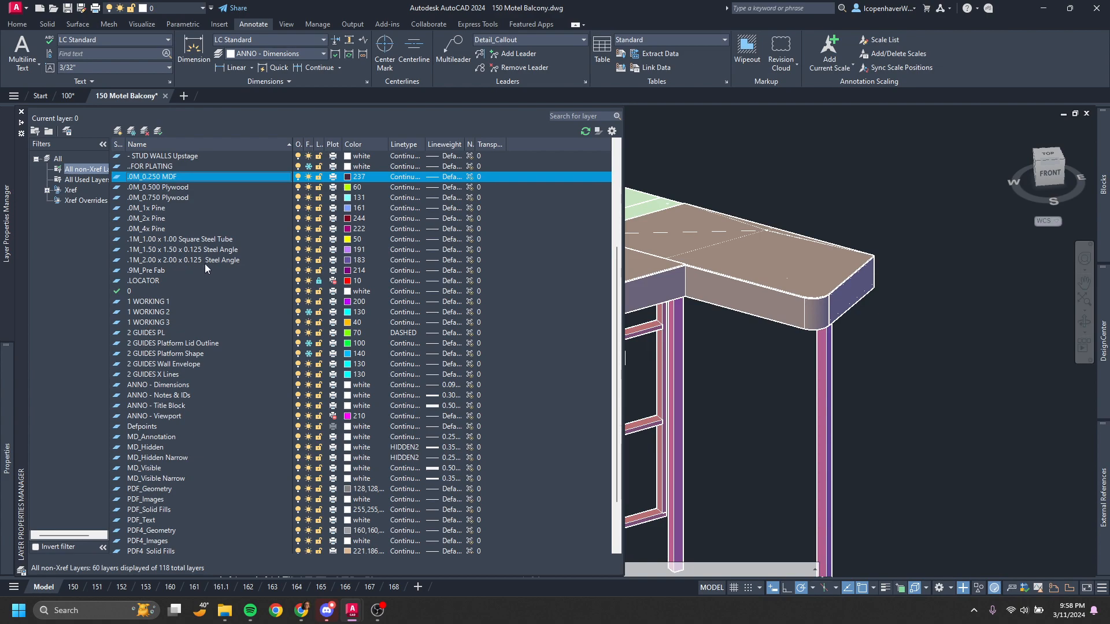
left_click(173, 301)
left_click(145, 323, "shift")
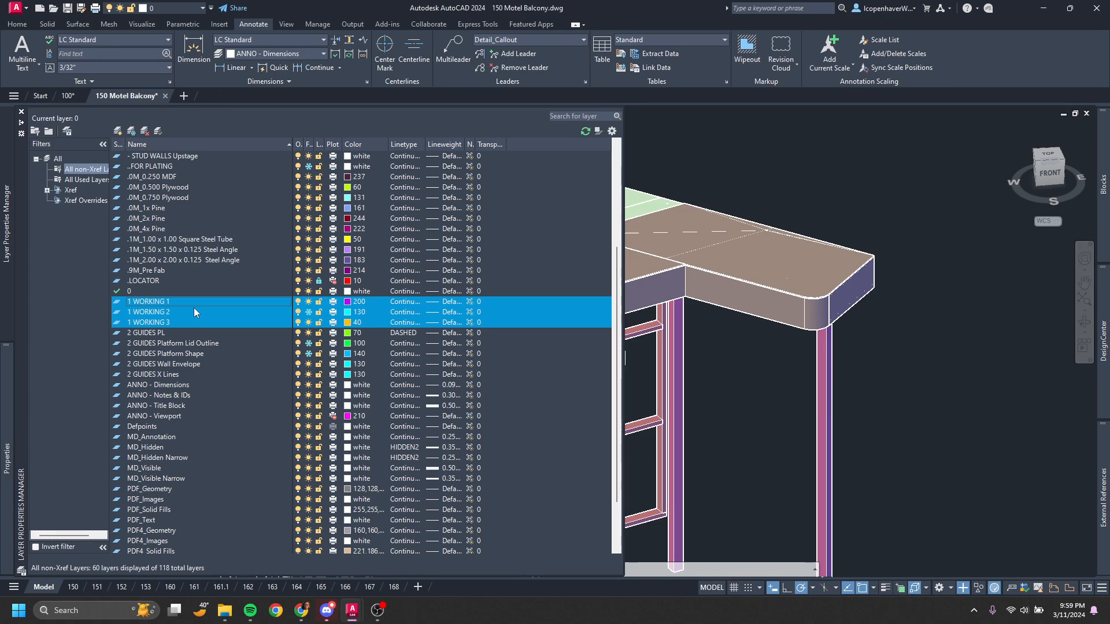
Thaw the guide layers from 2 GUIDES PL through 2 GUIDES X Lines
left_click(175, 335)
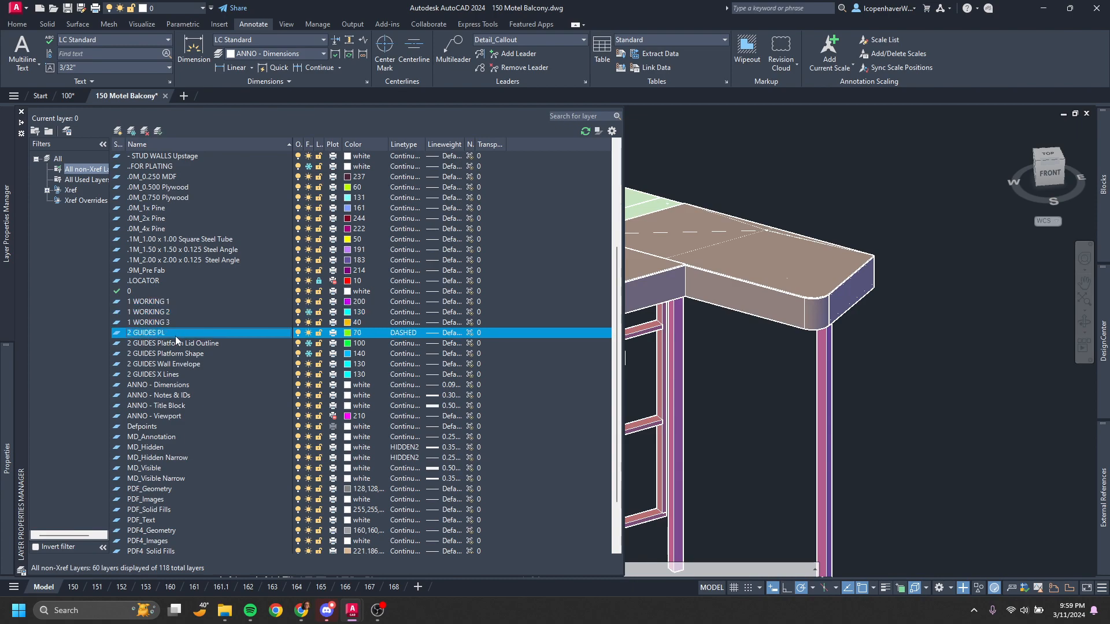
left_click(160, 377, "shift")
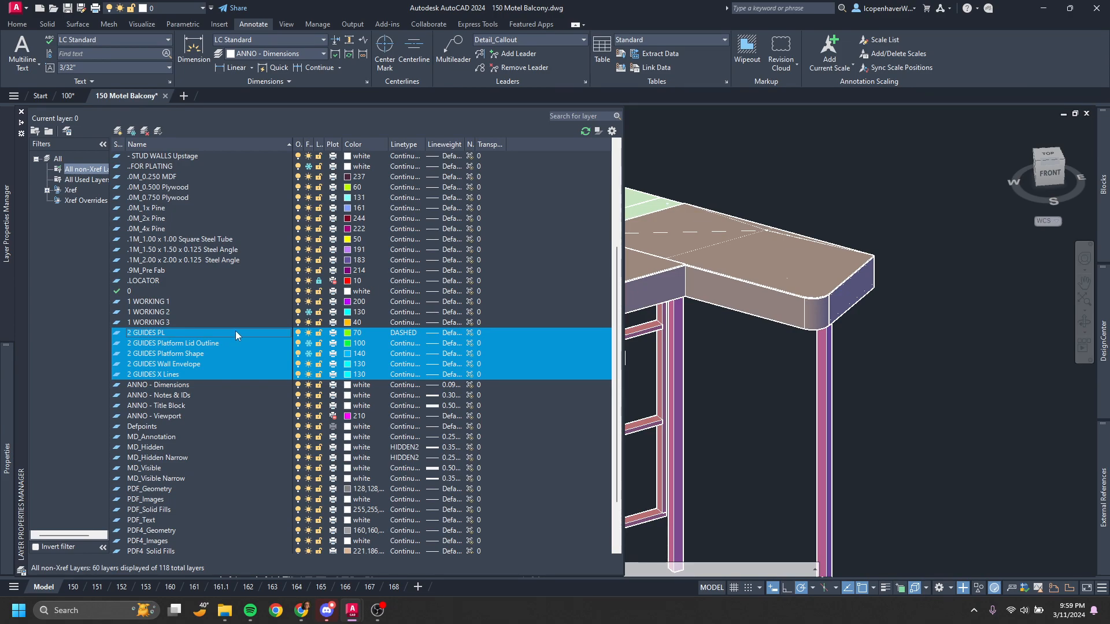
left_click(309, 343)
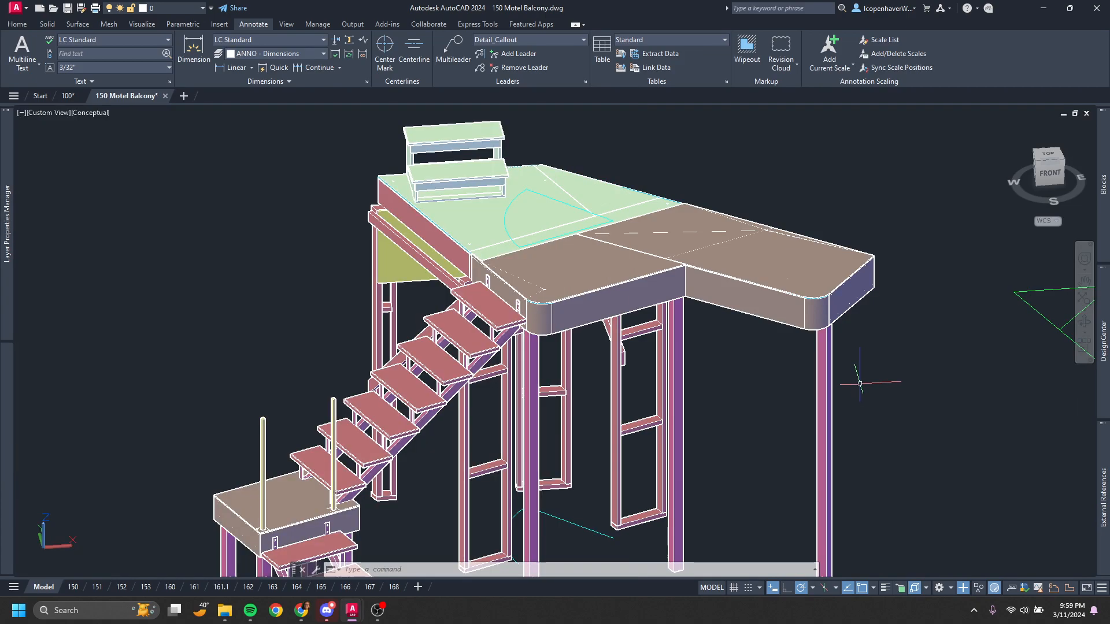
Select all the green platform lid outlines beside the balcony model to inspect them, and clear the selection
scroll(860, 383, "down", 3)
middle_click_drag(971, 373, 797, 333)
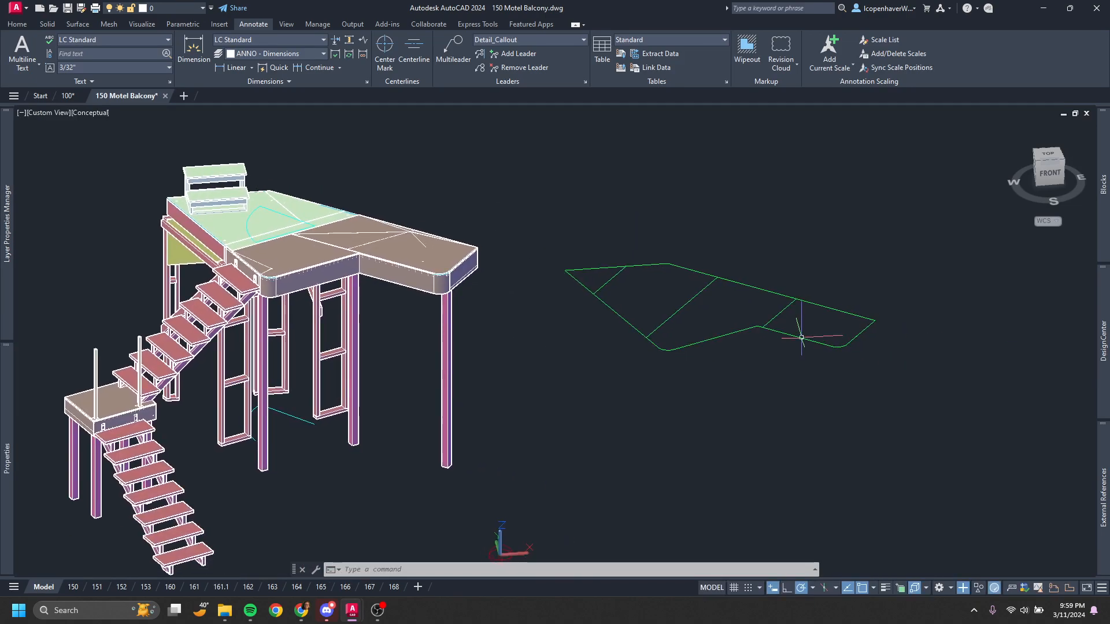
left_click(793, 338)
scroll(793, 337, "up", 2)
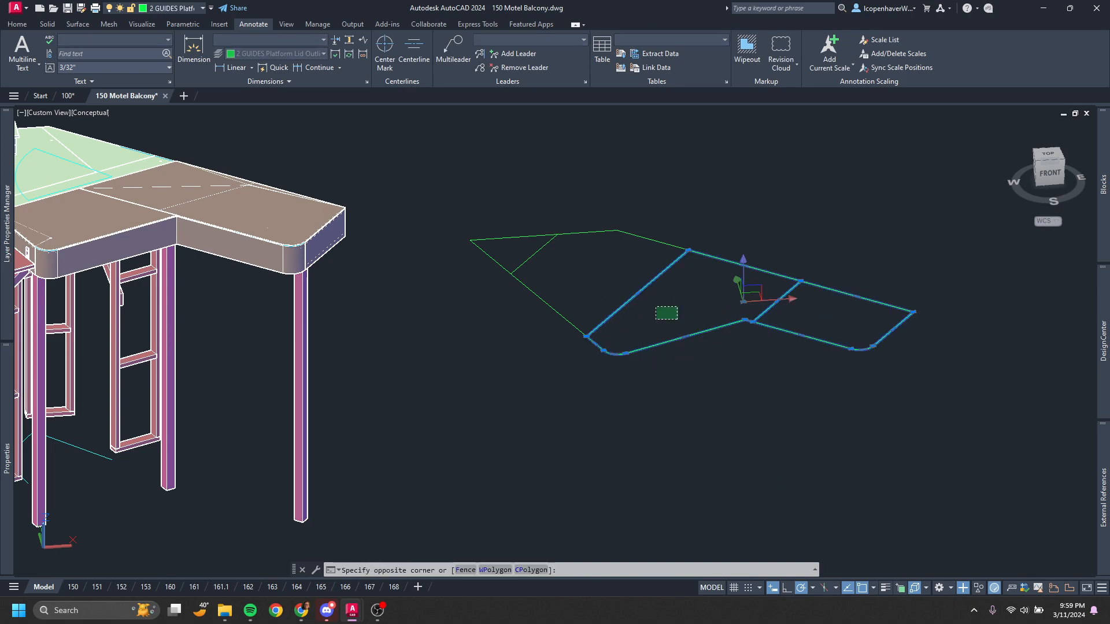
left_click(439, 207)
left_click(943, 429)
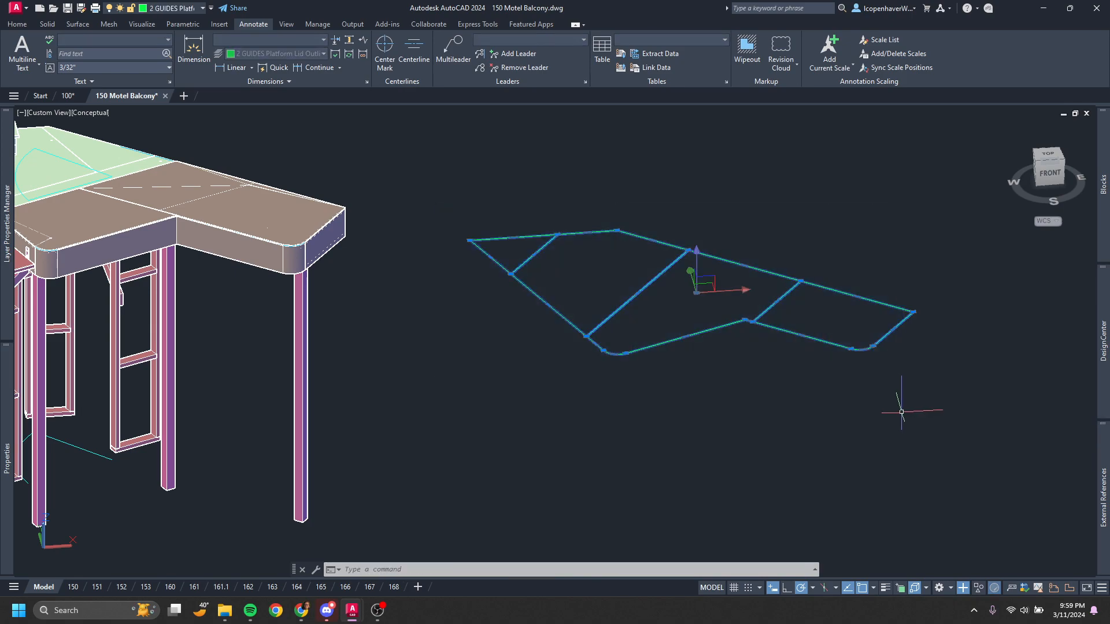
scroll(890, 401, "down", 2)
mouse_move(873, 375)
key("Escape")
Delete the green platform lid outlines beside the balcony model
left_click(589, 255)
left_click(943, 425)
key("Delete")
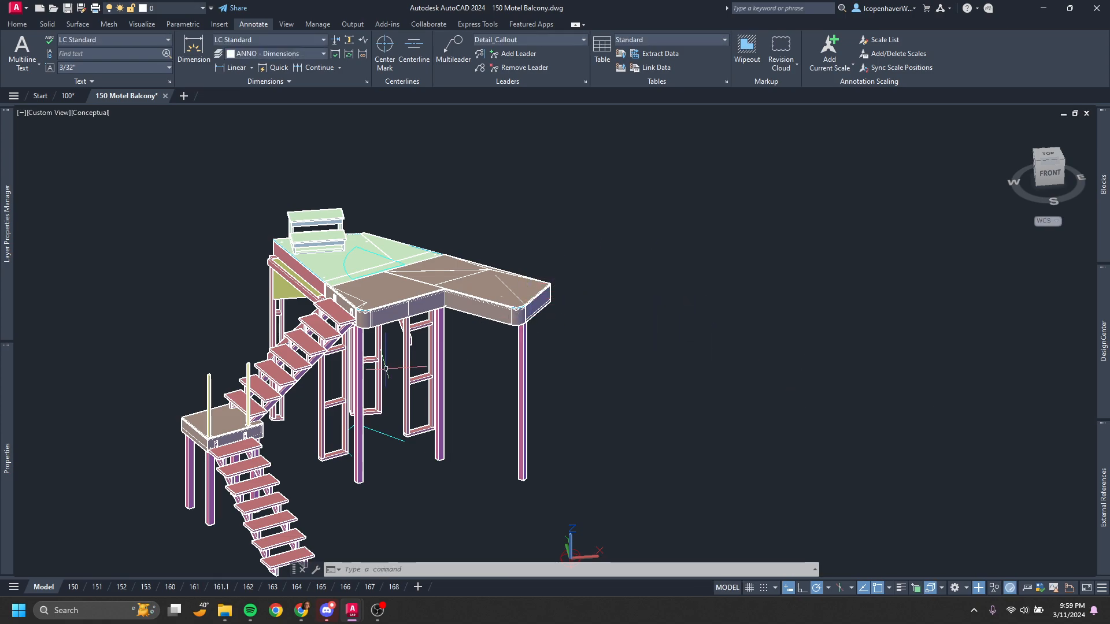
Freeze the guide layers from 2 GUIDES PL through 2 GUIDES X Lines
mouse_move(4, 274)
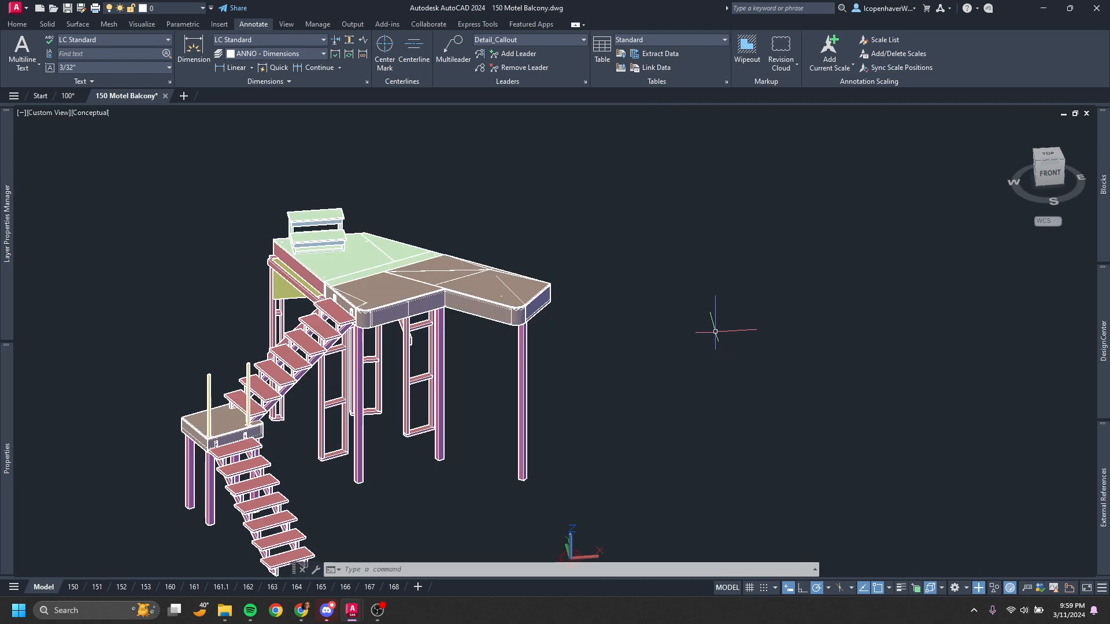
middle_click_drag(426, 349, 627, 293)
Find and highlight the layers XREF Clean GP&S, XREF Des Front Elev. and XREF Des GP in the layer list
mouse_move(13, 281)
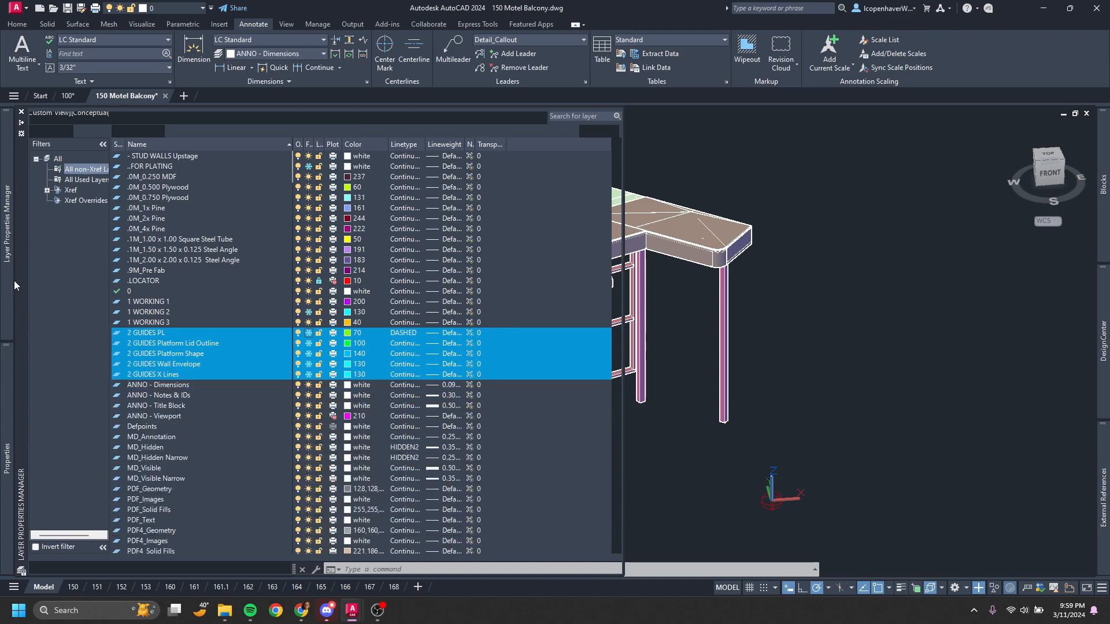
scroll(186, 369, "down", 1)
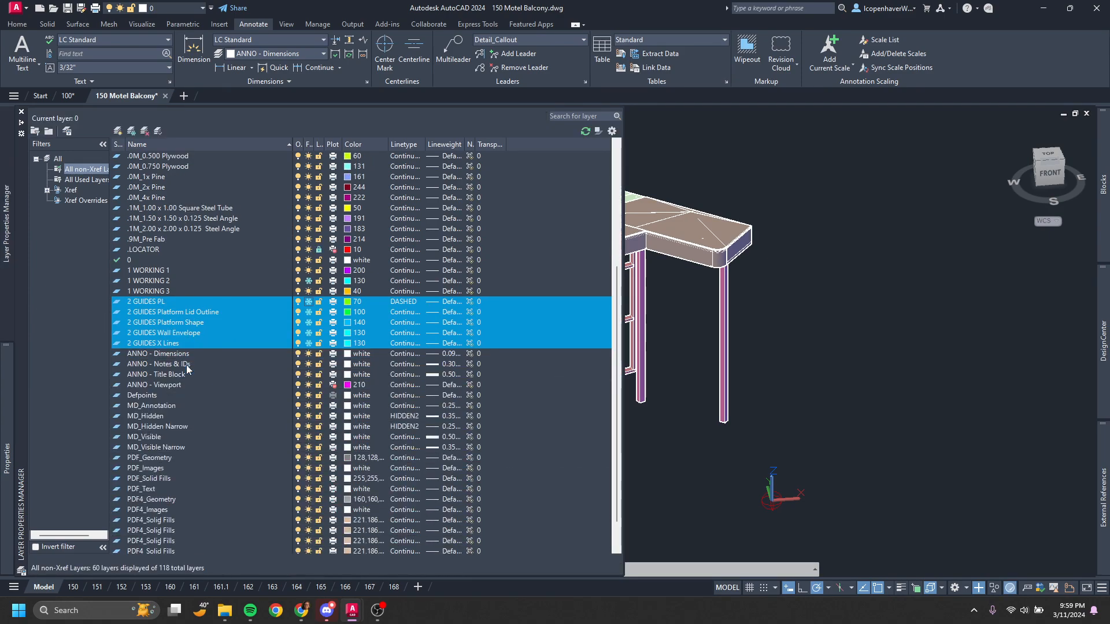
scroll(187, 366, "down", 2)
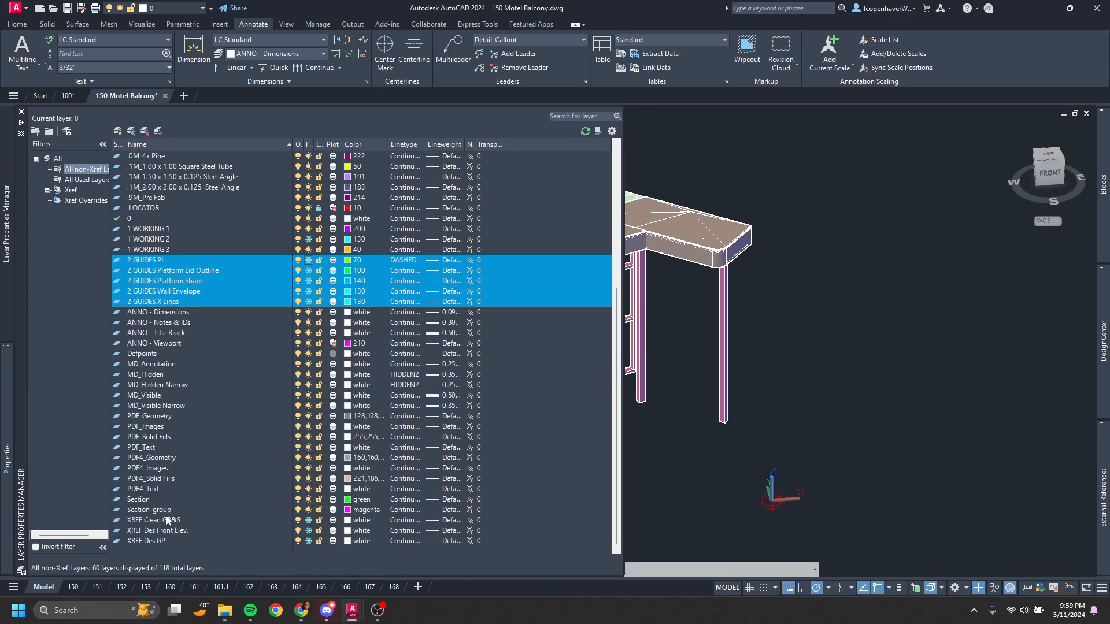
left_click(167, 521)
left_click(179, 540, "shift")
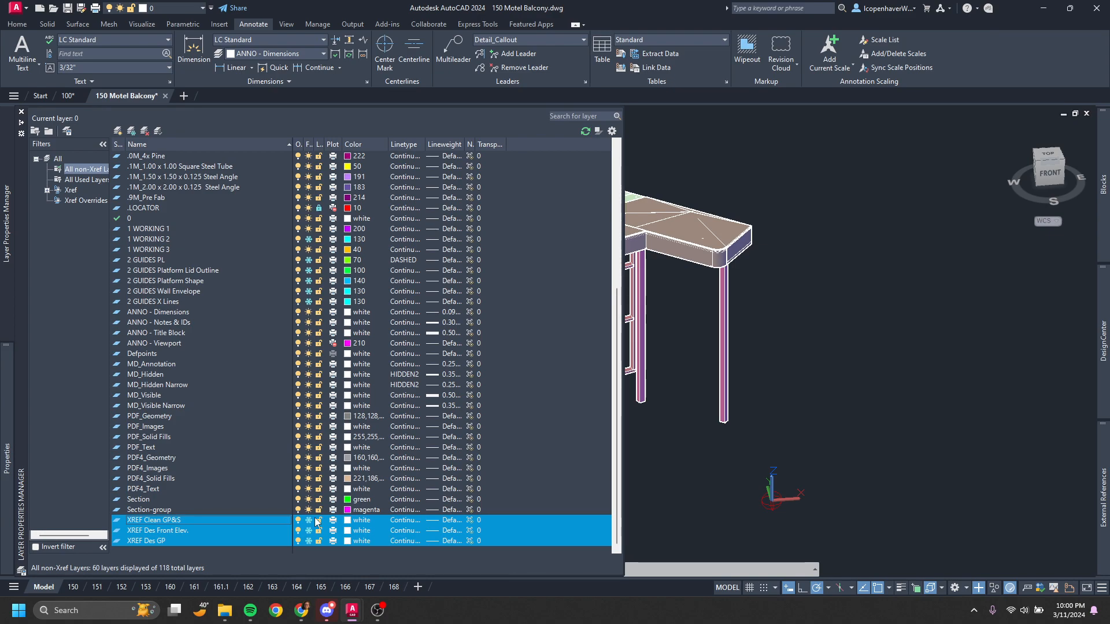
key("Escape")
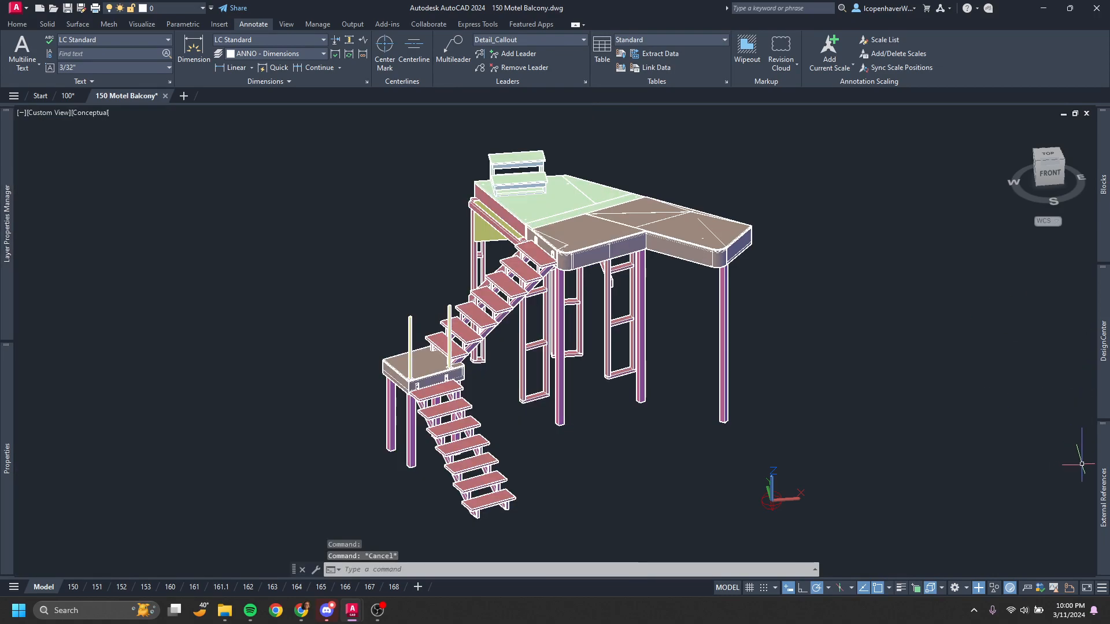
Reload the unloaded external reference 100 in the balcony drawing
mouse_move(1103, 497)
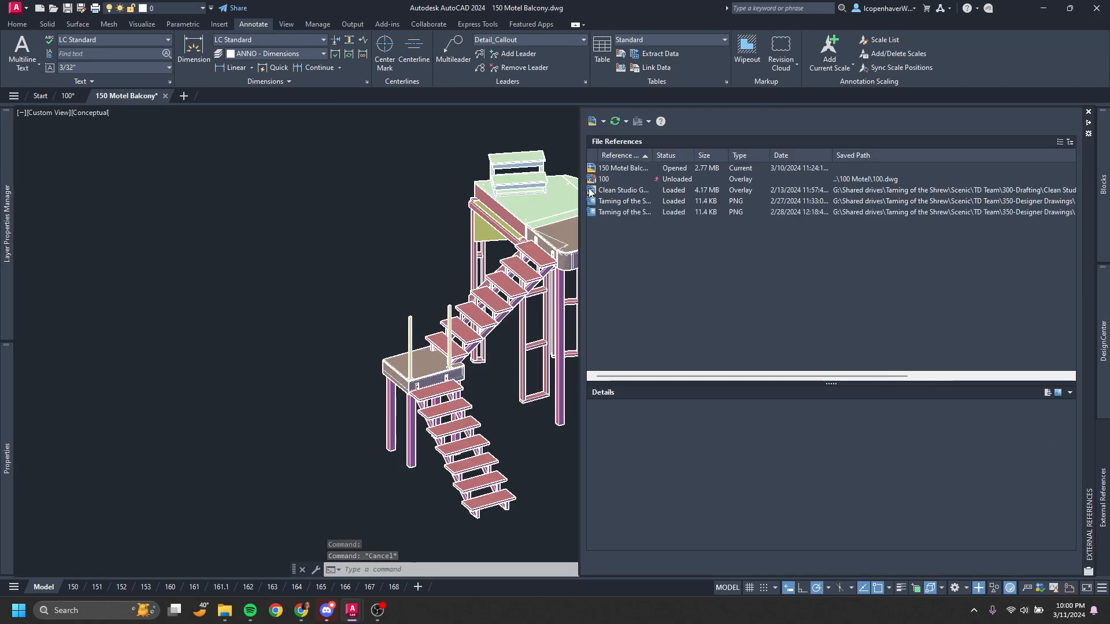
left_click(593, 121)
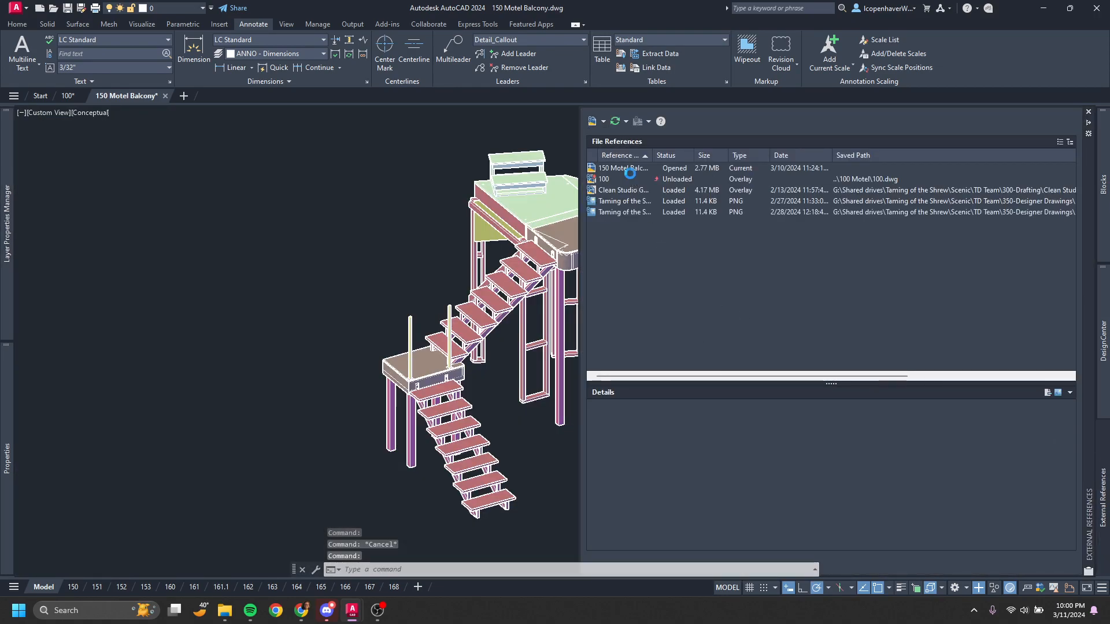
left_click(611, 383)
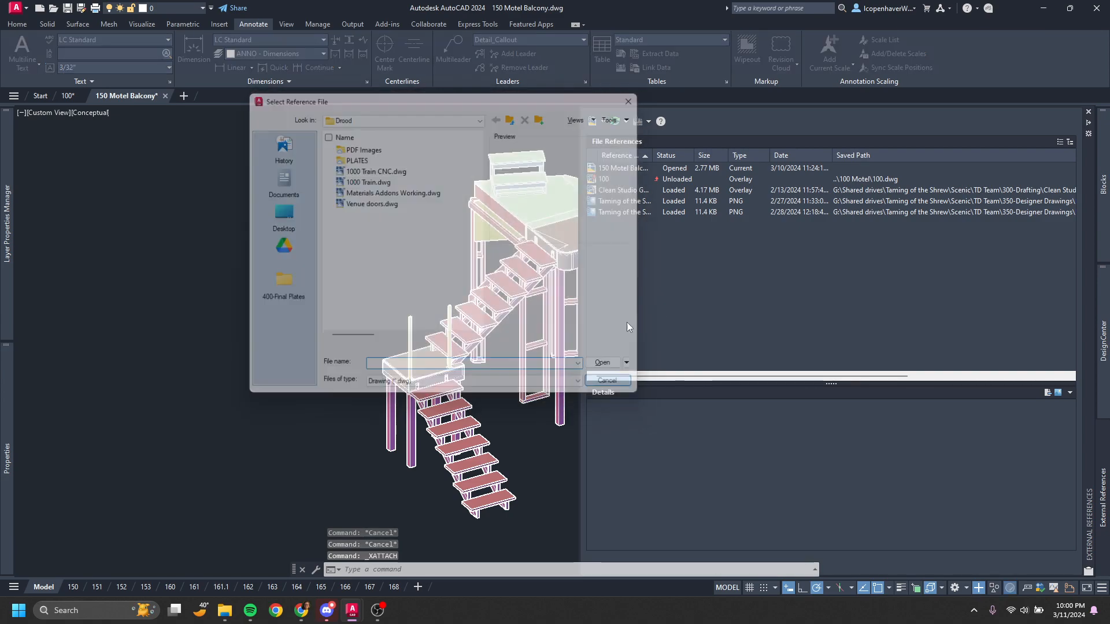
left_click(617, 179)
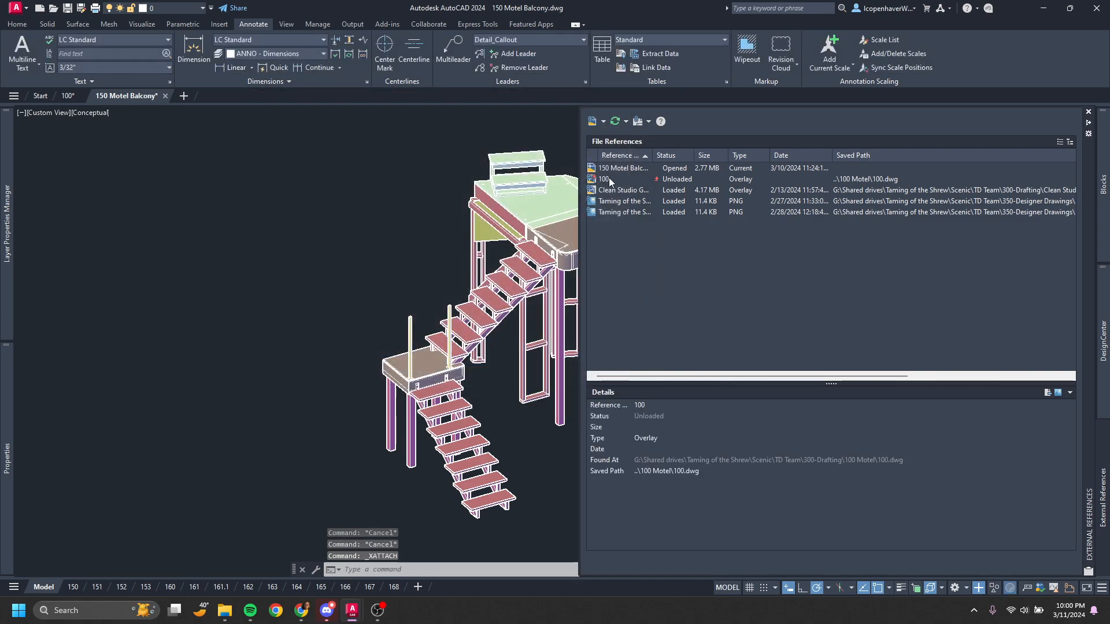
right_click(607, 182)
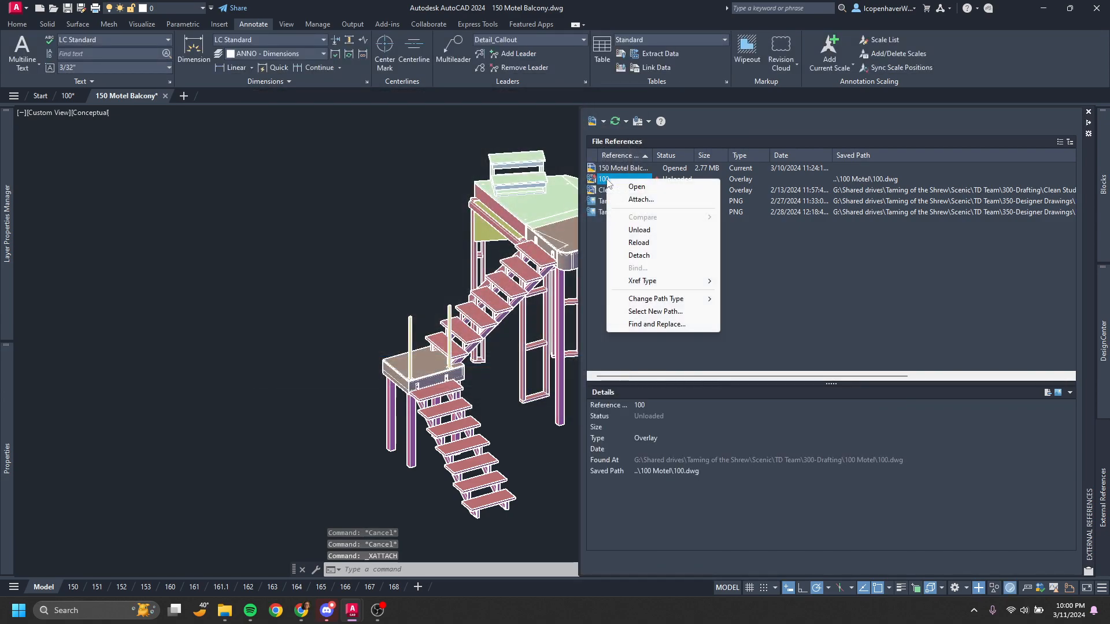
left_click(654, 246)
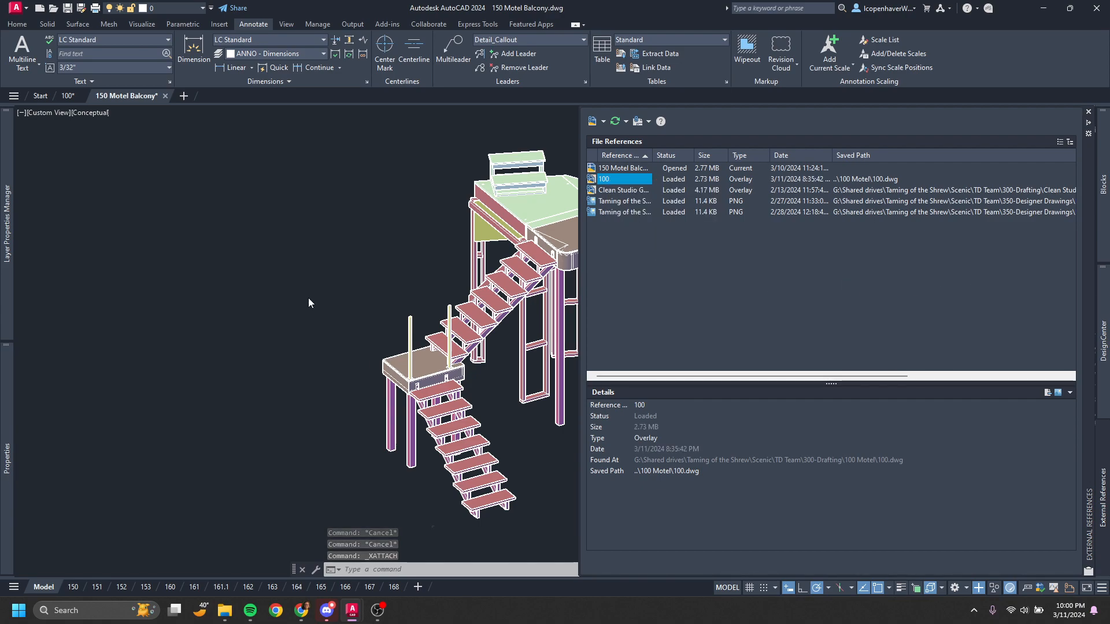
Create a new layer named XREF 100 Walls and leave it thawed
mouse_move(2, 283)
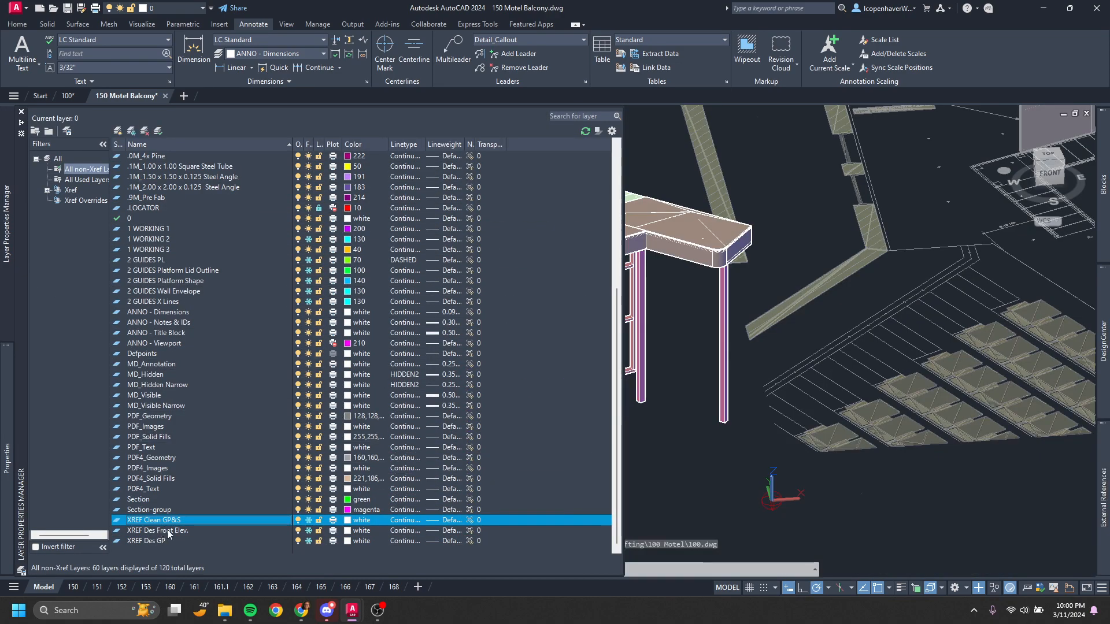
left_click(170, 531)
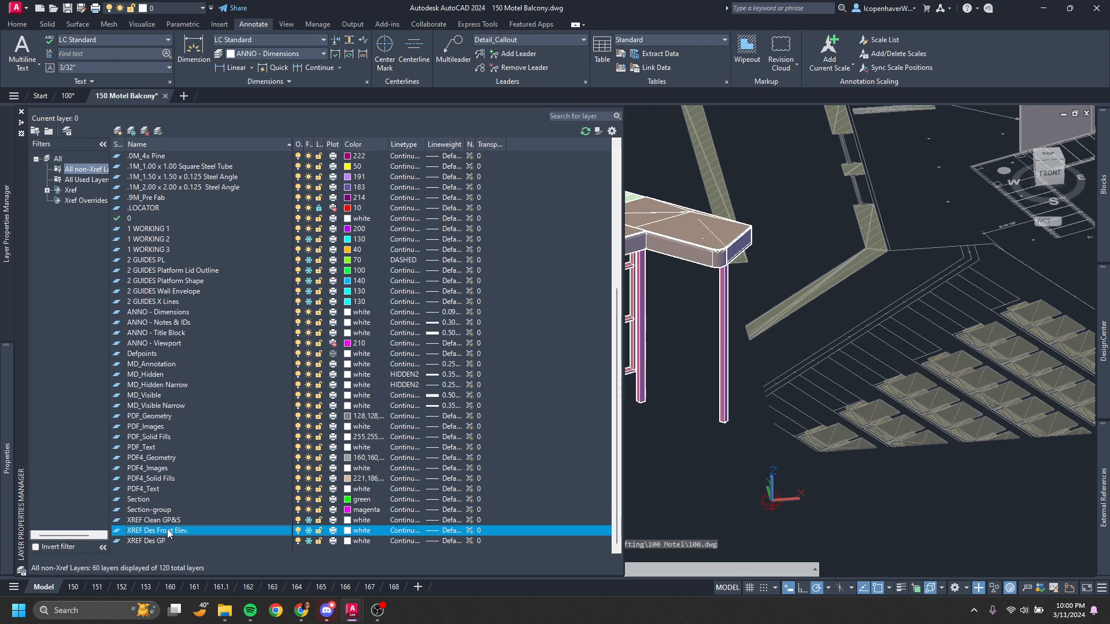
left_click(118, 130)
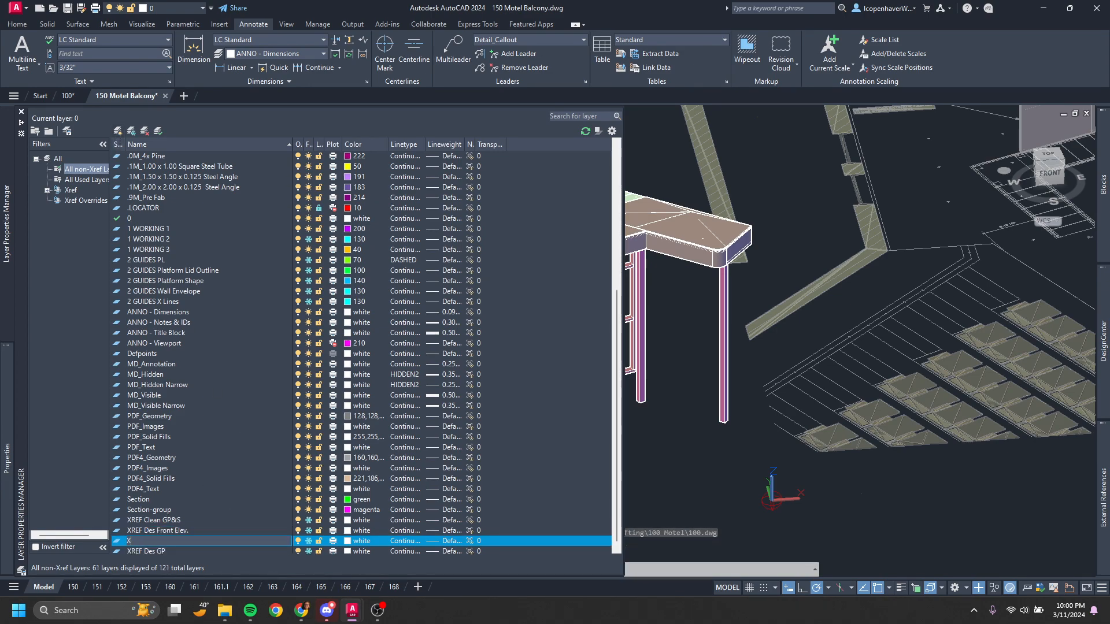
type("XREF 100 Walls")
key("Return")
left_click(307, 542)
Assign the attached reference 100, with its walls and ground plan, to the layer XREF 100 Walls
left_click(937, 295)
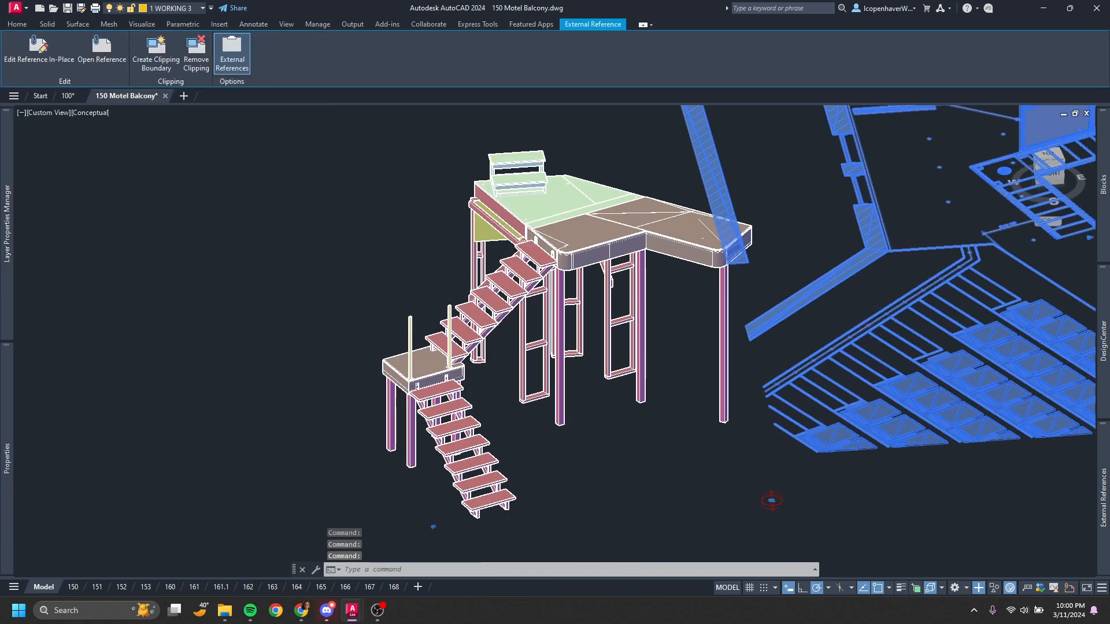
scroll(822, 297, "down", 4)
middle_click_drag(822, 298, 95, 102, "shift")
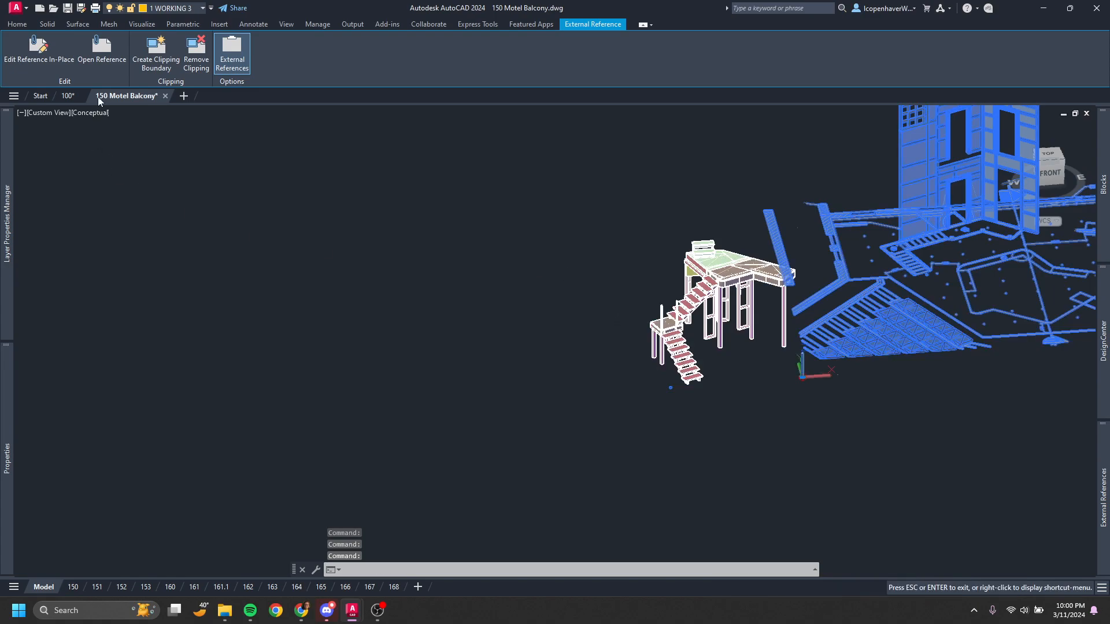
mouse_move(2, 248)
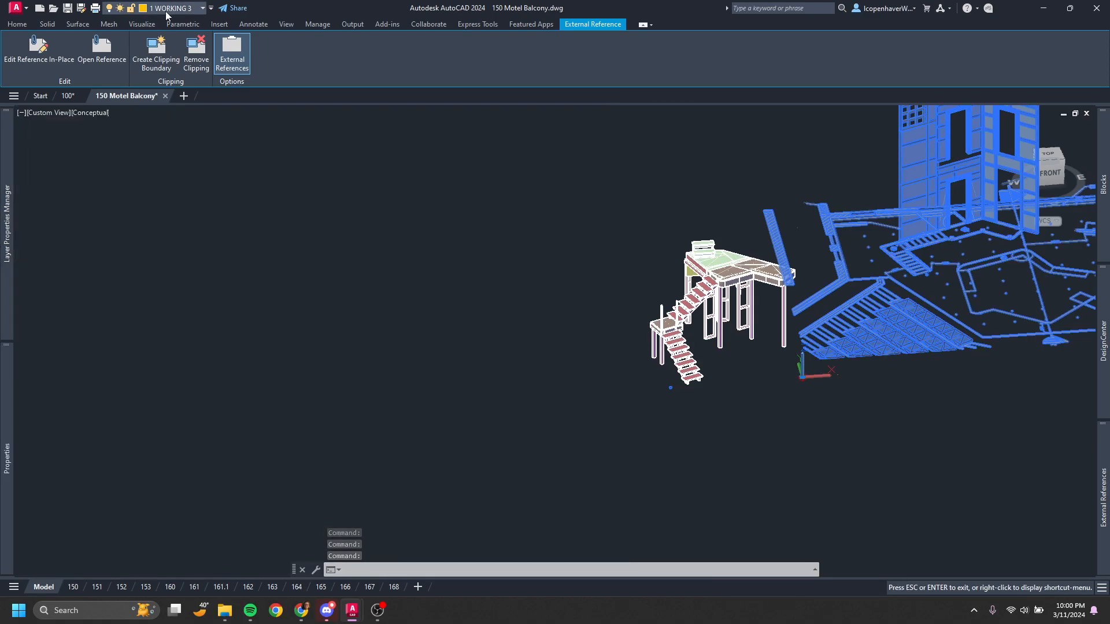
left_click(167, 8)
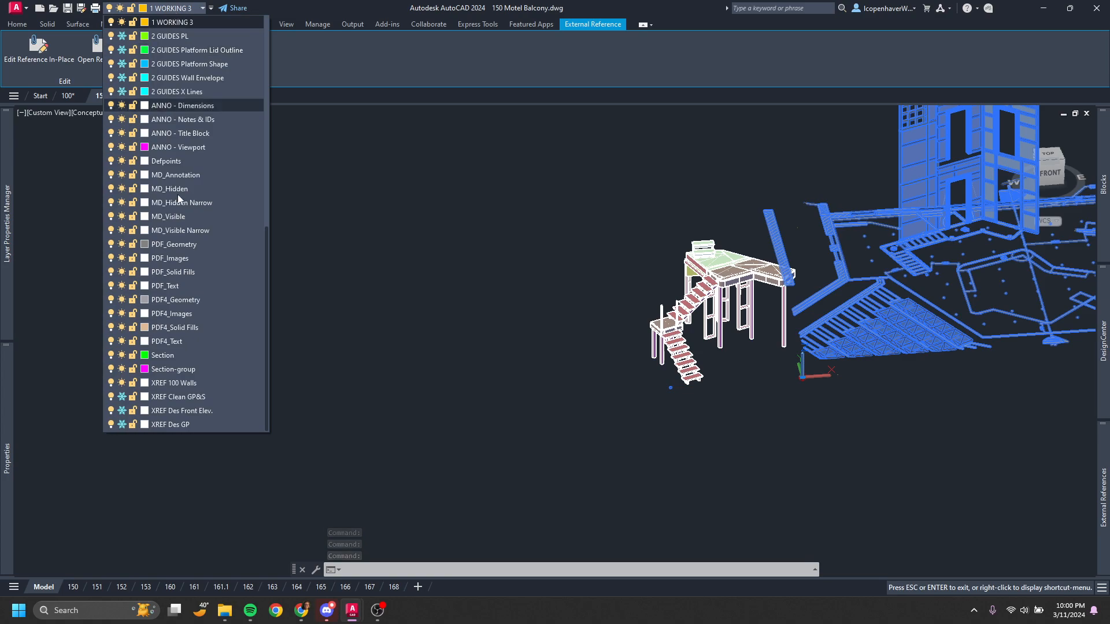
left_click(174, 383)
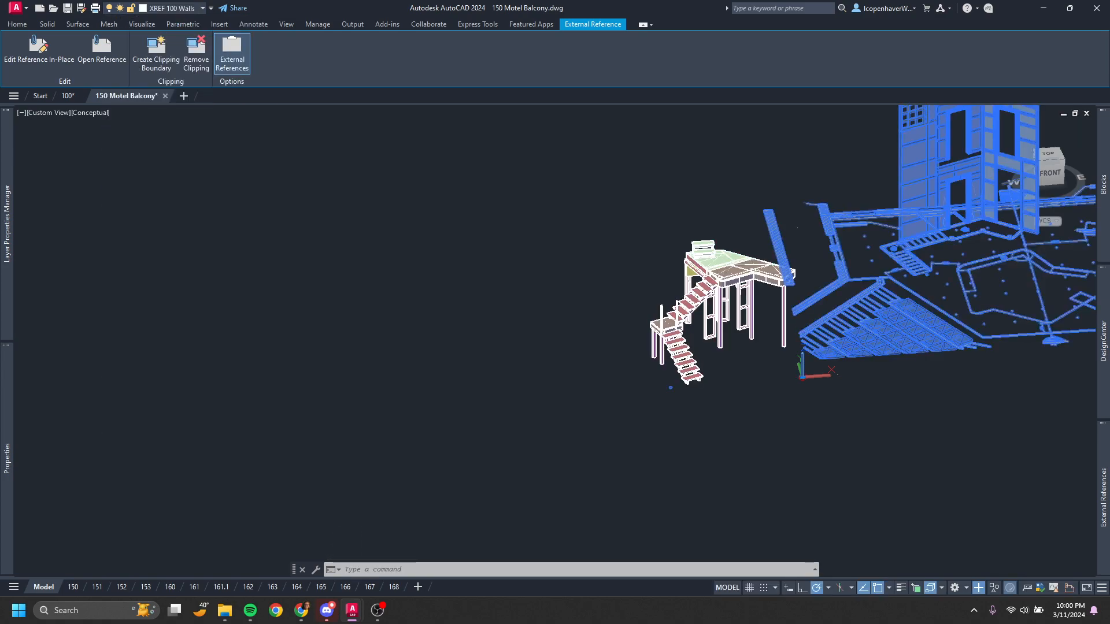
scroll(599, 307, "down", 3)
middle_click_drag(786, 280, 537, 403)
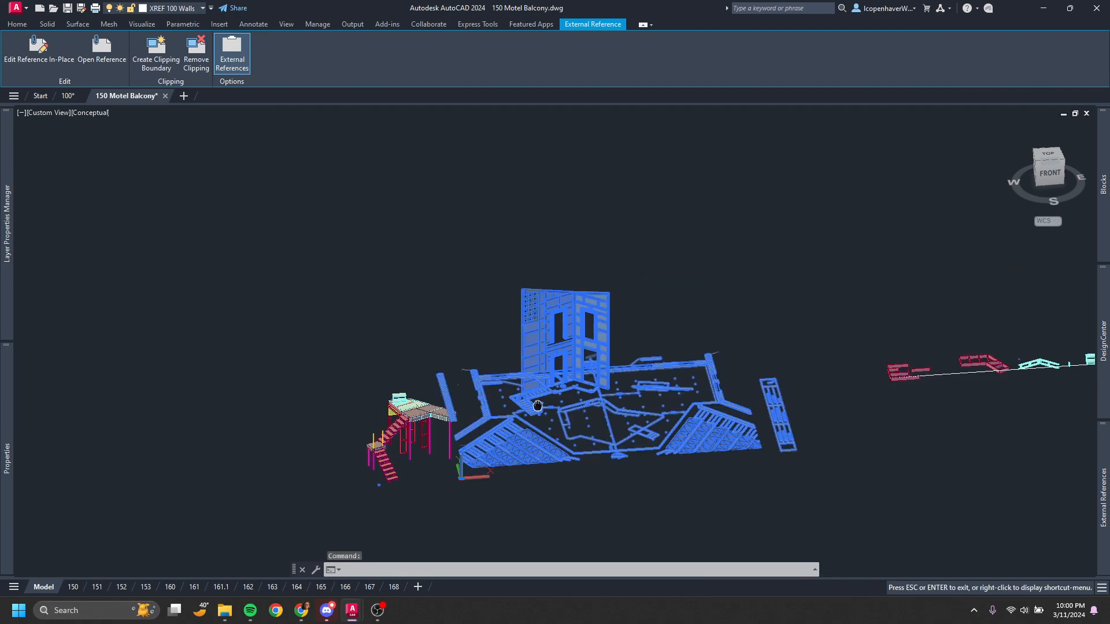
key("Escape")
Freeze the XREF 100 Walls layer by picking the reference, and undo the freeze
type("FRz")
key("Return")
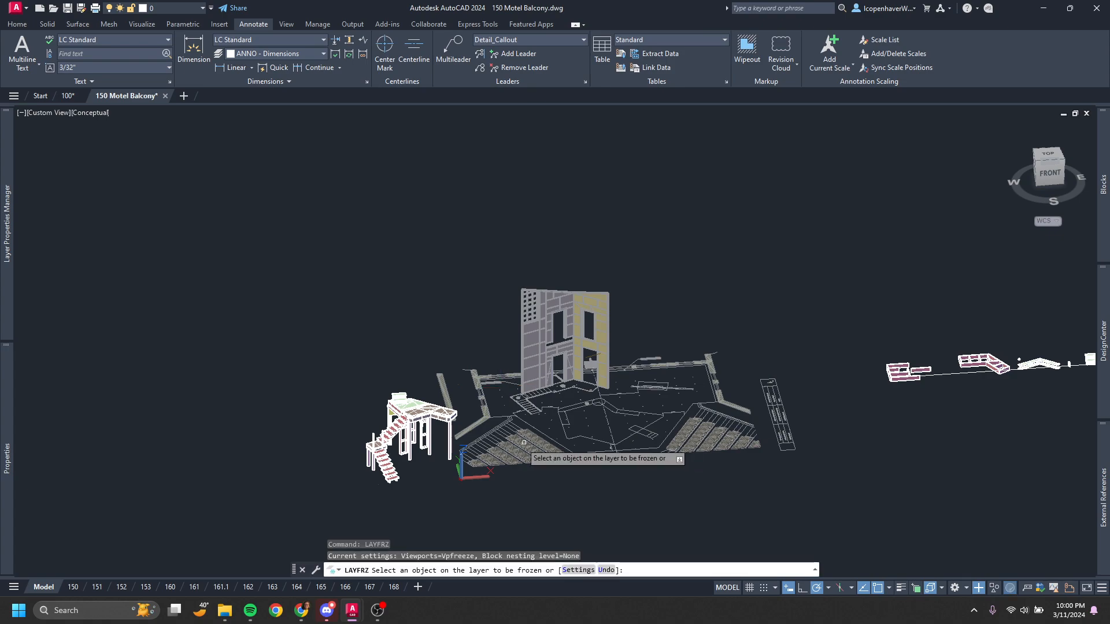
left_click(514, 410)
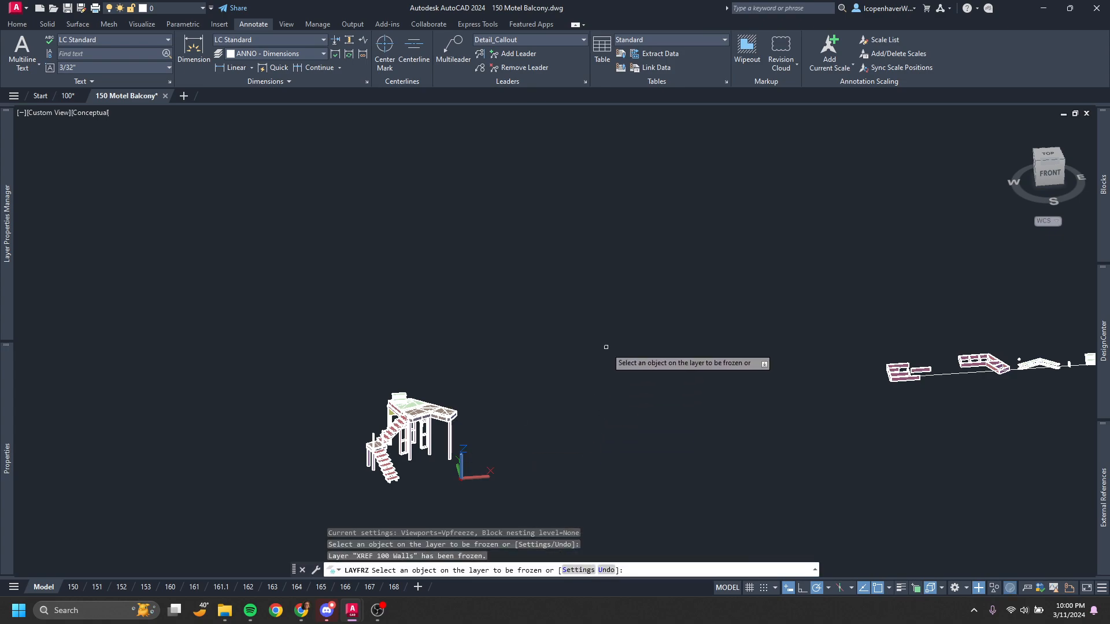
key("ctrl+z")
key("Escape")
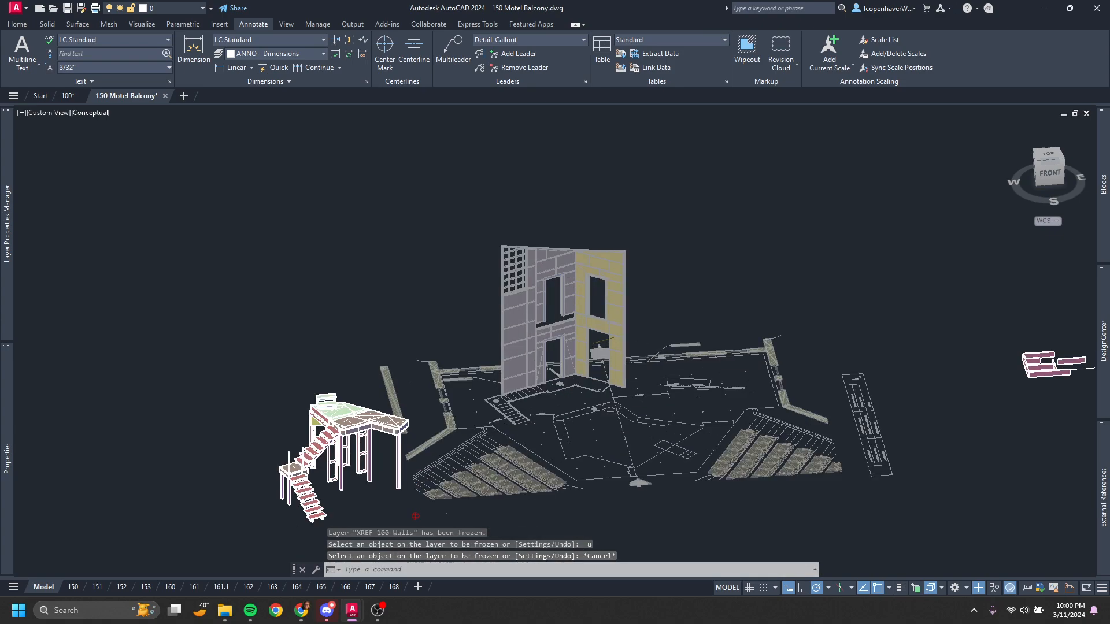
scroll(576, 386, "up", 3)
middle_click_drag(624, 397, 596, 368)
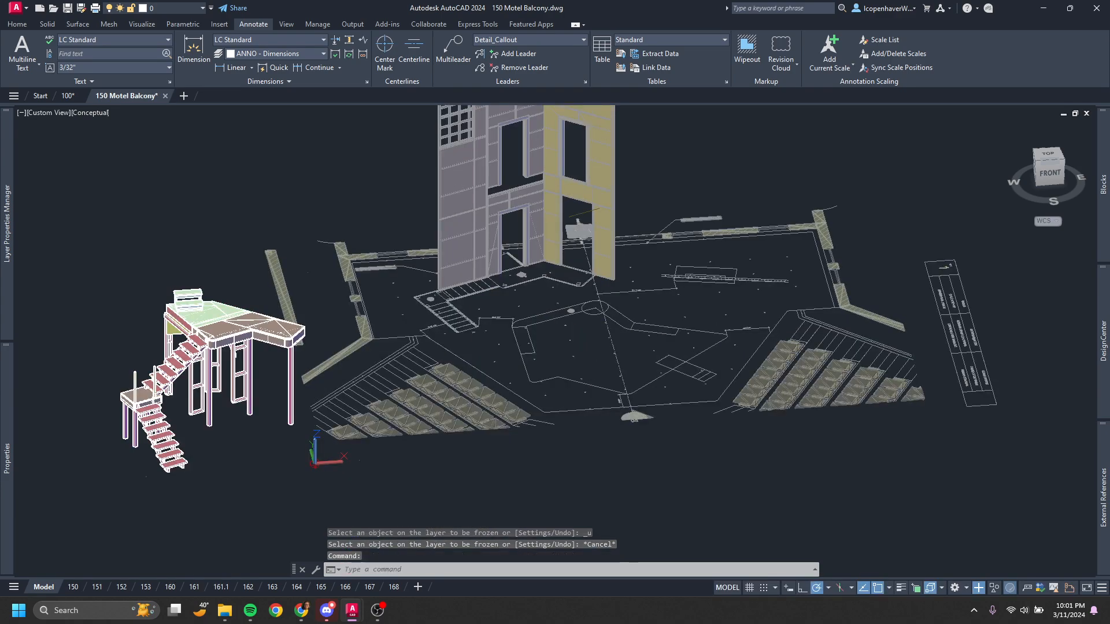
left_click(746, 466)
left_click(631, 382)
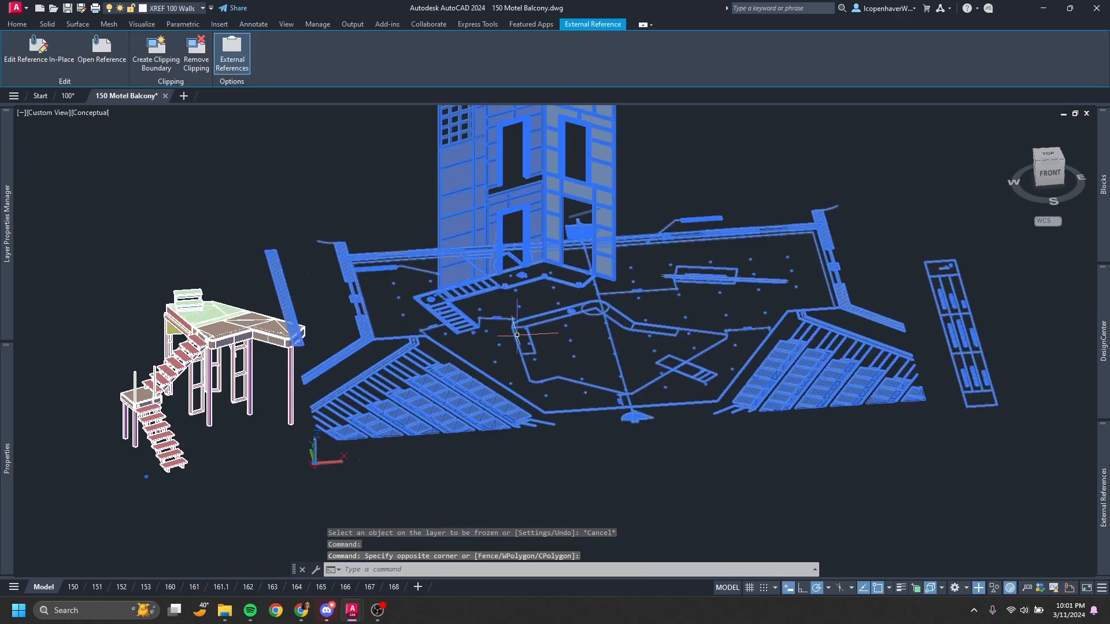
type("M")
key("Return")
scroll(547, 332, "up", 6)
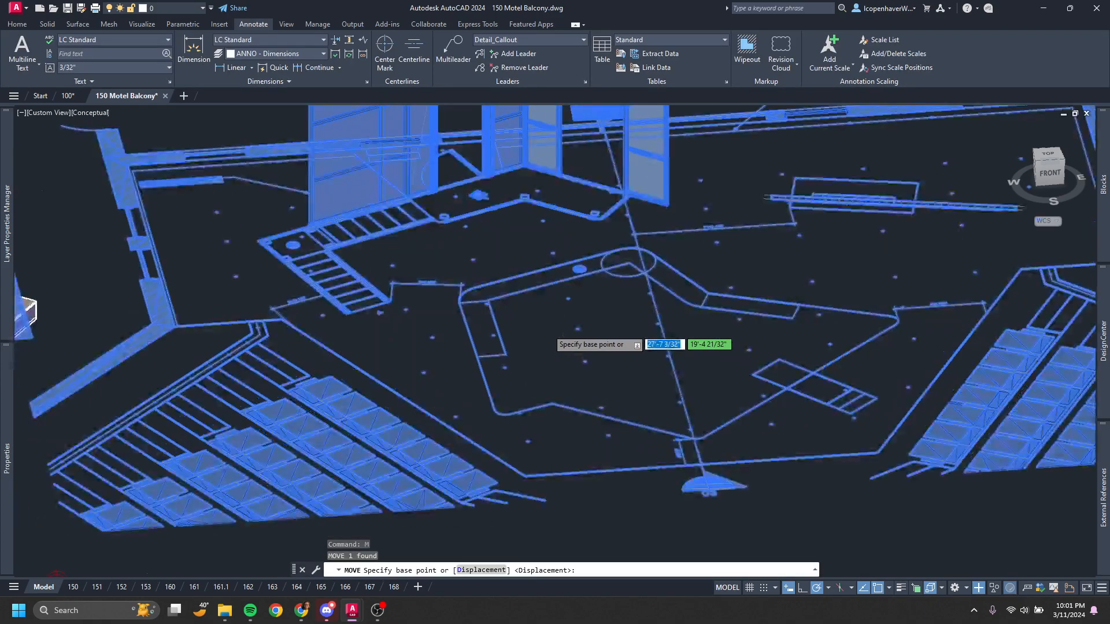
key("Escape")
Freeze the XREF 100 Walls layer by picking the referenced walls drawing with the layer freeze command
scroll(547, 328, "down", 2)
type("fr")
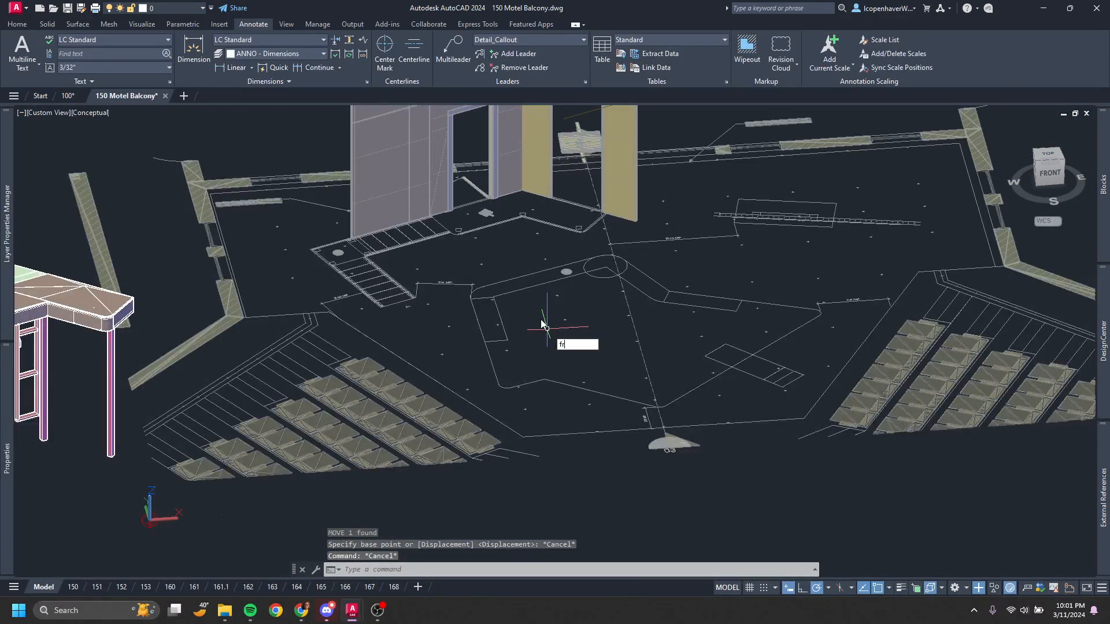
type("oz")
key("Return")
left_click(517, 189)
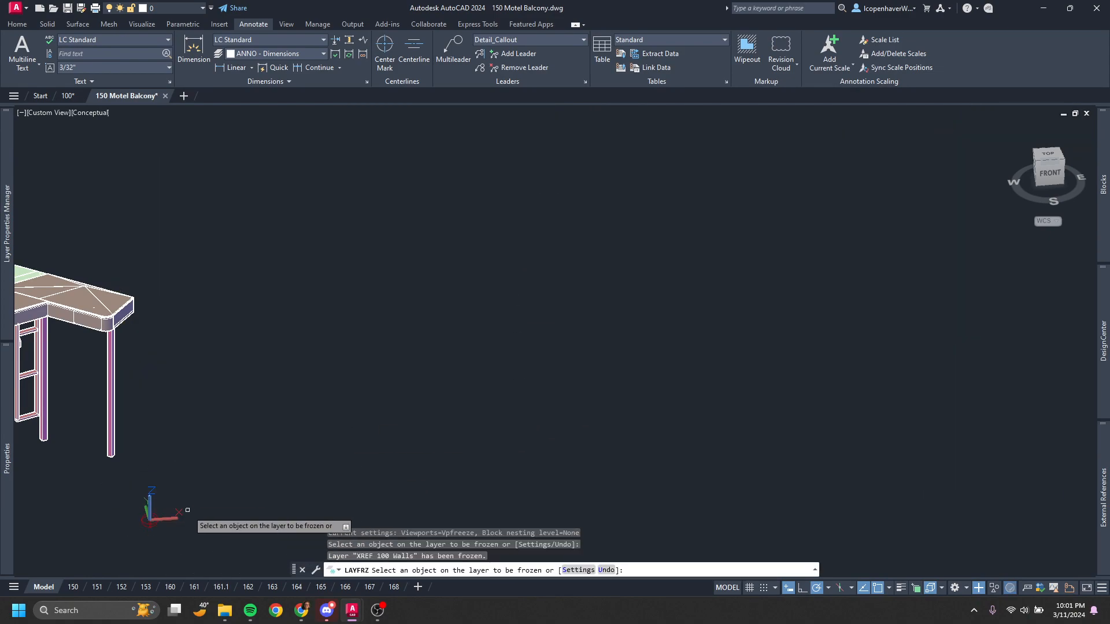
scroll(135, 520, "down", 4)
middle_click_drag(135, 520, 364, 347)
scroll(364, 347, "up", 1)
key("Escape")
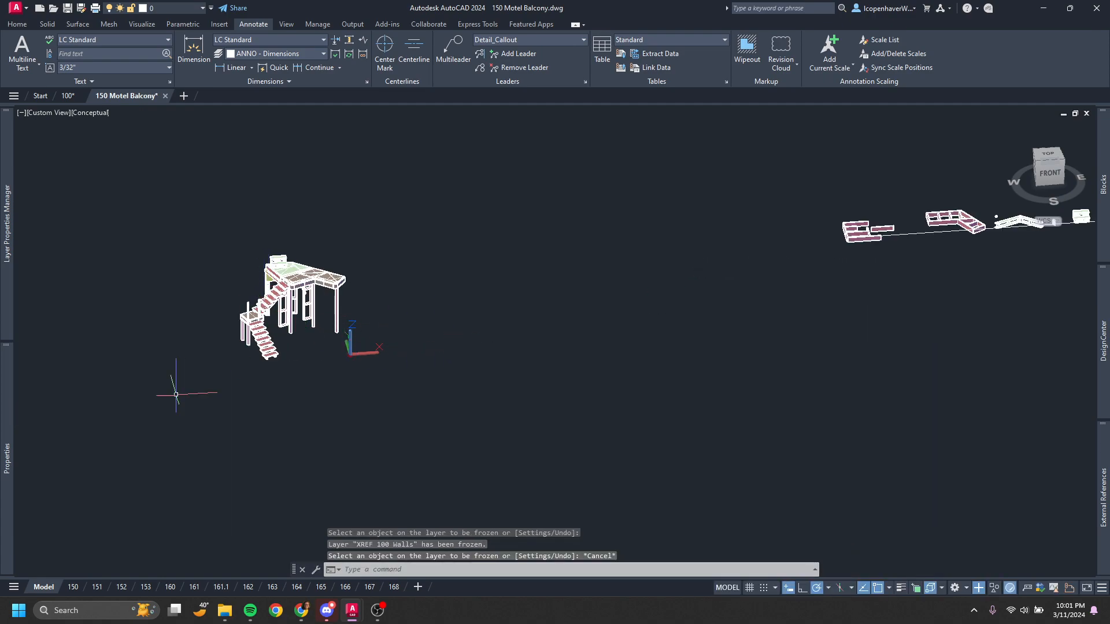
Select the upstage platform lid and the skin together, and the downstage lid alone, to examine how the platform is divided
scroll(266, 283, "up", 4)
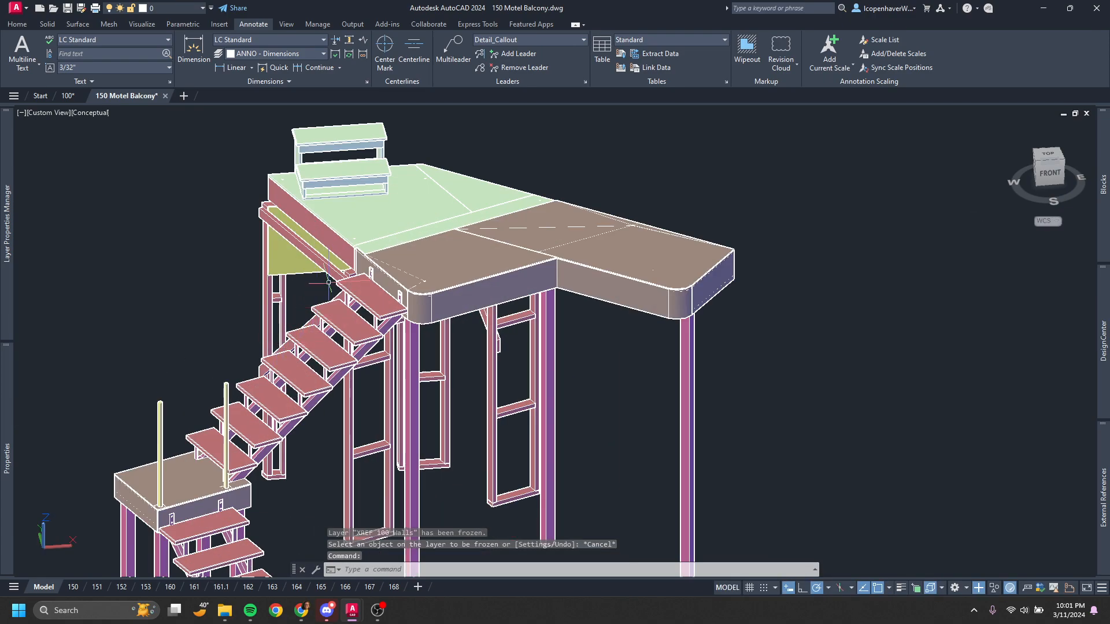
left_click(412, 206)
left_click(459, 248)
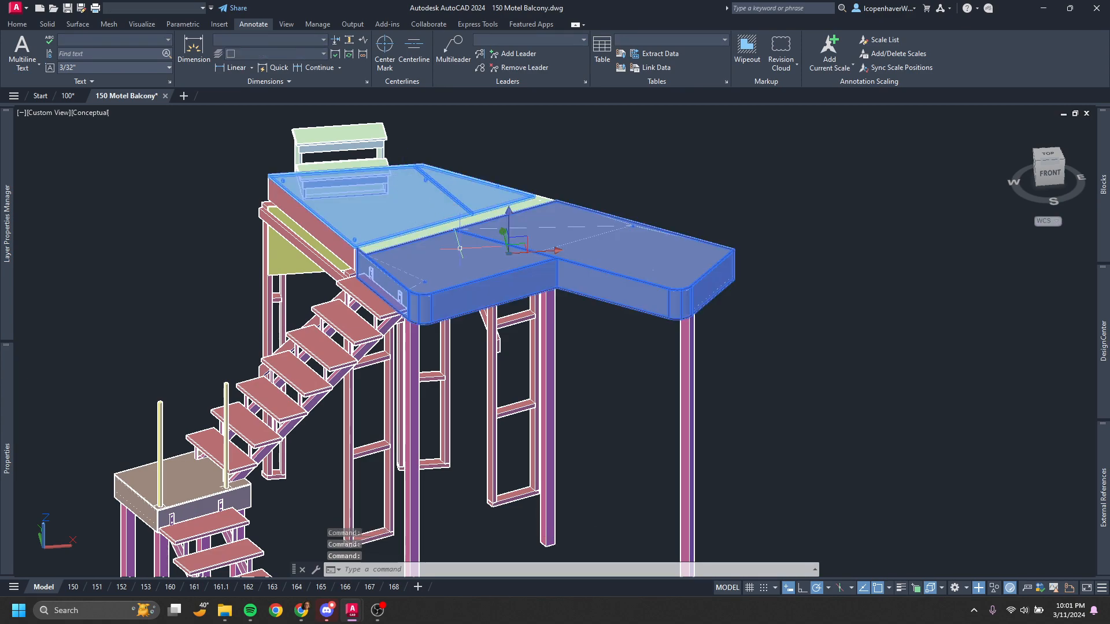
key("Escape")
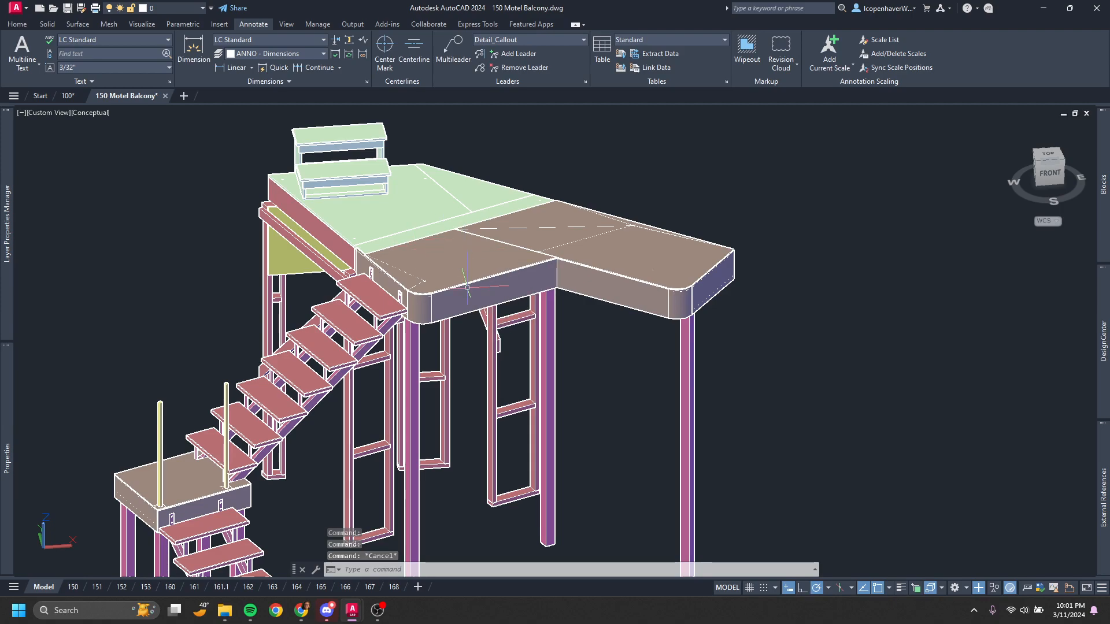
left_click(467, 262)
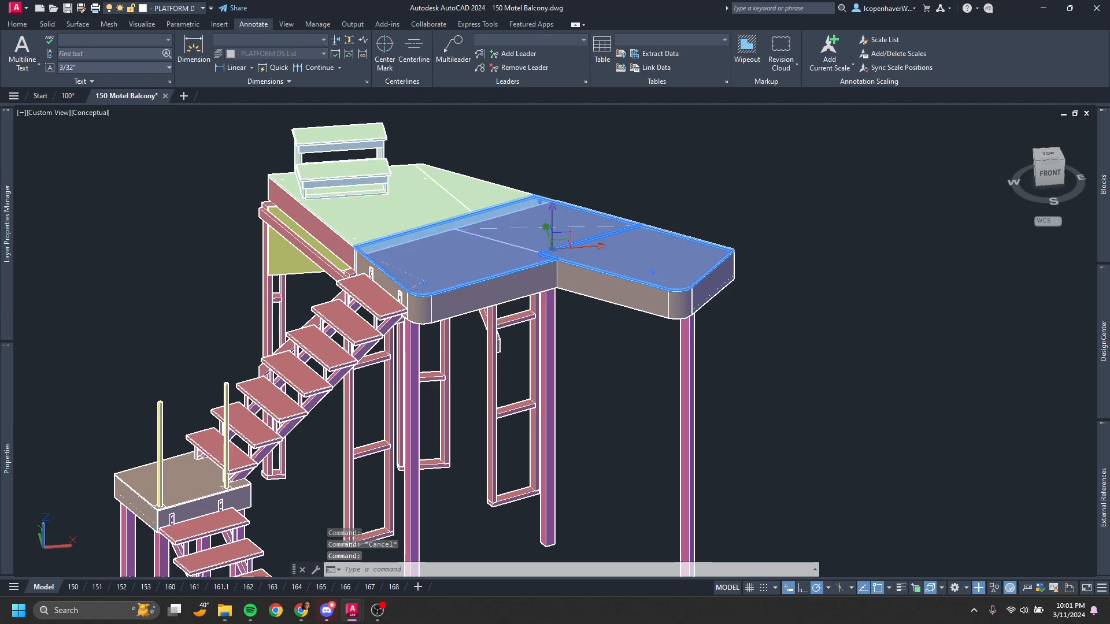
key("Escape")
Select the balcony's platform skin and its upstage lid in turn to check which layers they are on
scroll(647, 269, "up", 2)
left_click(734, 265)
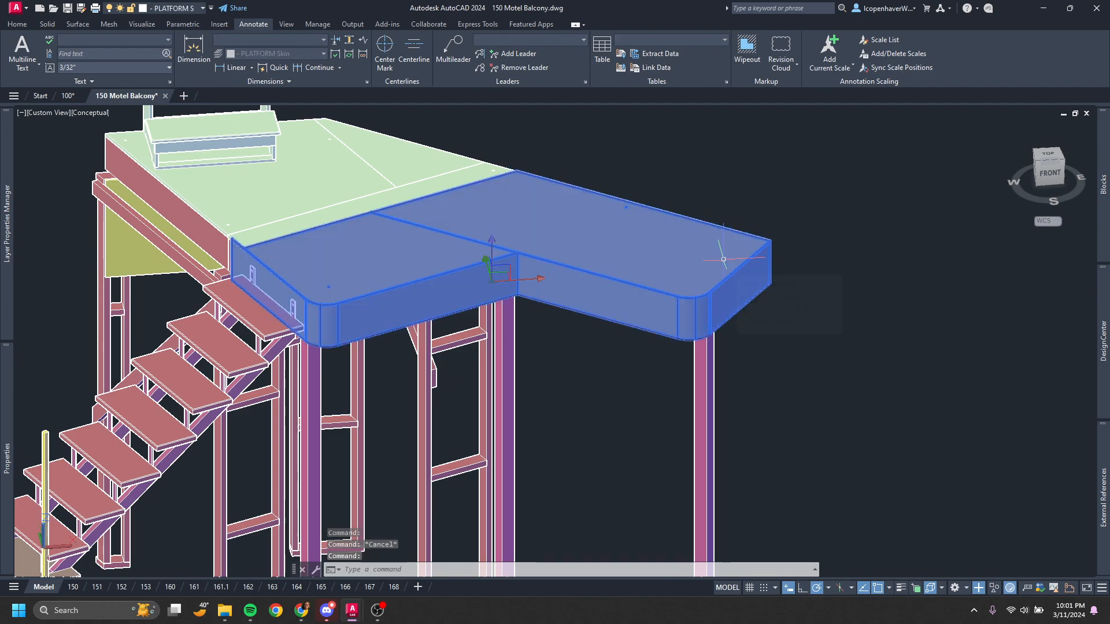
middle_click_drag(723, 259, 662, 263, "shift")
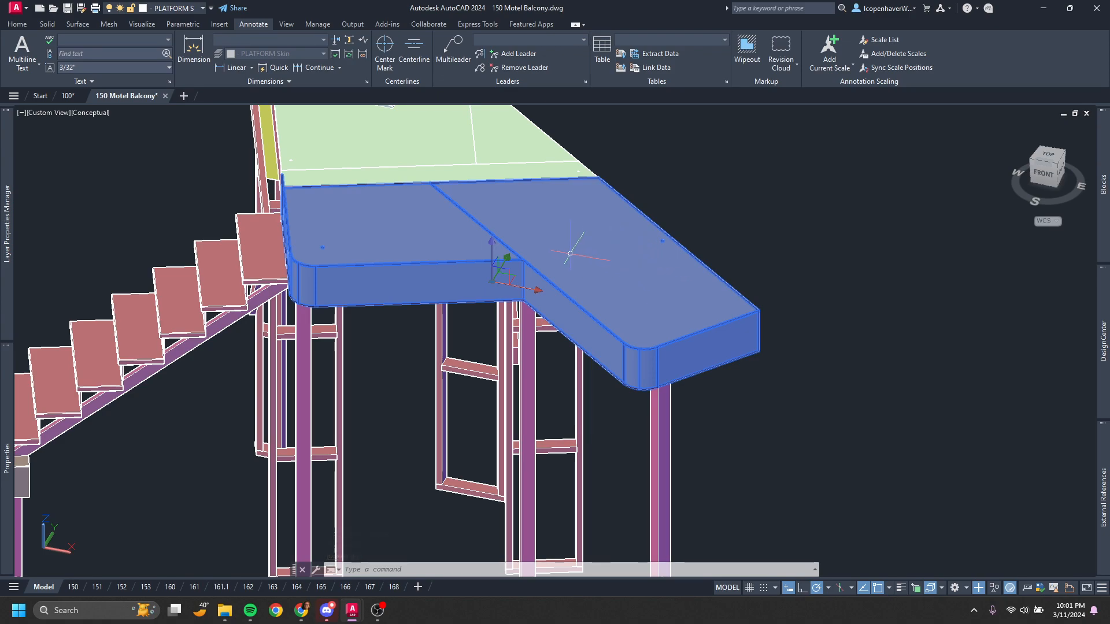
middle_click_drag(570, 253, 578, 324)
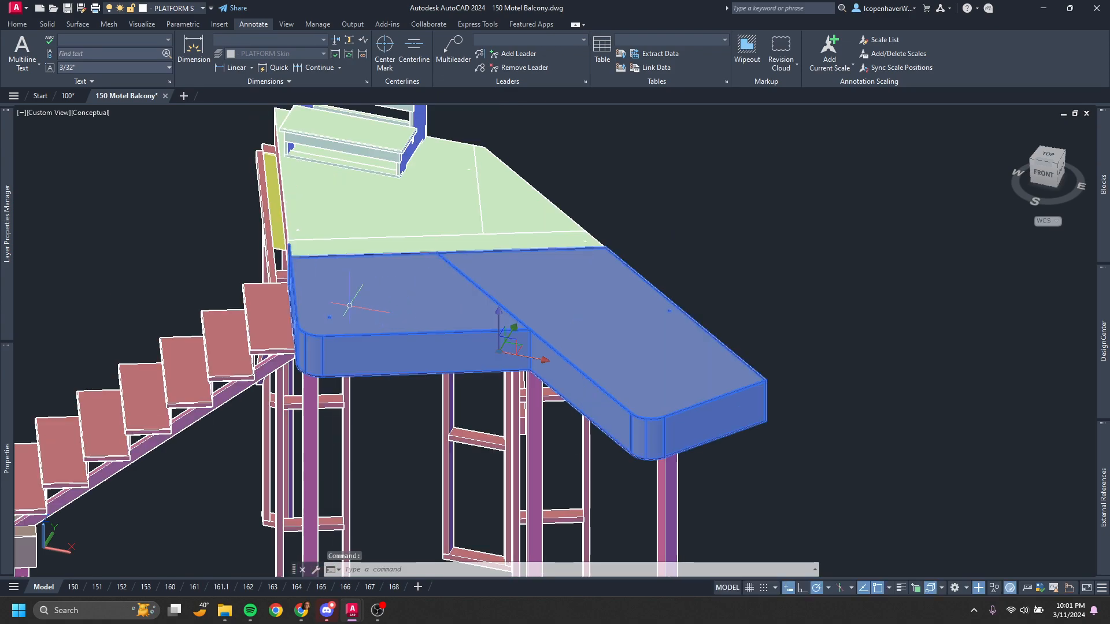
key("Escape")
left_click(540, 327)
key("Escape")
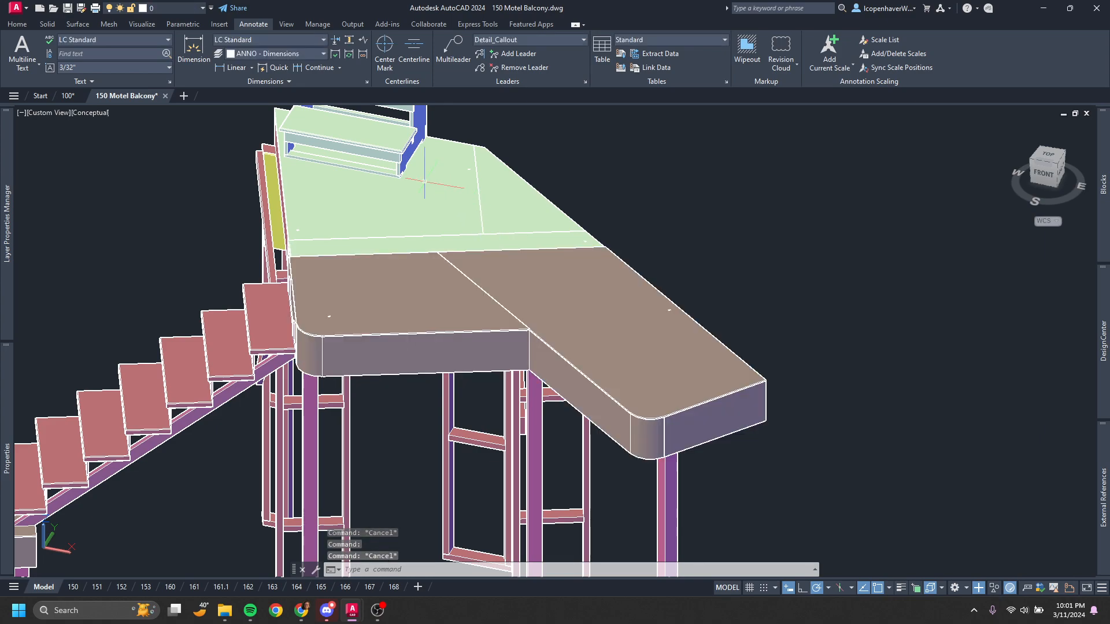
left_click(448, 197)
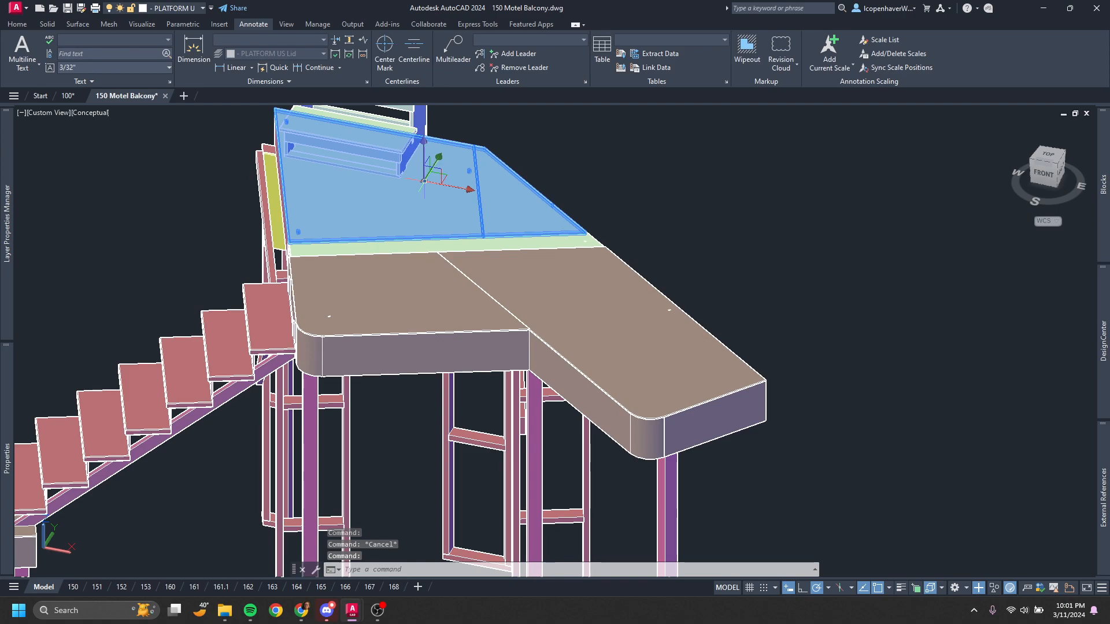
key("Escape")
Freeze the - PLATFORM Skin layer by picking the brown skin over the downstage platform
left_click(567, 315)
type("layfrz")
key("Return")
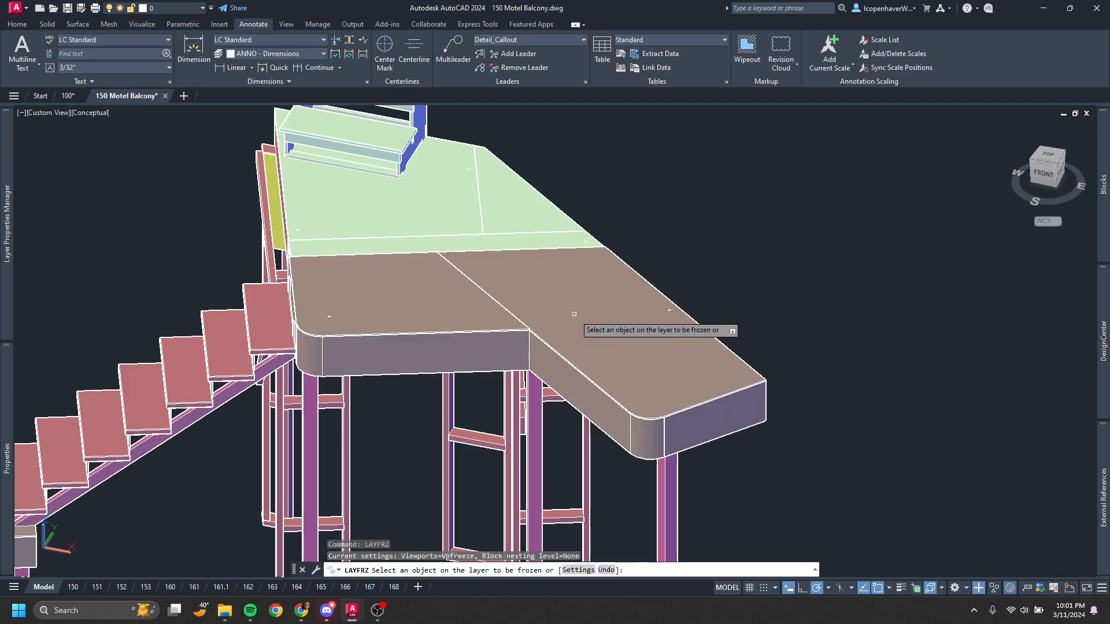
left_click(574, 314)
key("Escape")
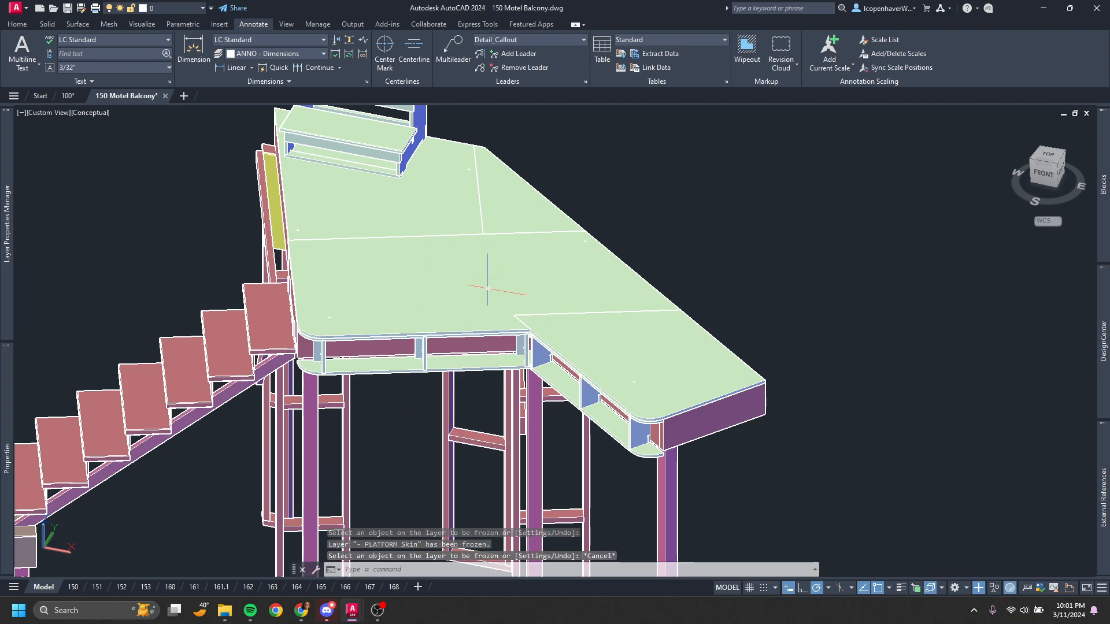
Isolate the three objects that make up the downstage platform, hiding the rest of the balcony and stairs
scroll(511, 318, "up", 2)
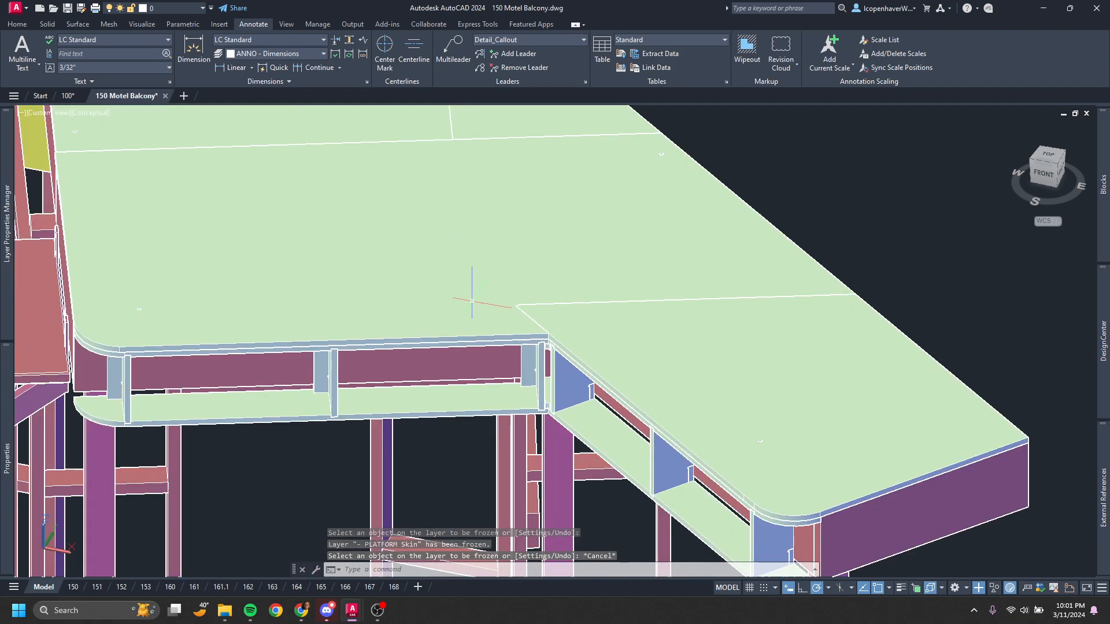
scroll(898, 435, "down", 3)
scroll(844, 454, "up", 2)
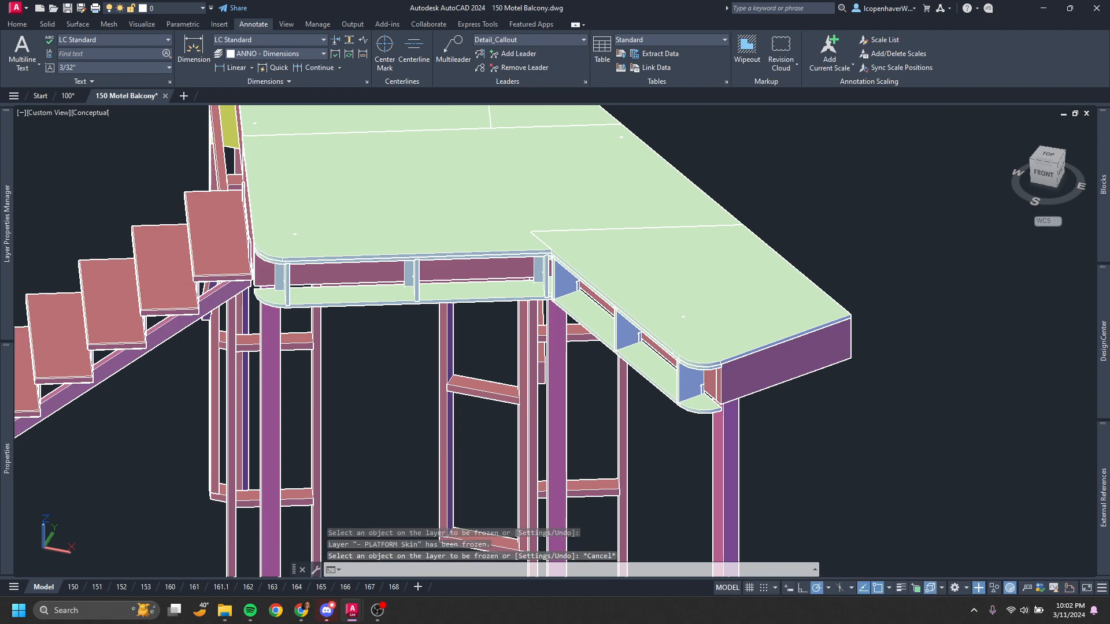
left_click(872, 392)
left_click(791, 269)
left_click(312, 280)
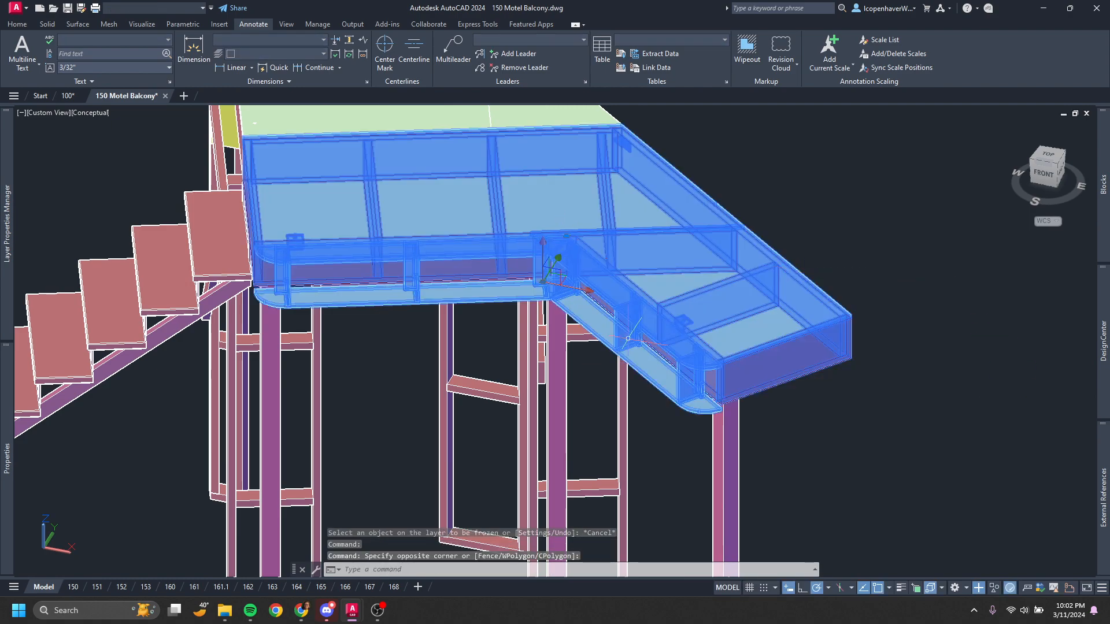
key("space")
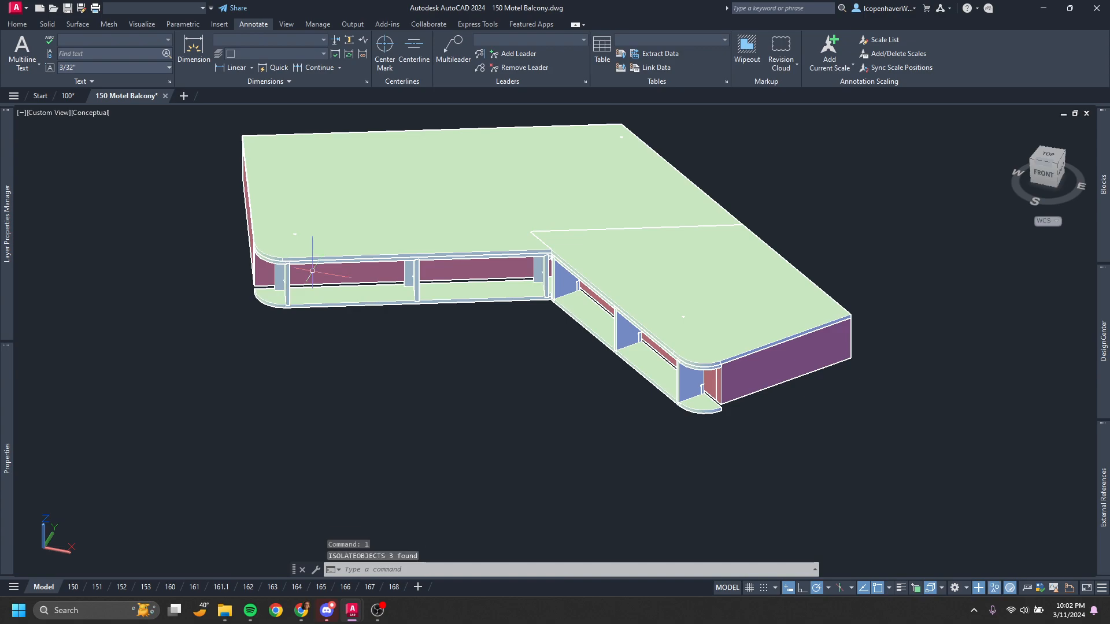
Select the isolated platform's parts in turn, ending with the top lid, to examine their layers
left_click(466, 179)
middle_click_drag(580, 338, 388, 388, "shift")
key("Escape")
left_click(554, 369)
middle_click_drag(554, 369, 573, 399, "shift")
key("Escape")
left_click(630, 257)
key("Escape")
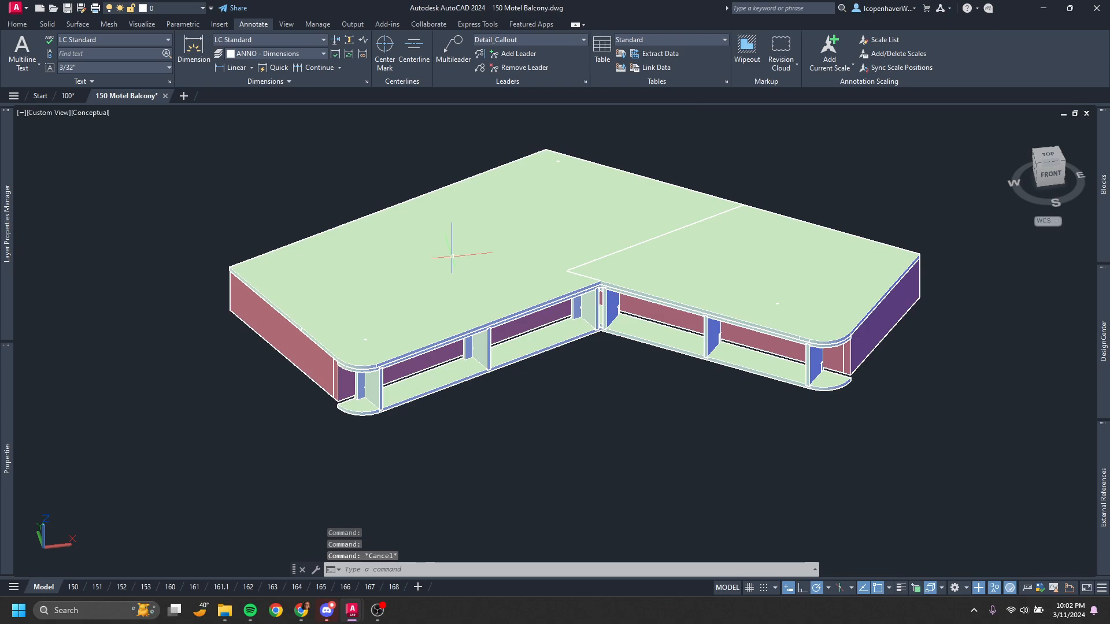
left_click(344, 281)
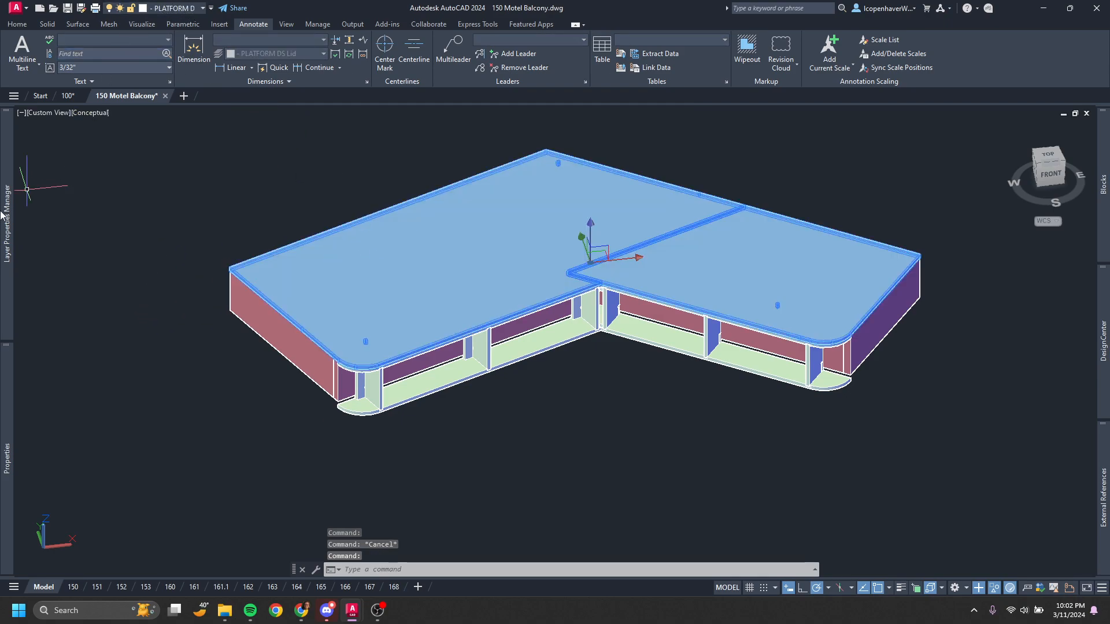
Highlight the - PLATFORM DS Frame, - PLATFORM DS Lid and - PLATFORM Sweep layers together in the layer list
mouse_move(7, 223)
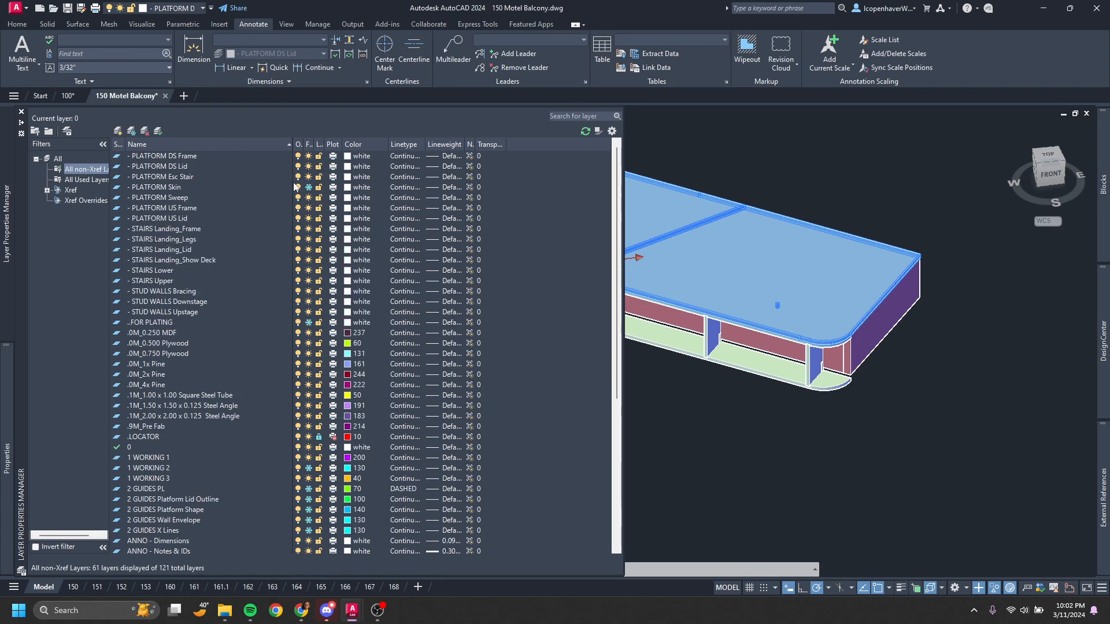
left_click(176, 157)
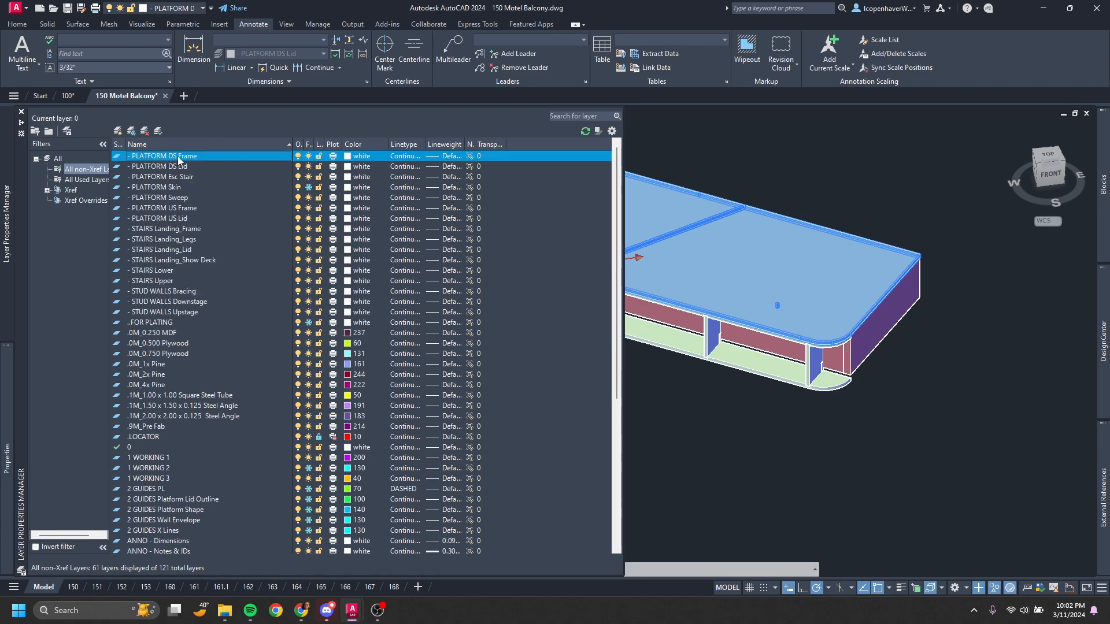
left_click(173, 167, "shift")
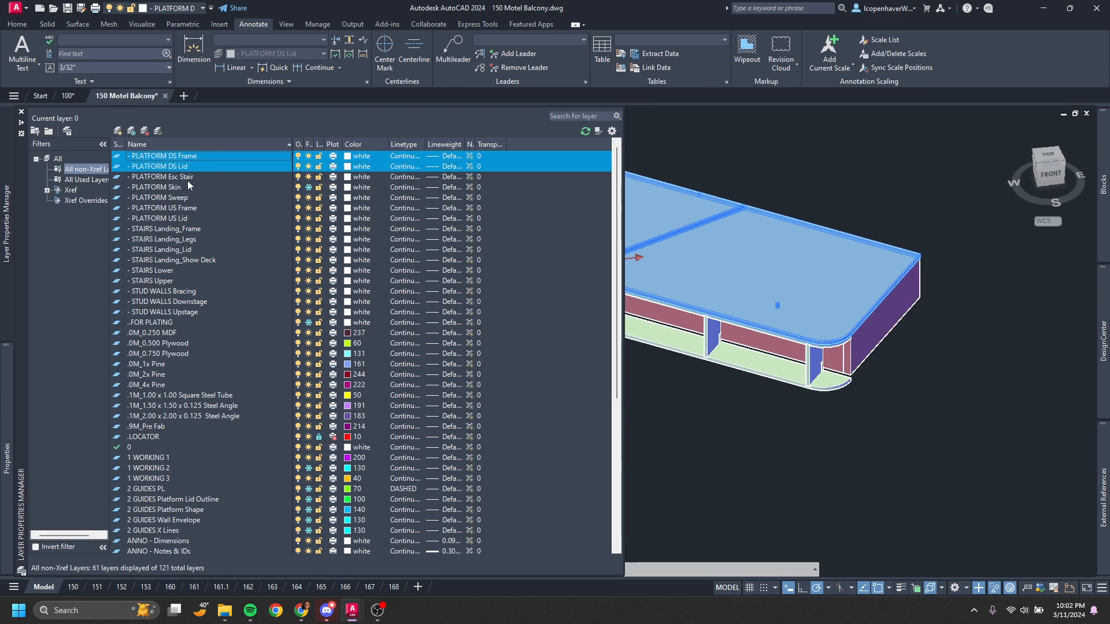
left_click(176, 199, "ctrl")
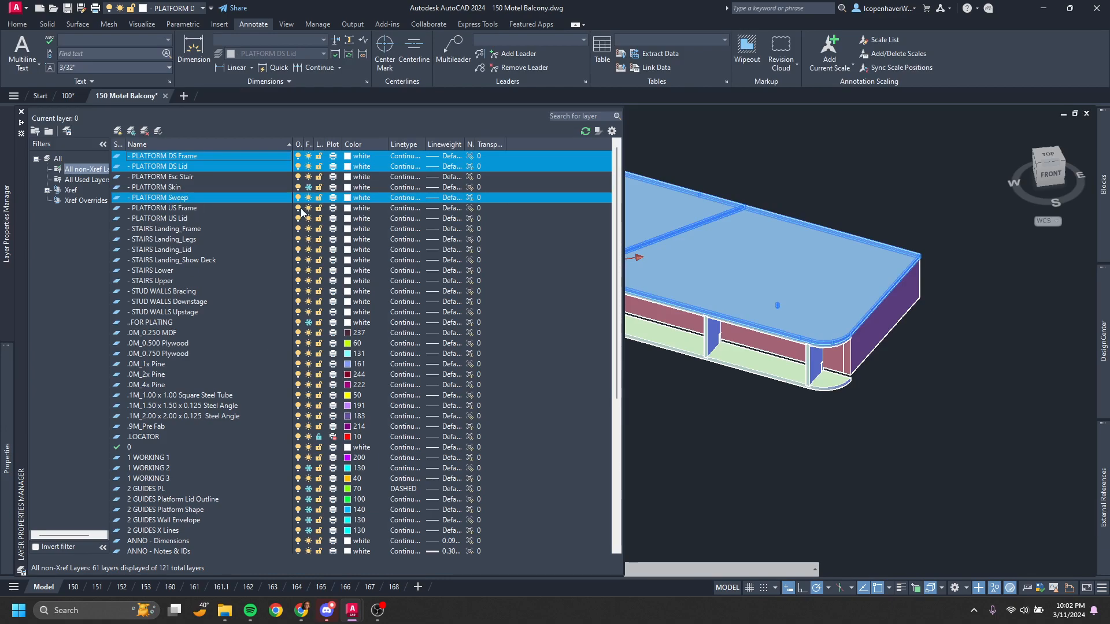
Rename the - PLATFORM Sweep layer to - PLATFORM DS Sweep and refresh the layer list
left_click(171, 198)
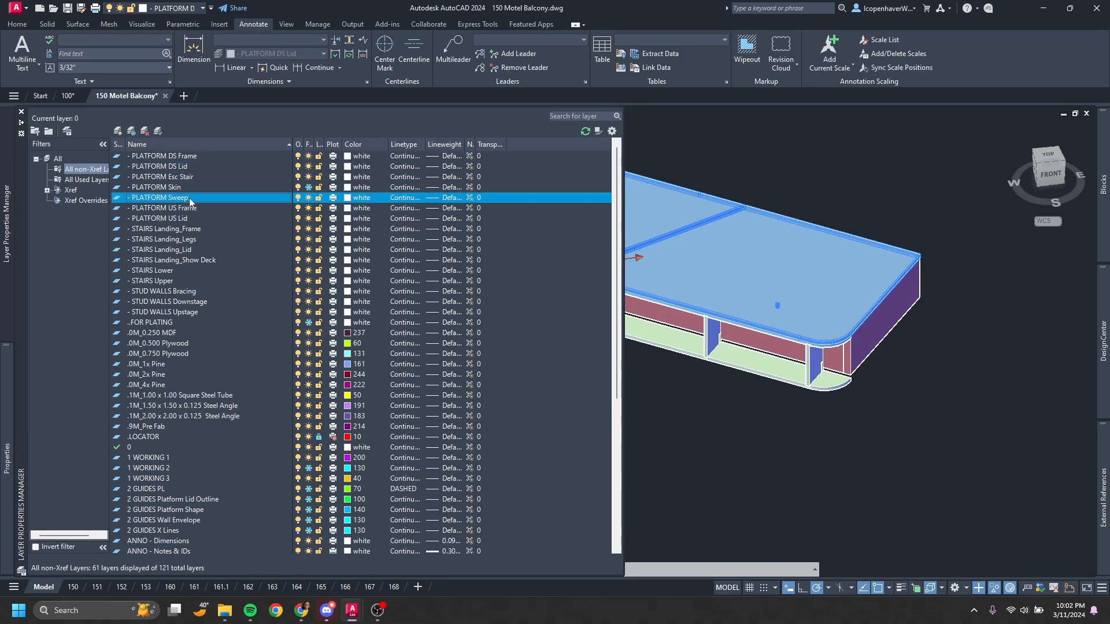
left_click(202, 200)
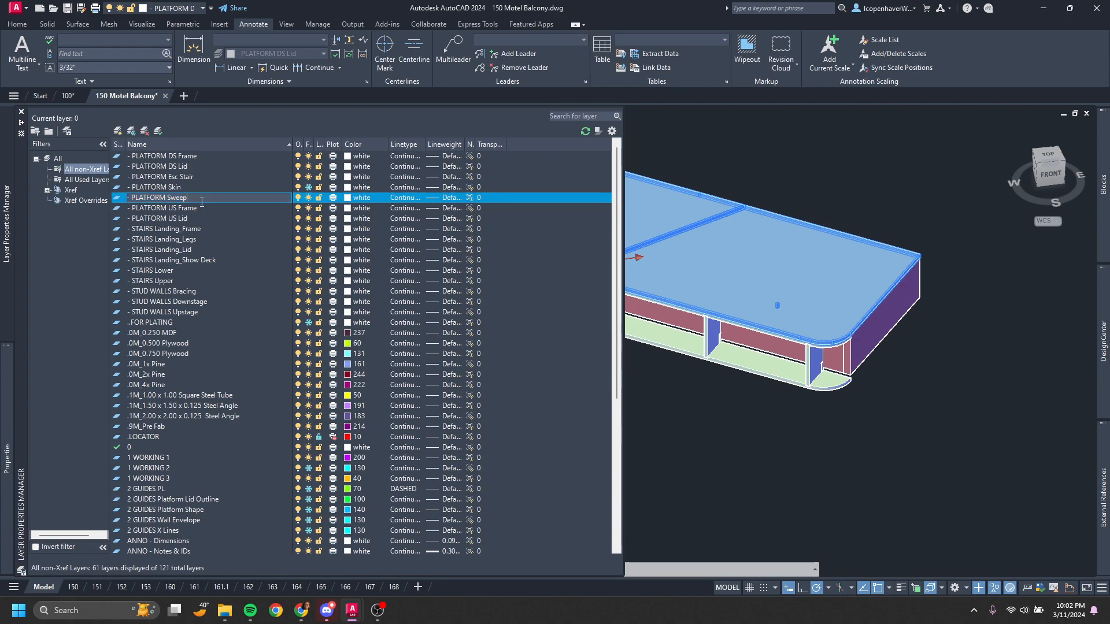
type("DS")
key("Return")
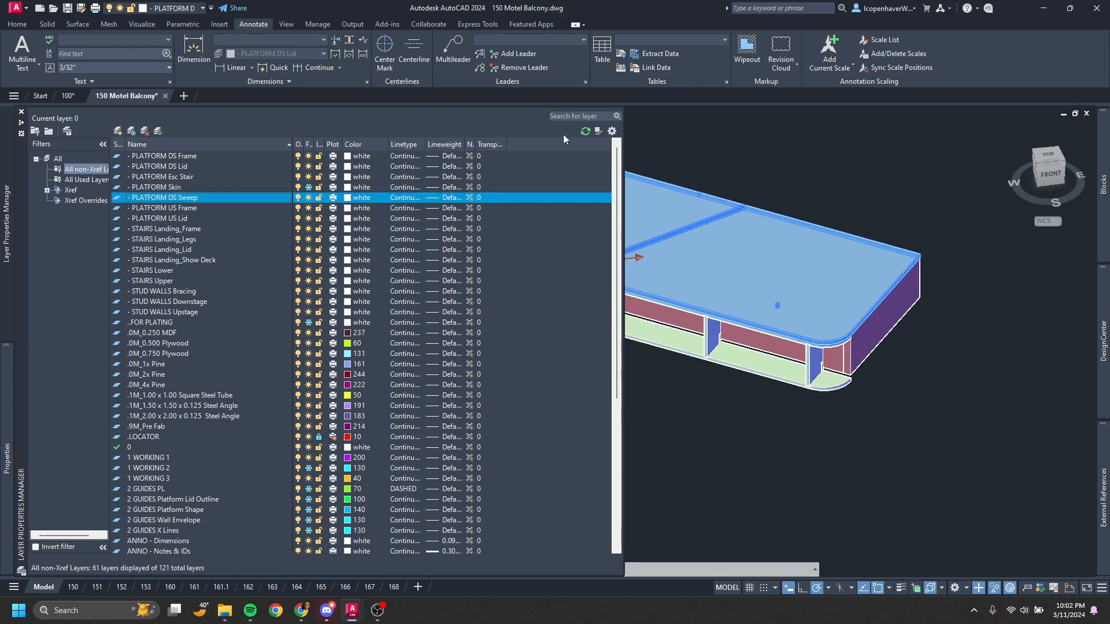
left_click(587, 132)
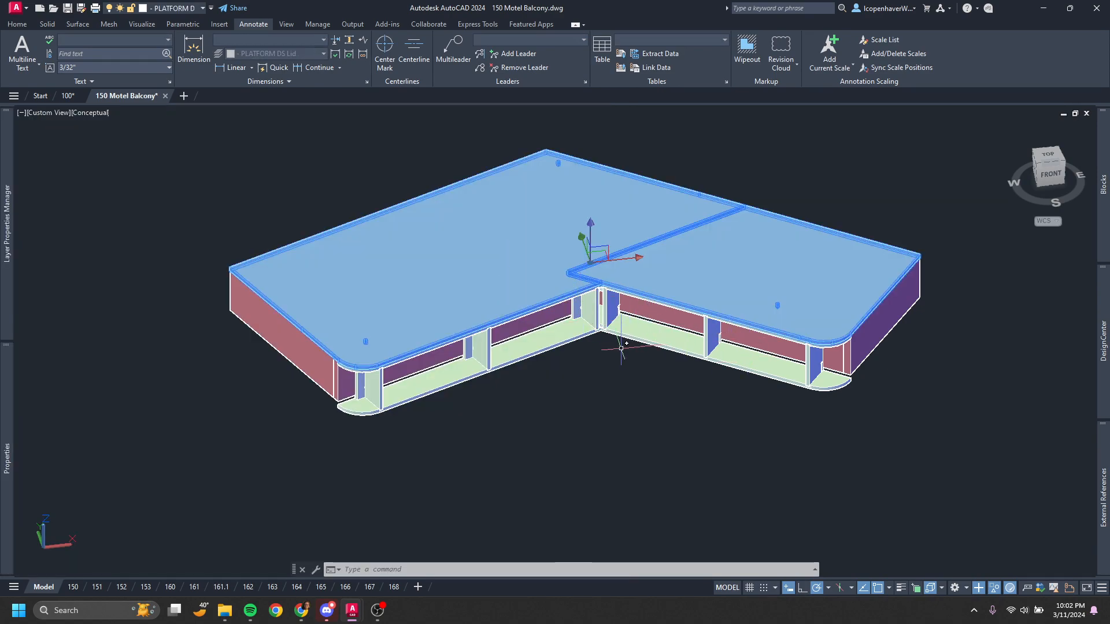
Freeze the downstage lid's layer by picking the lid on the platform, and undo that freeze
type("layfrz")
key("Return")
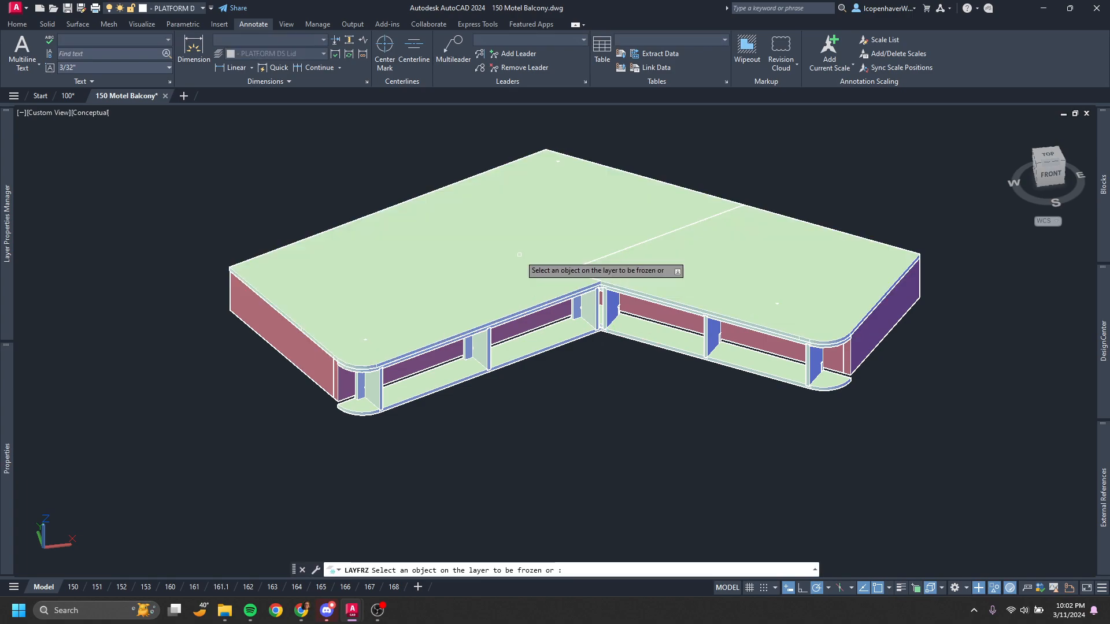
left_click(519, 255)
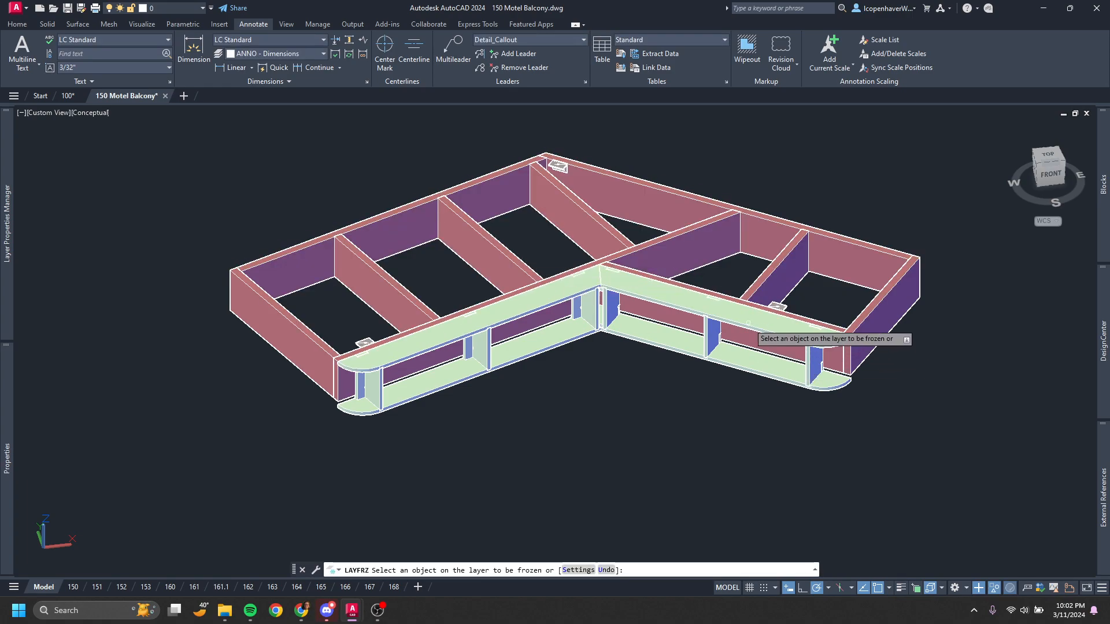
key("Escape")
key("ctrl+z")
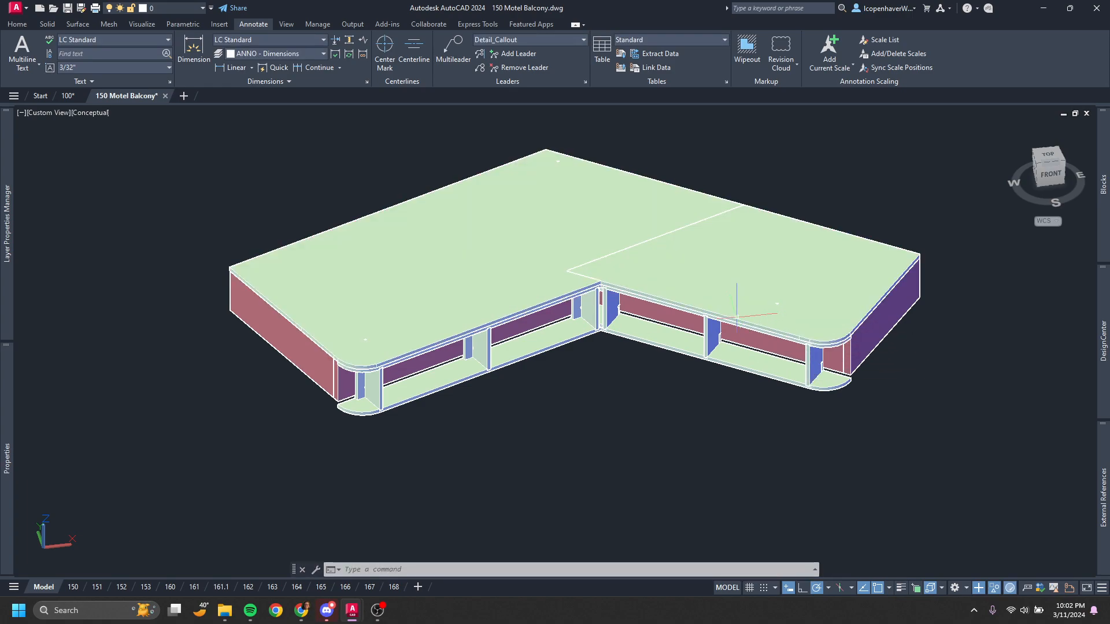
Freeze the downstage lid's layer again by picking it, and thaw - PLATFORM DS Lid through the layer list
type("layfrz")
key("Return")
left_click(461, 260)
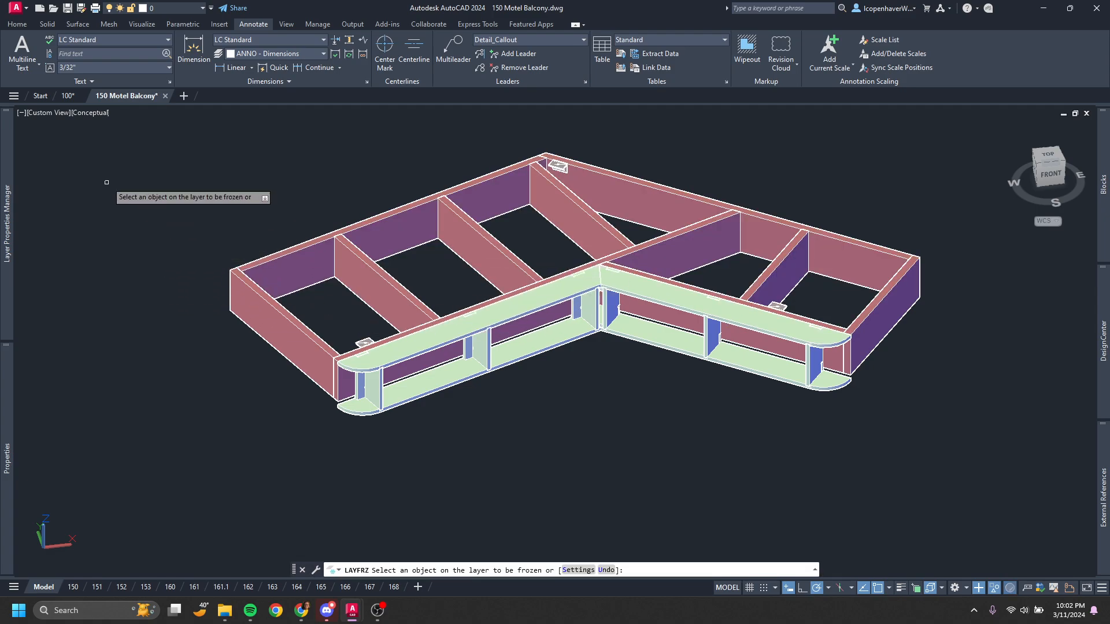
key("Escape")
mouse_move(1, 201)
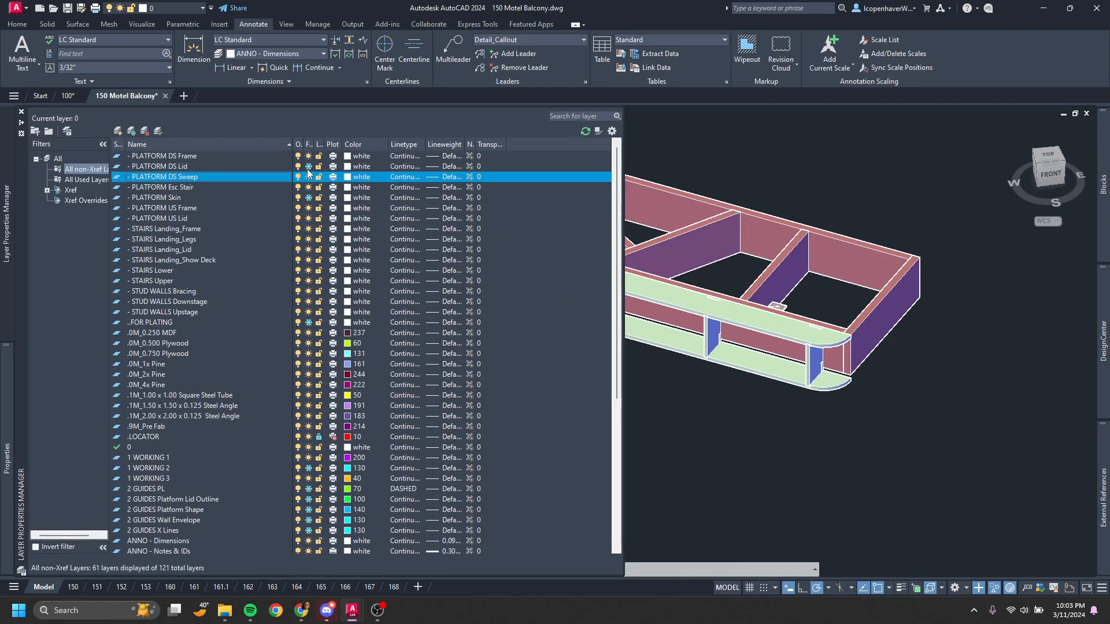
left_click(308, 166)
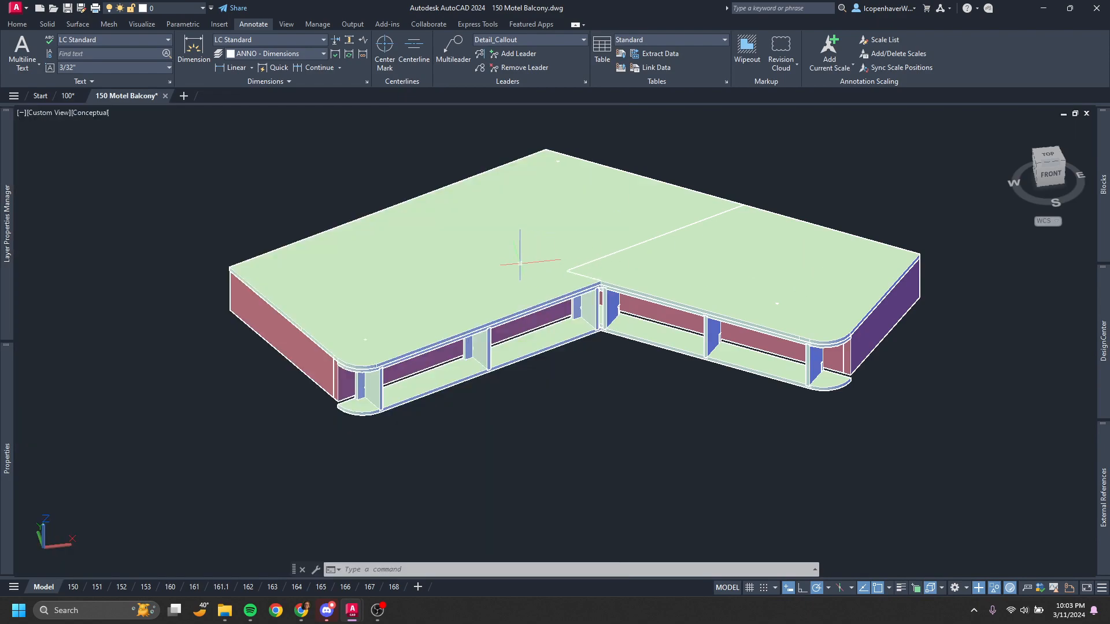
Inspect the downstage platform's lid to check which layer the block is on
mouse_move(517, 262)
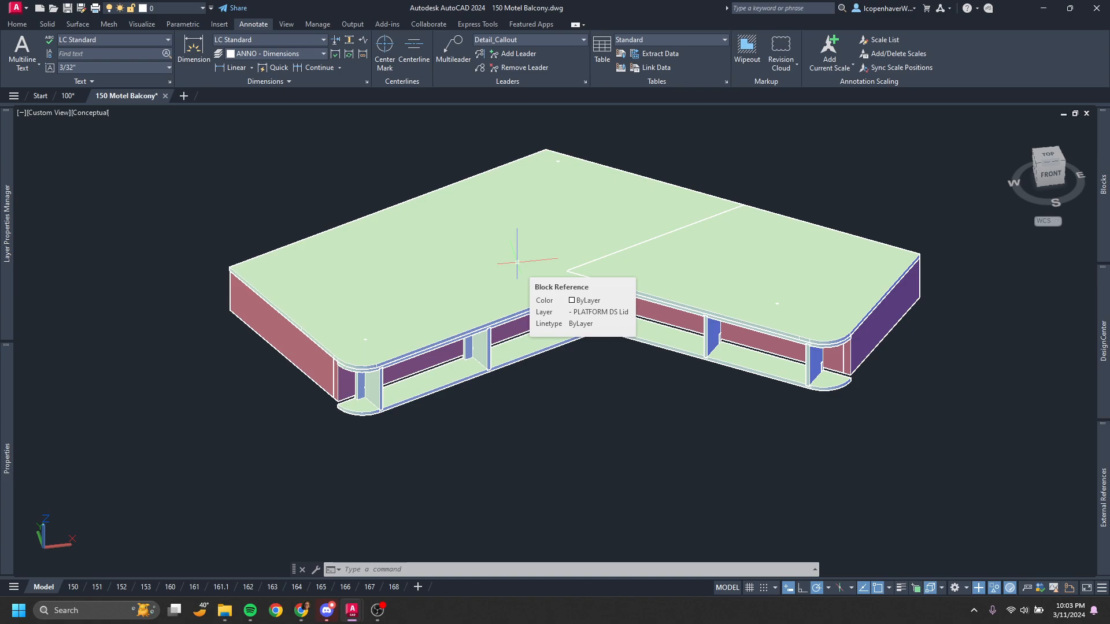
left_click(516, 262)
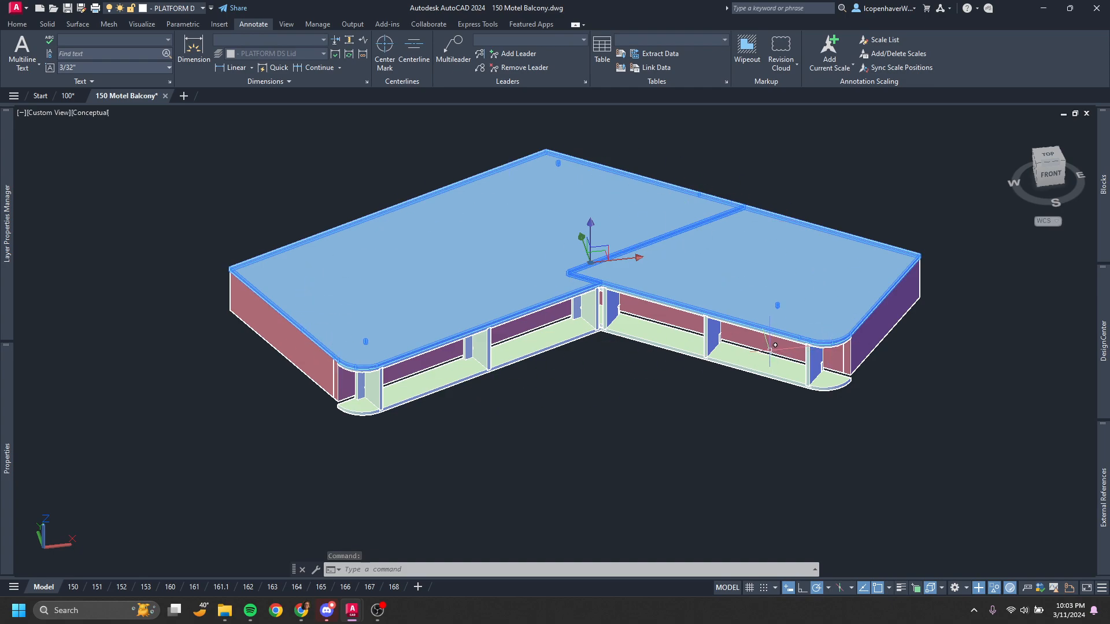
key("Escape")
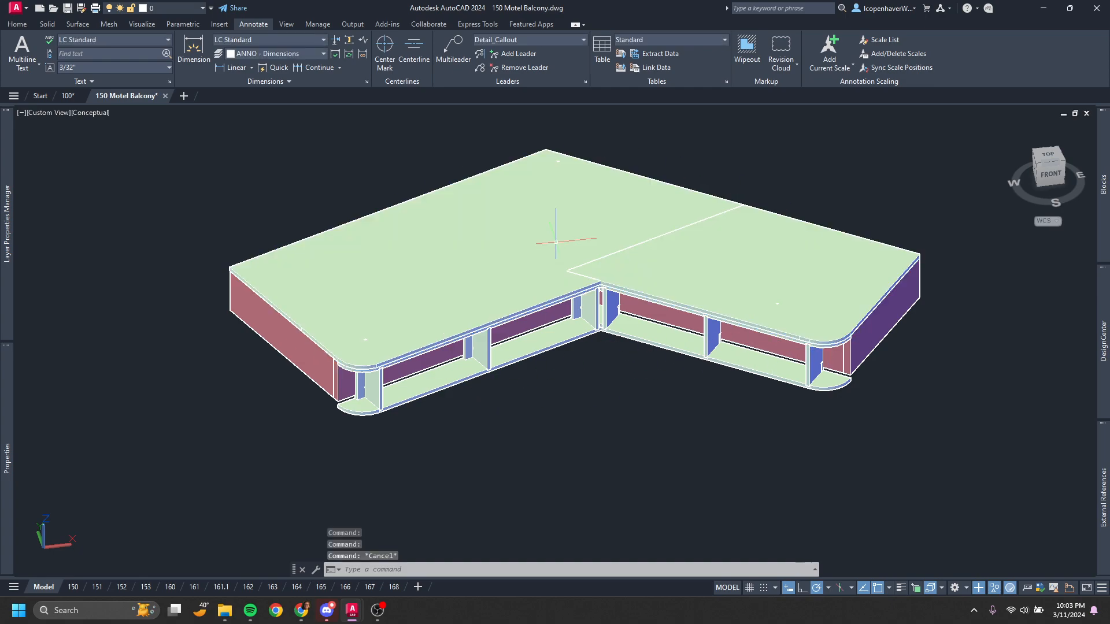
Freeze the - PLATFORM DS Lid layer by picking the lid over the downstage frame
type("layfrz")
key("Return")
left_click(559, 238)
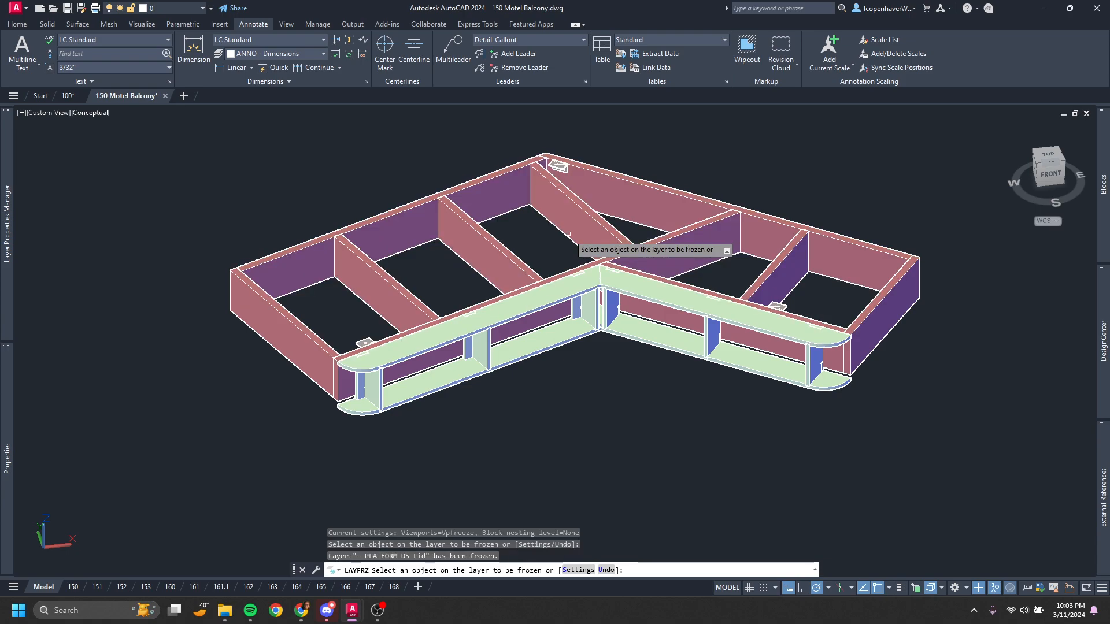
key("Escape")
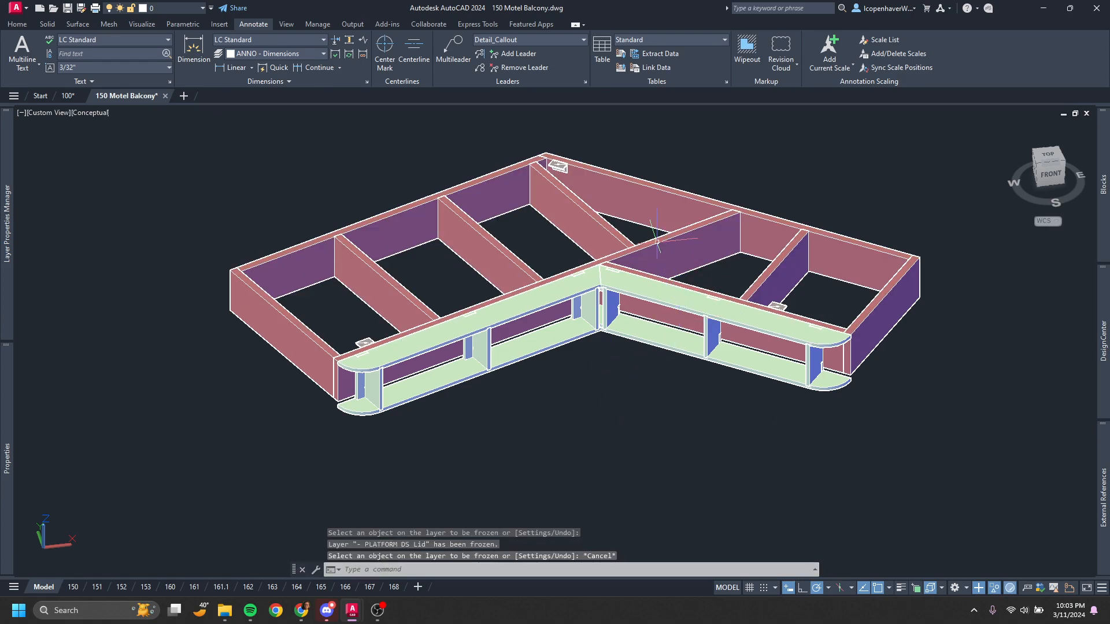
End object isolation to bring back the rest of the balcony and stairs
mouse_move(657, 219)
middle_mouse_down("shift")
mouse_move(349, 241)
mouse_move(336, 174)
mouse_move(641, 229)
middle_mouse_up("shift")
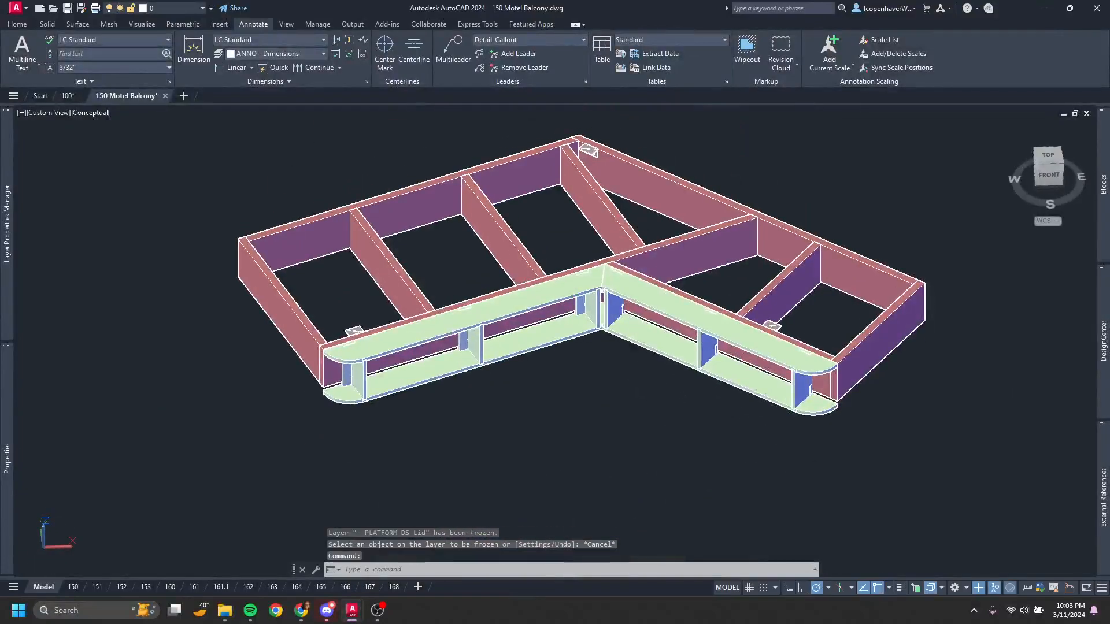
middle_click_drag(559, 266, 549, 310)
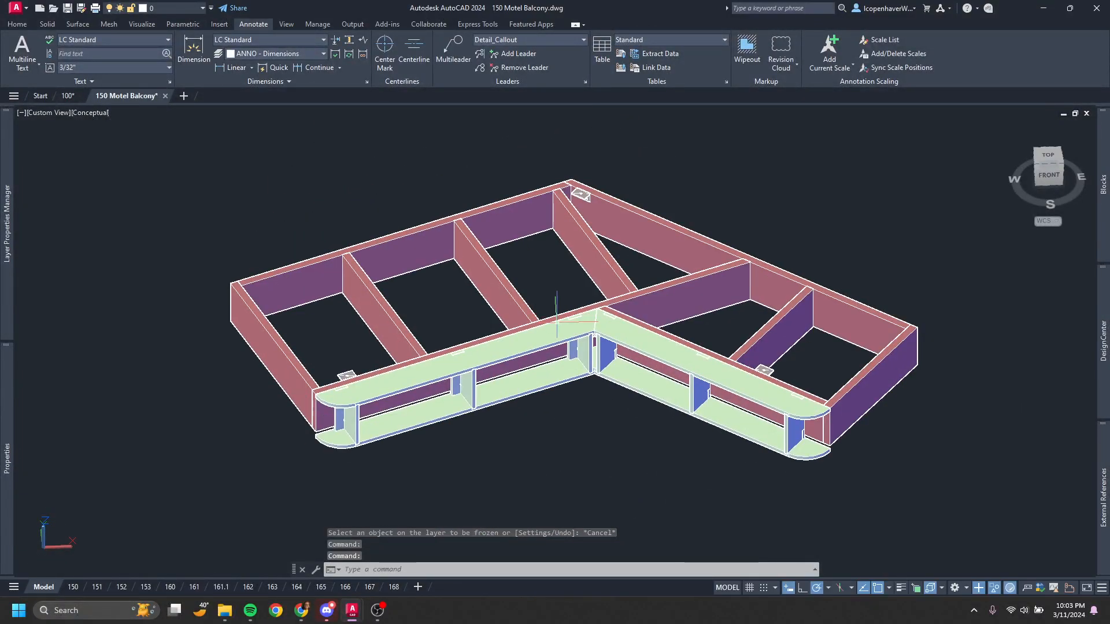
type("tt")
key("space")
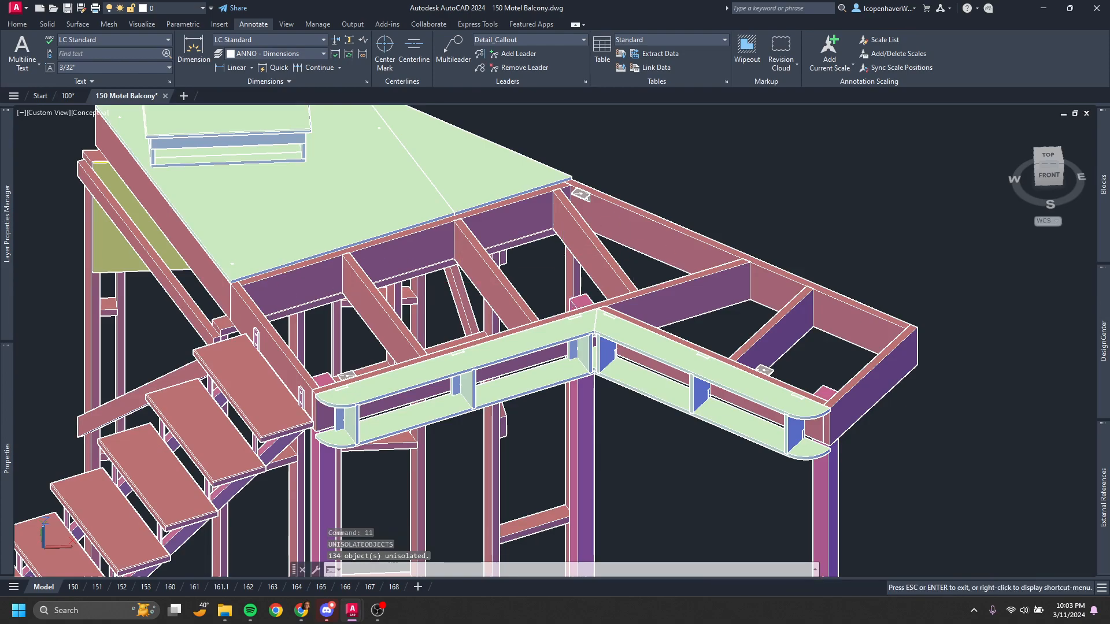
middle_click_drag(371, 381, 584, 327)
scroll(584, 327, "down", 2)
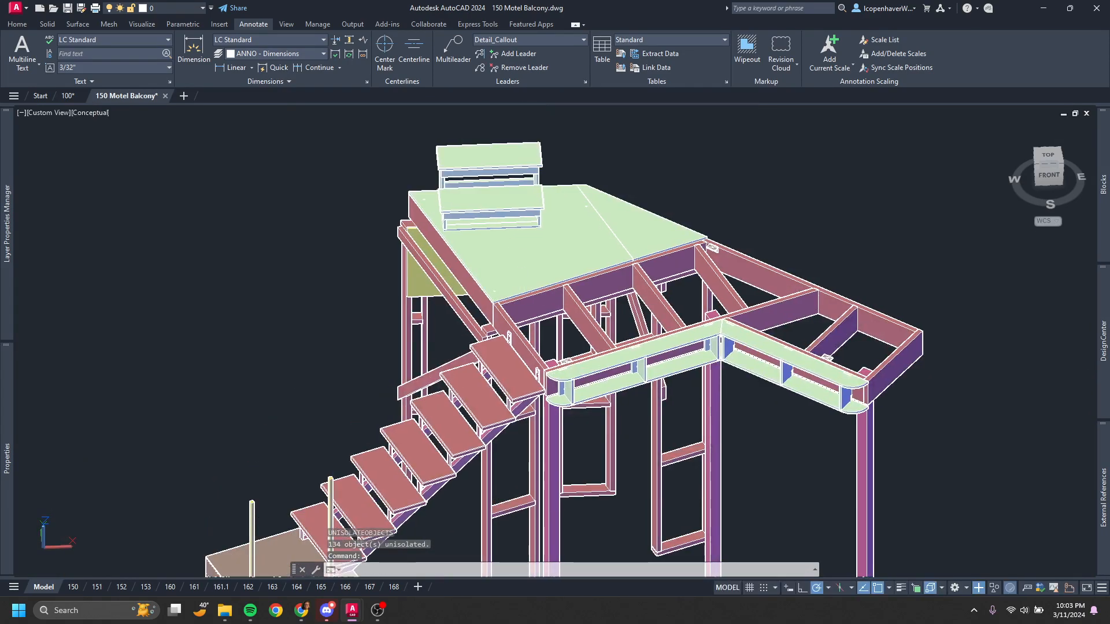
Select a part of the upstage platform and the small escape stair on top of it in turn to check their layers
scroll(495, 252, "up", 5)
left_click(497, 262)
scroll(498, 262, "down", 4)
middle_click_drag(498, 261, 542, 309, "shift")
key("Escape")
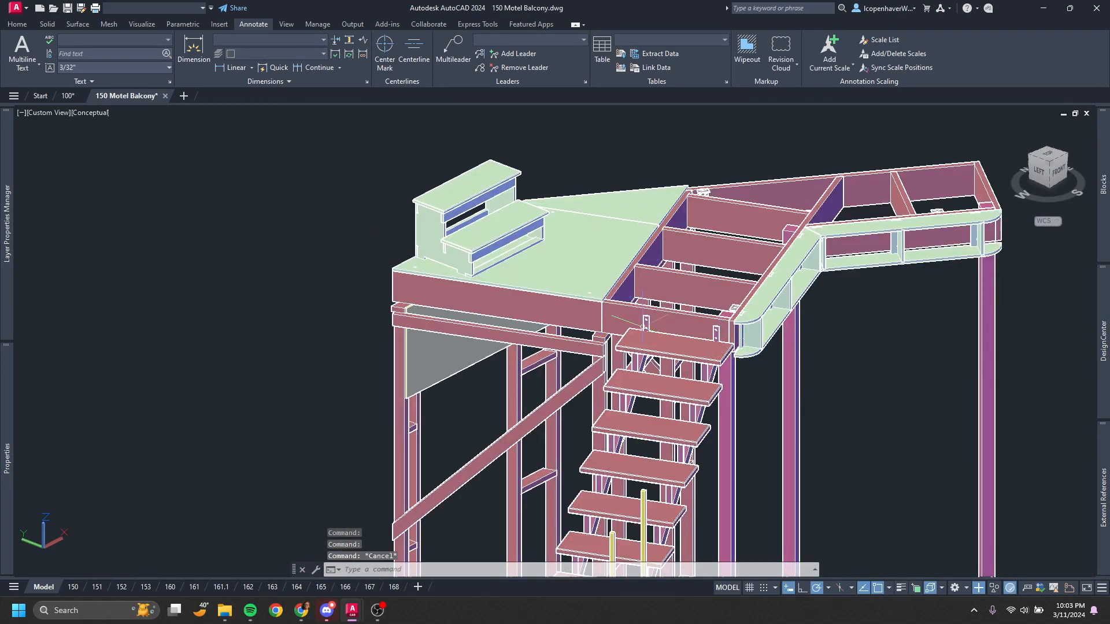
left_click(457, 202)
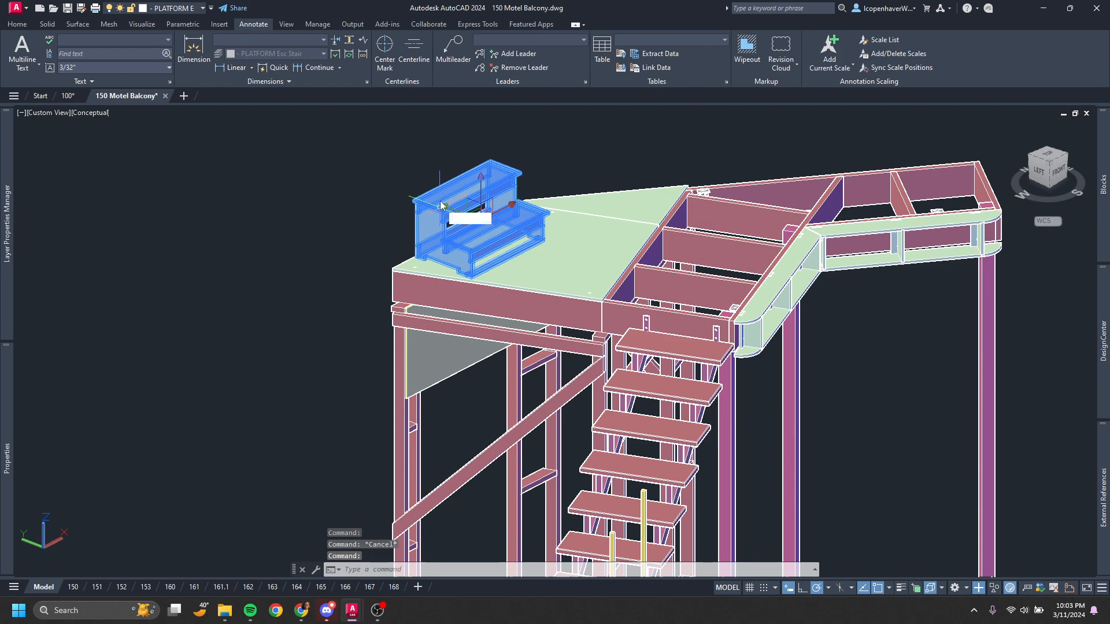
Freeze the - PLATFORM Esc Stair, - PLATFORM US Lid and - PLATFORM US Frame layers by picking the escape stair, upstage lid and frame
type("layfrz")
key("Return")
left_click(435, 210)
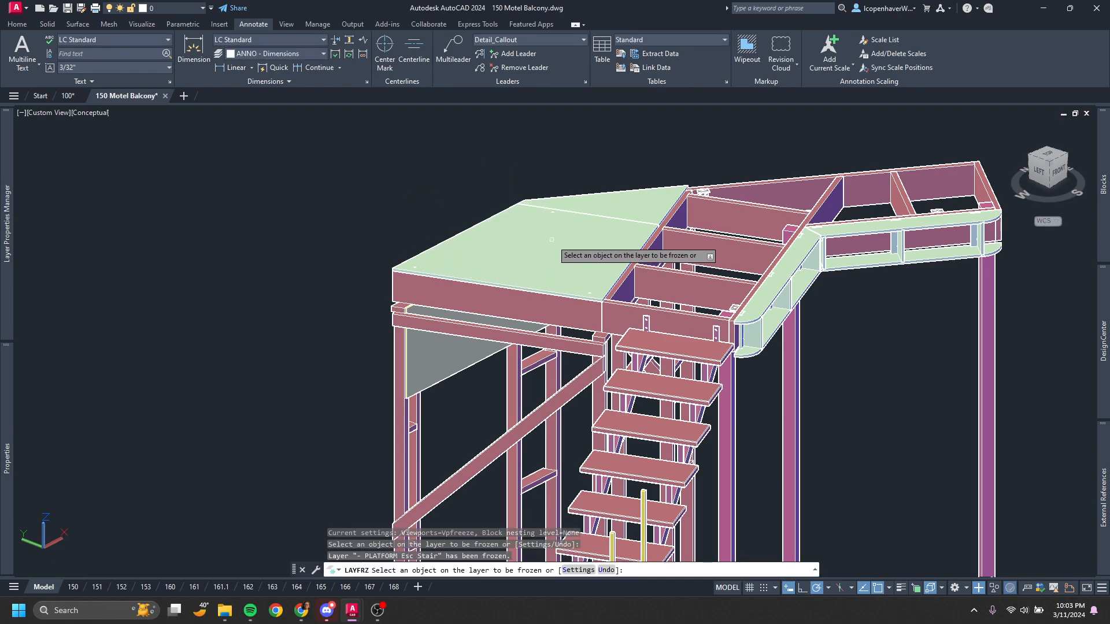
left_click(554, 249)
left_click(629, 260)
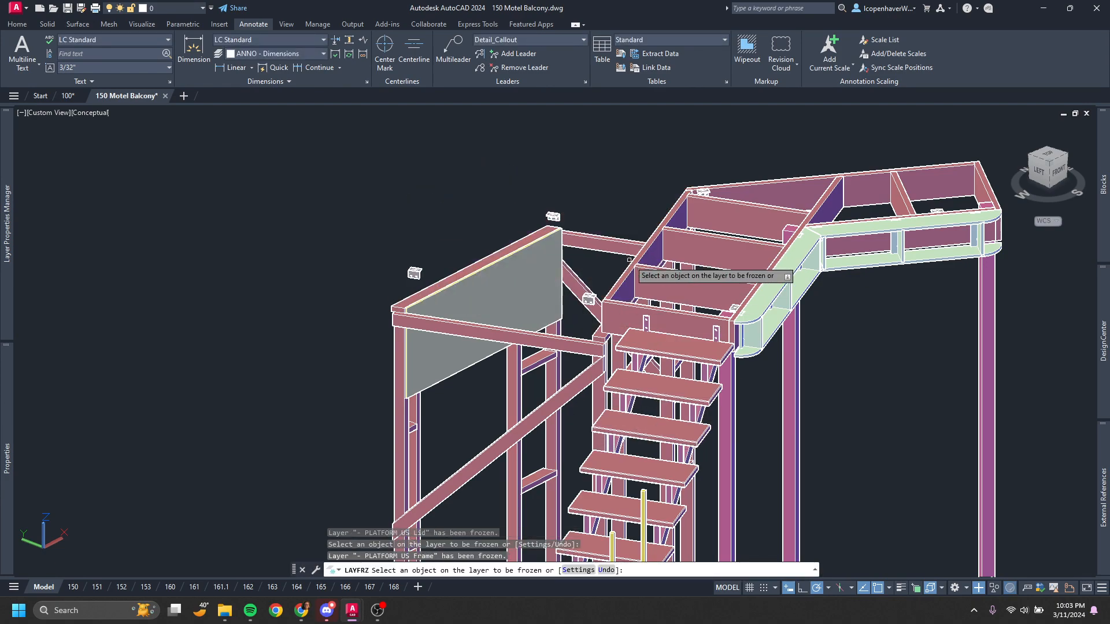
key("Escape")
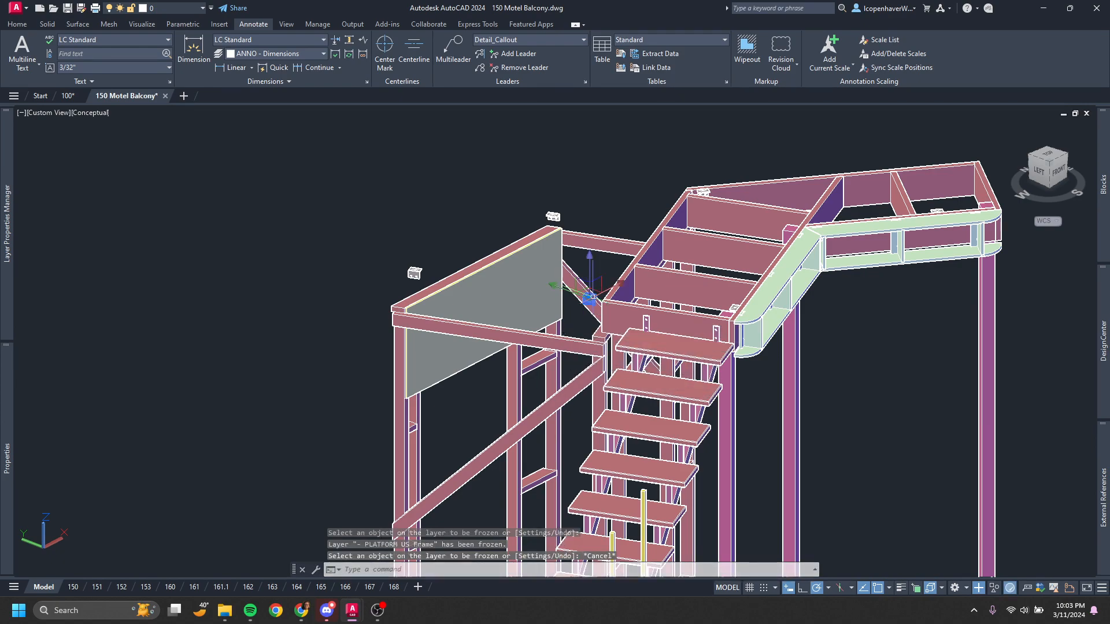
Check the small block left by the stairs and the exposed wall parts under the former upstage platform
key("Escape")
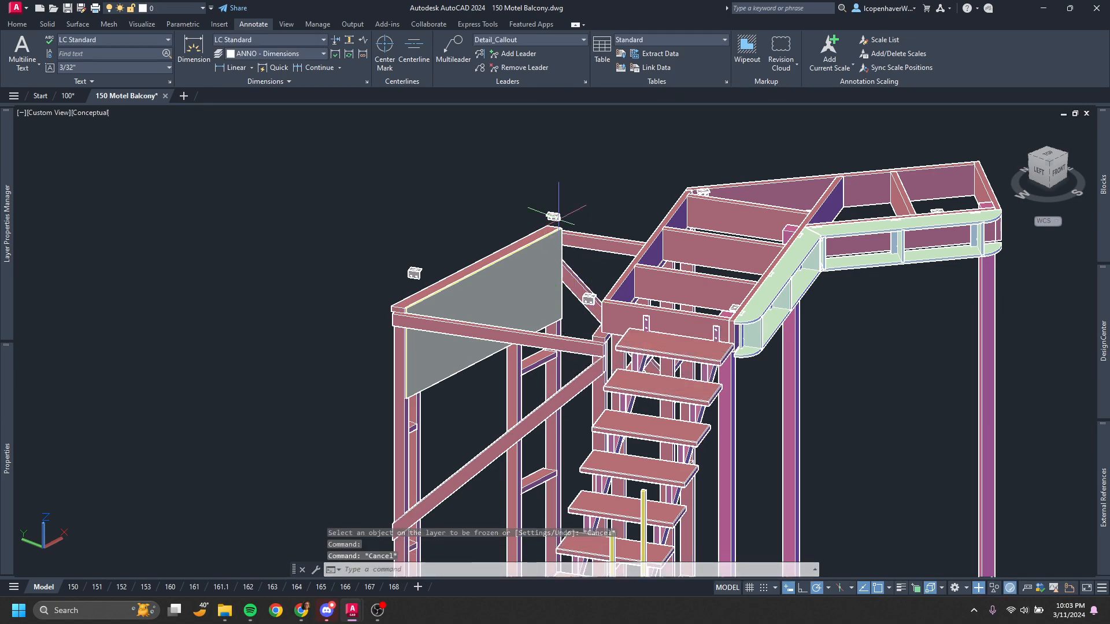
left_click(530, 294)
key("Escape")
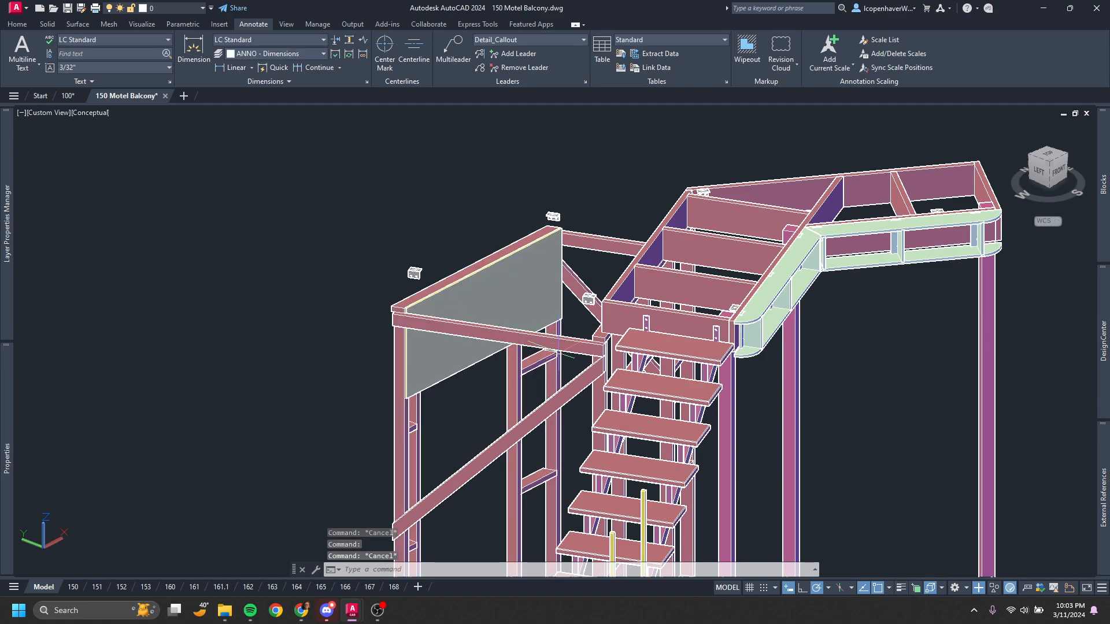
left_click(557, 351)
key("Escape")
Examine the separate groups of balcony parts laid out away from the assembled balcony and stairs
scroll(584, 361, "down", 8)
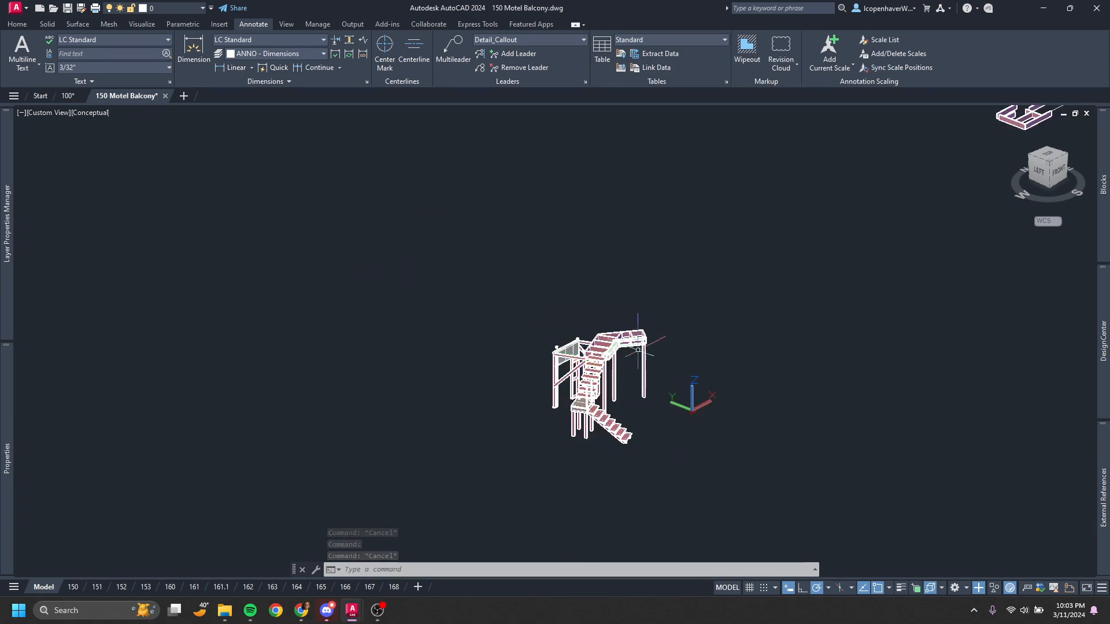
scroll(702, 357, "up", 5)
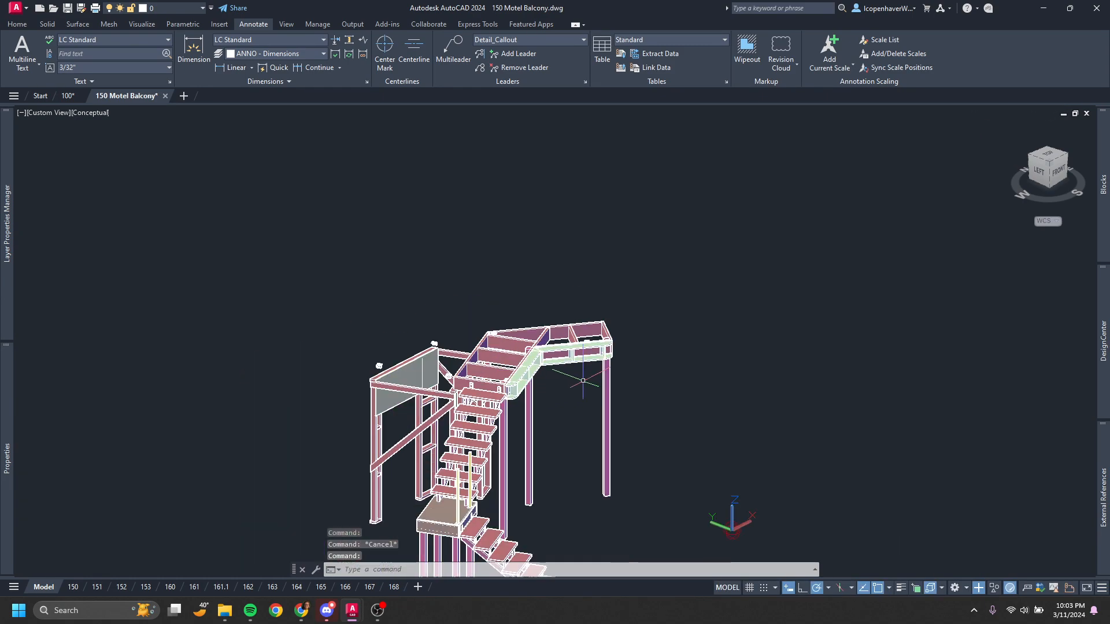
scroll(702, 357, "down", 3)
middle_click_drag(746, 349, 466, 328, "shift")
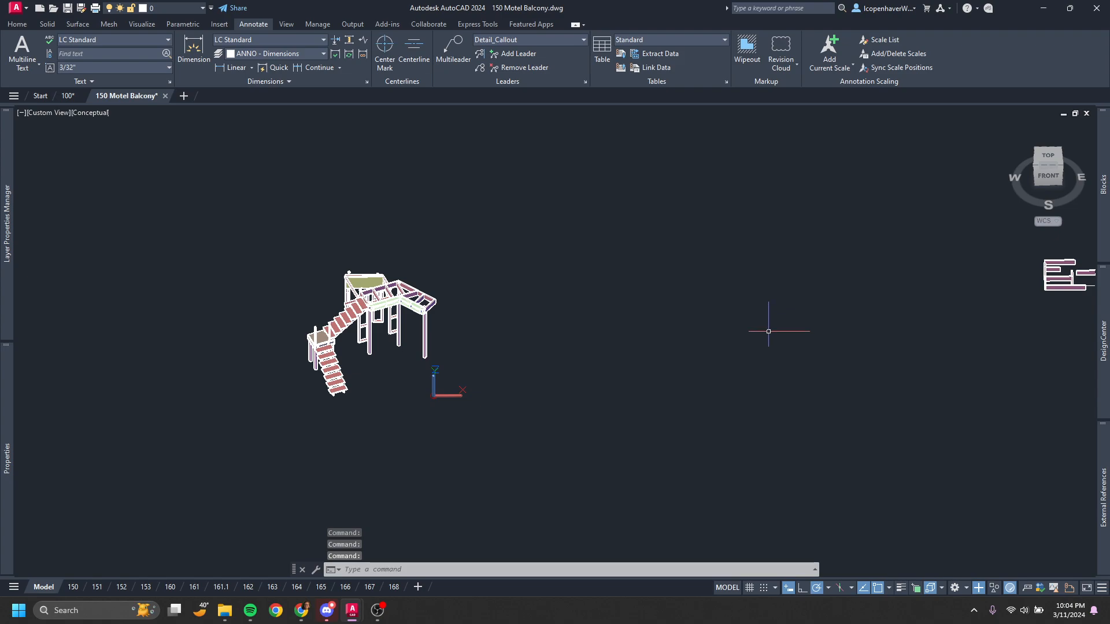
middle_click_drag(768, 325, 660, 223, "shift")
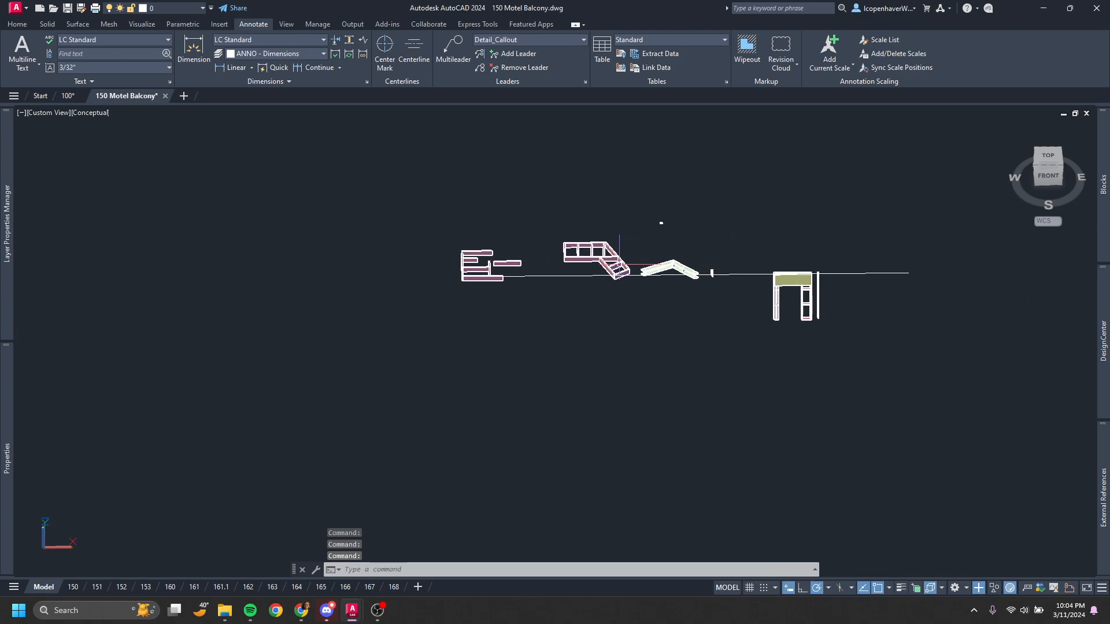
scroll(625, 265, "up", 5)
scroll(312, 280, "down", 6)
scroll(322, 277, "up", 2)
scroll(331, 279, "down", 4)
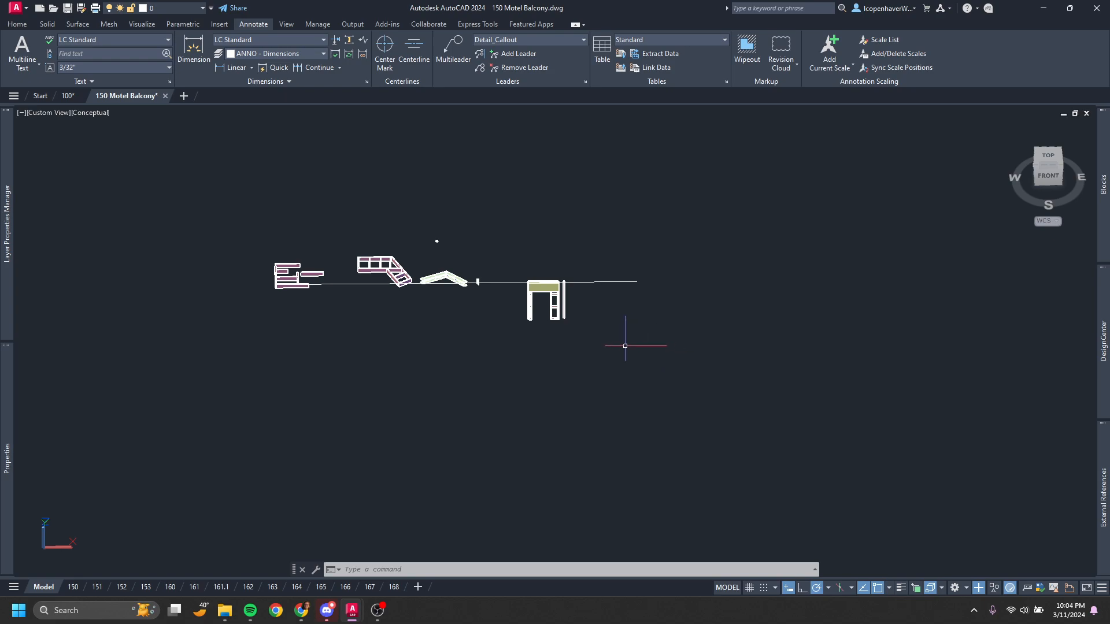
Select a side post of the laid-out stud wall to check its layer and compare the laid-out parts with the assembled balcony
scroll(541, 300, "up", 8)
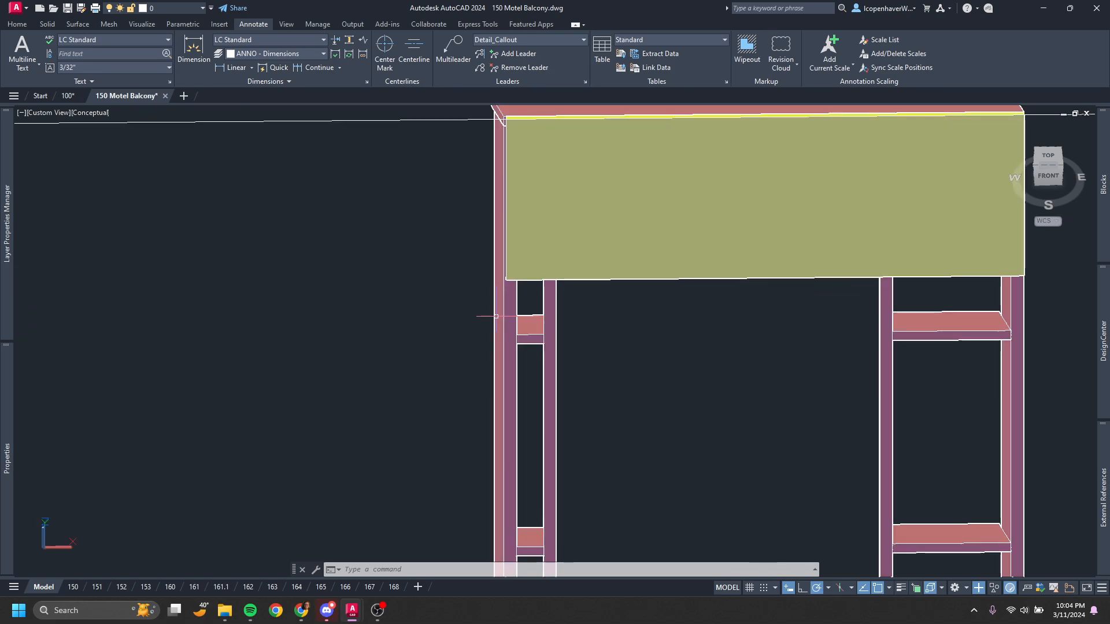
left_click(516, 314)
scroll(517, 323, "down", 5)
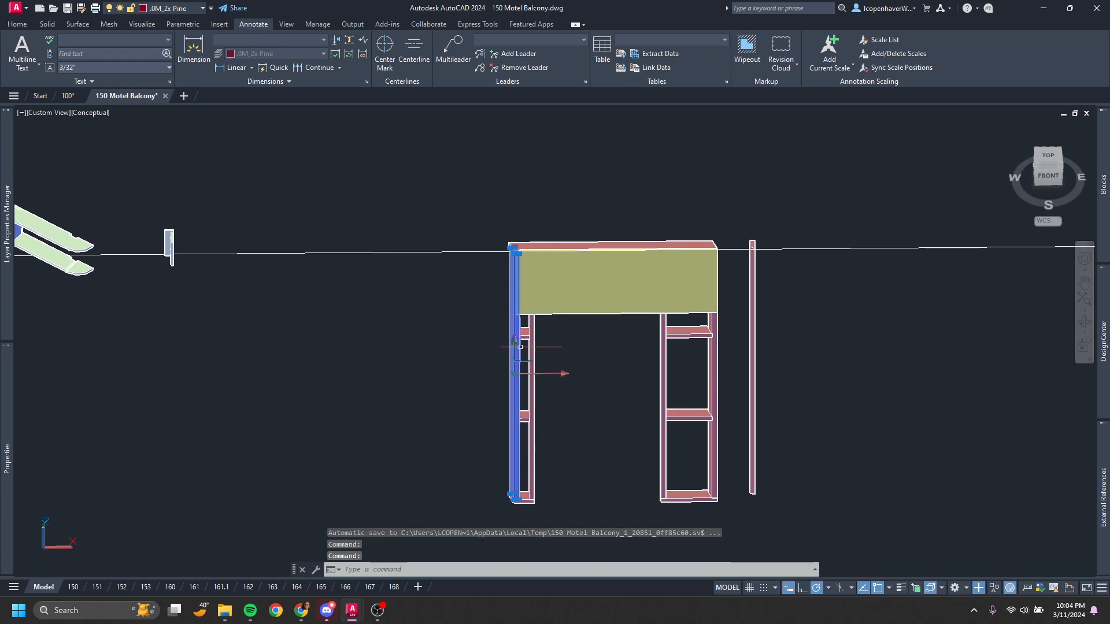
scroll(470, 364, "down", 8)
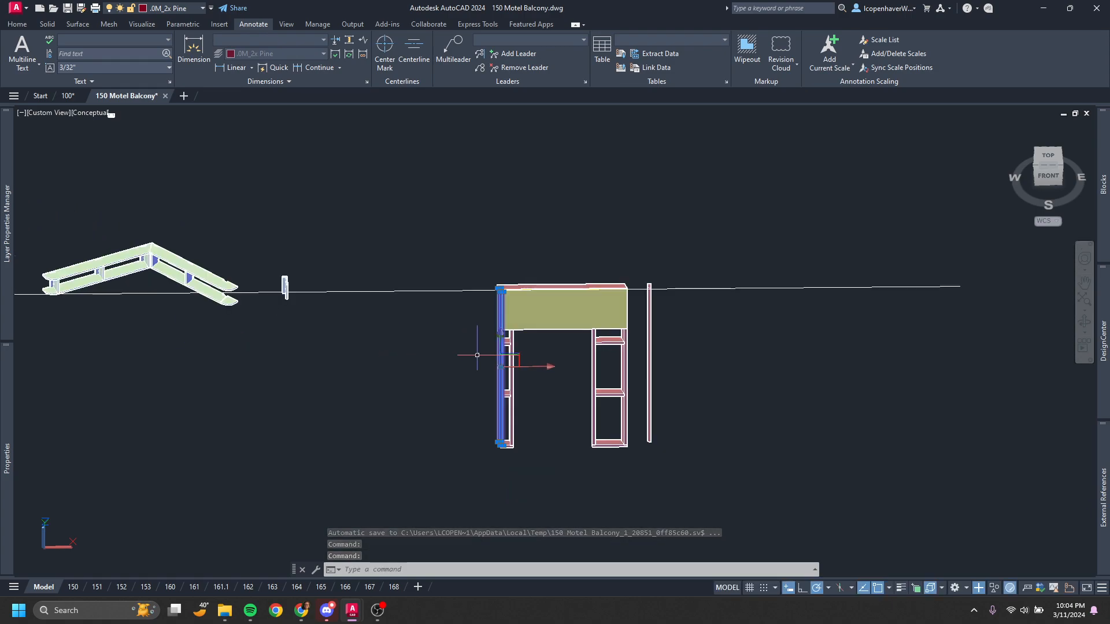
middle_click_drag(471, 365, 862, 317)
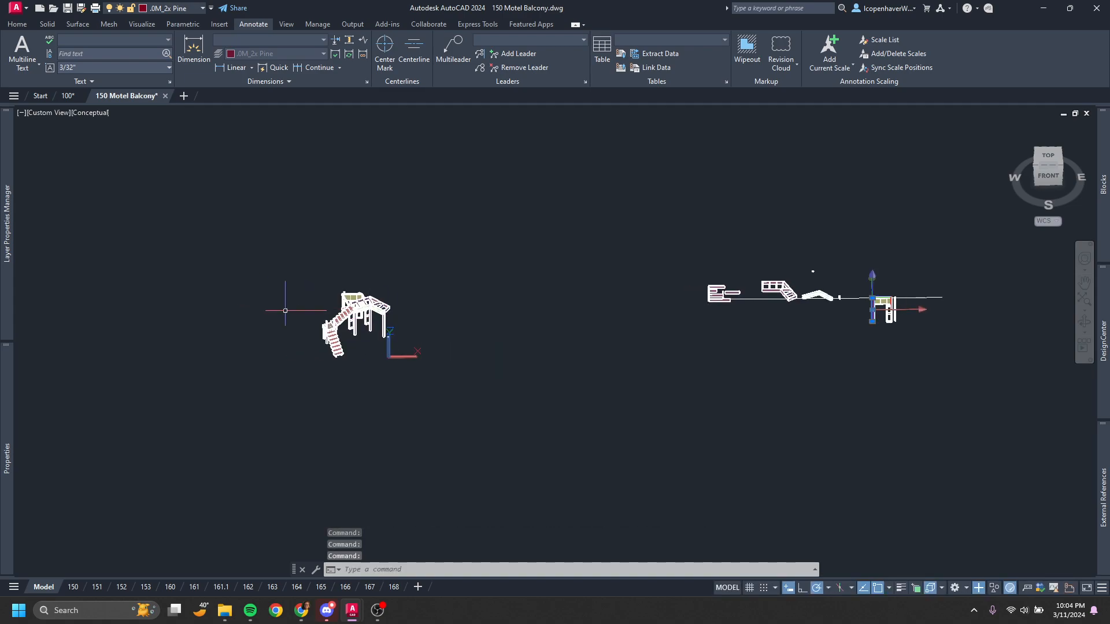
middle_click_drag(614, 317, 468, 323)
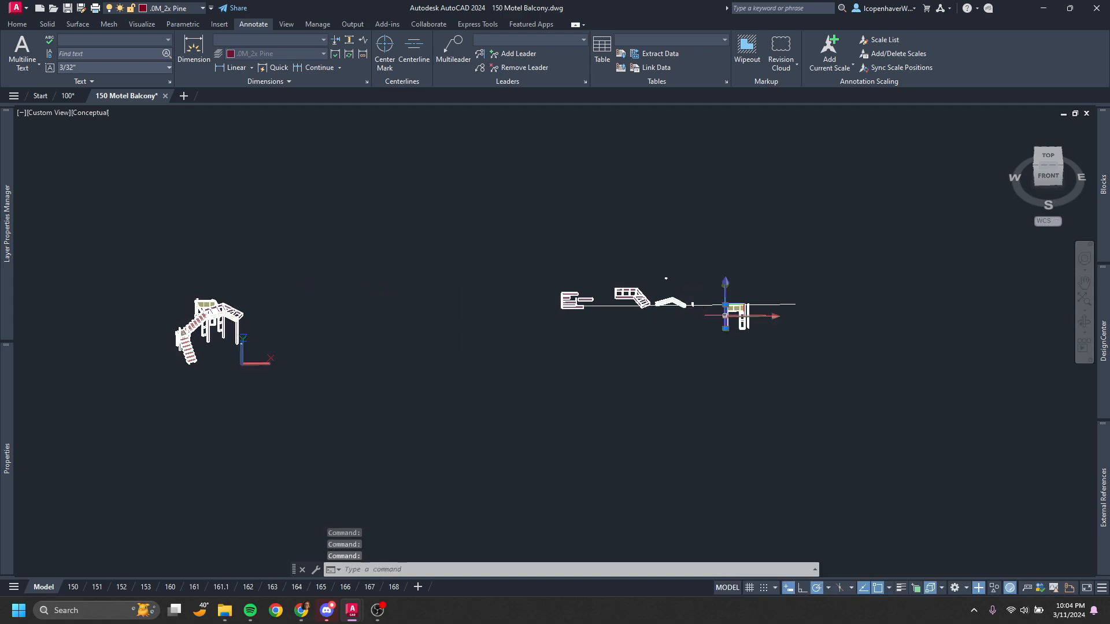
scroll(730, 294, "up", 8)
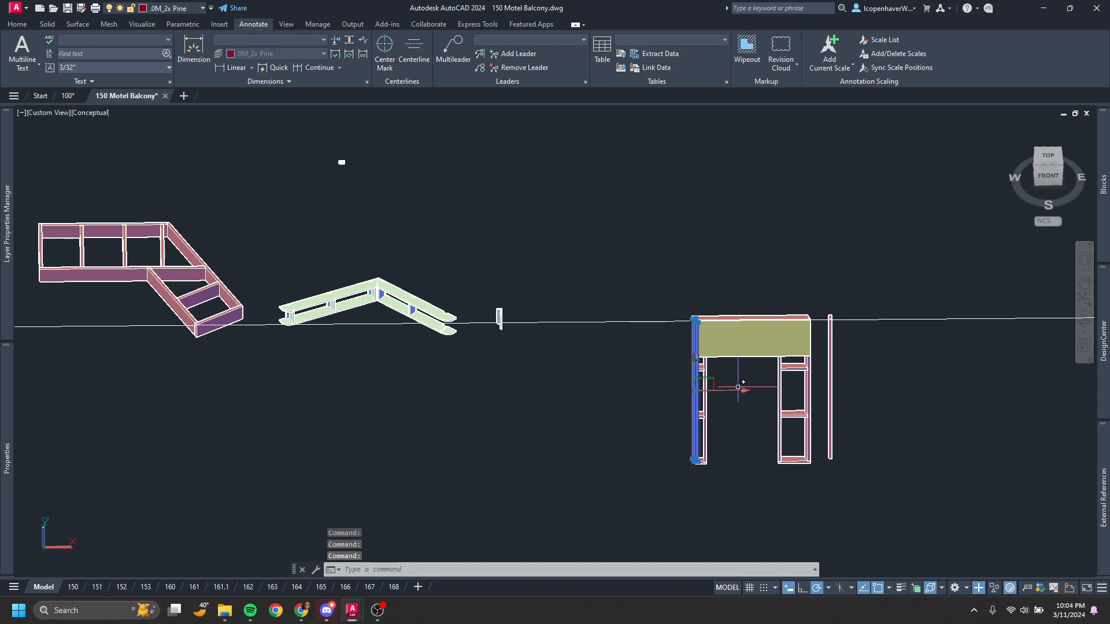
scroll(380, 420, "down", 4)
middle_click_drag(380, 420, 799, 375)
scroll(296, 368, "down", 2)
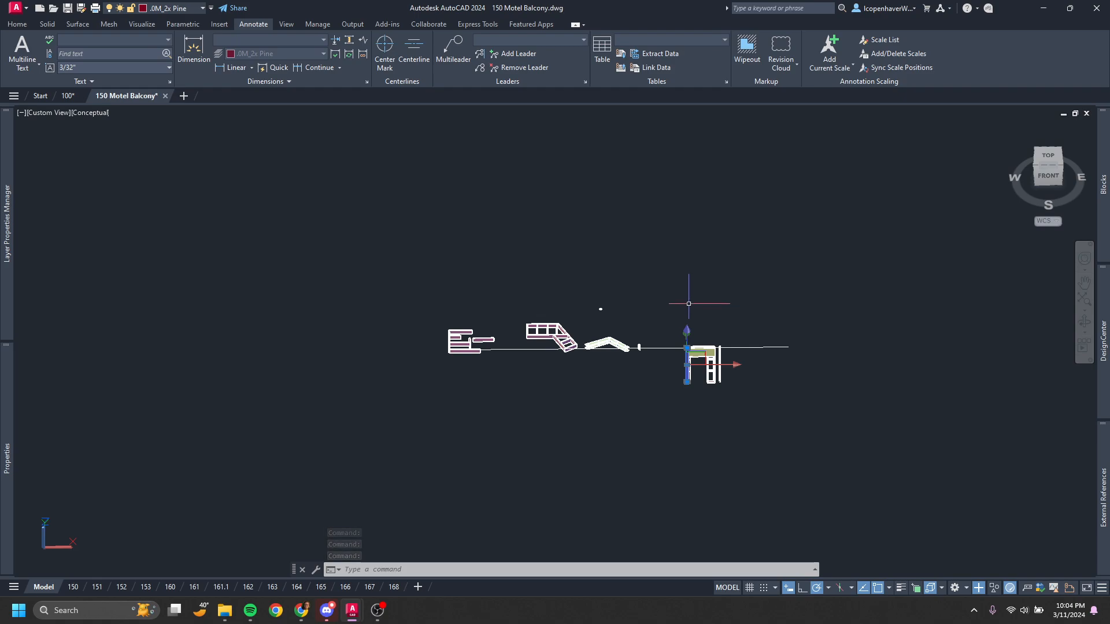
key("Escape")
View the laid-out parts alongside the assembled balcony, and open layout 161 to examine its part drawings
scroll(687, 304, "up", 6)
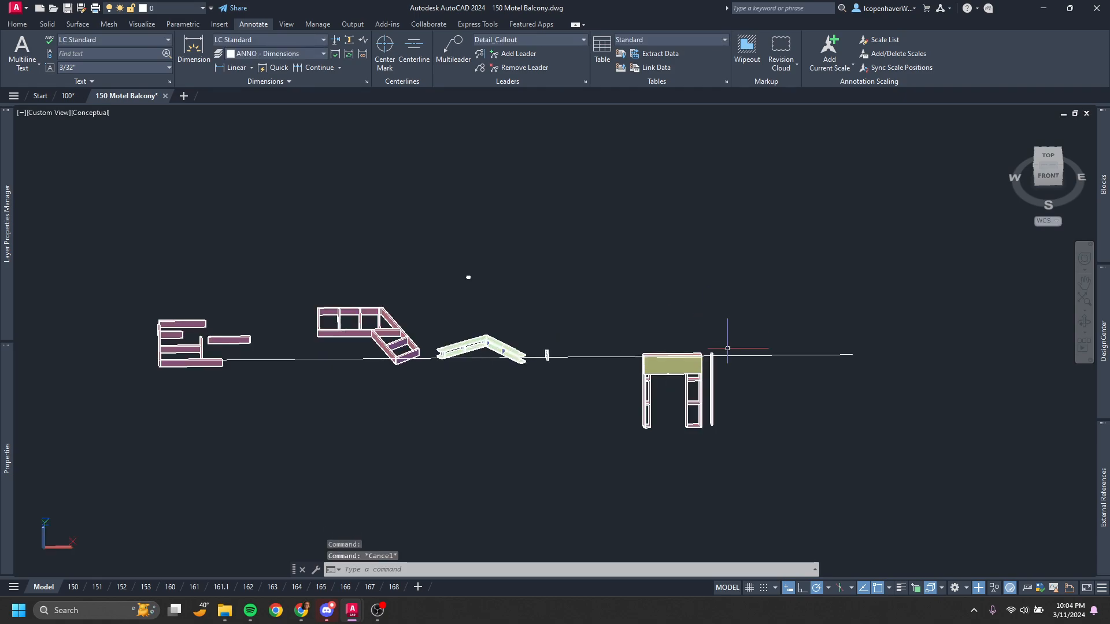
scroll(714, 366, "down", 6)
middle_click_drag(318, 404, 815, 367)
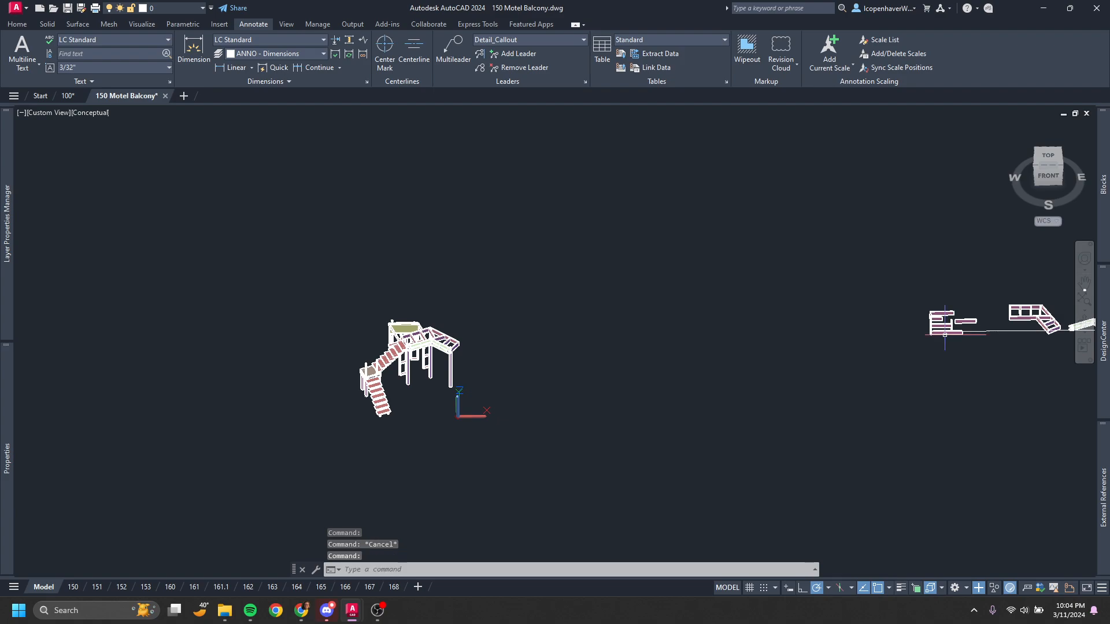
middle_click_drag(729, 383, 549, 382)
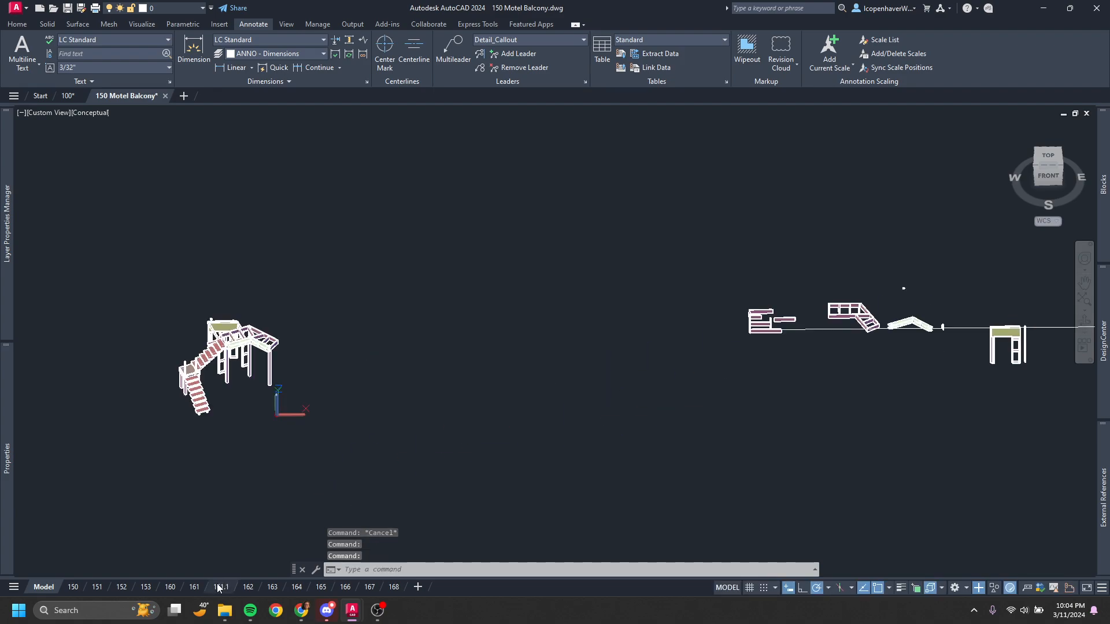
left_click(194, 587)
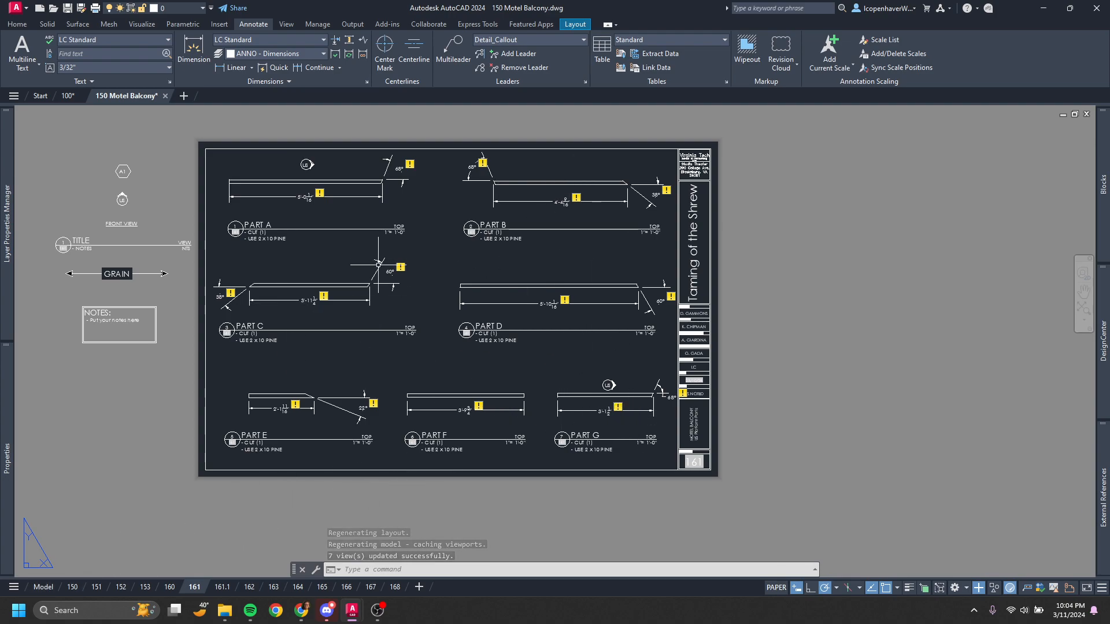
Return to model space and examine the separated frame members laid out away from the balcony
left_click(44, 587)
scroll(565, 342, "up", 3)
scroll(574, 441, "up", 3)
scroll(574, 441, "down", 3)
left_click(401, 279)
left_click(577, 421)
key("Escape")
Compare the laid-out platform frame with its separated members, and open layout 164 to examine its part drawings
scroll(758, 335, "up", 3)
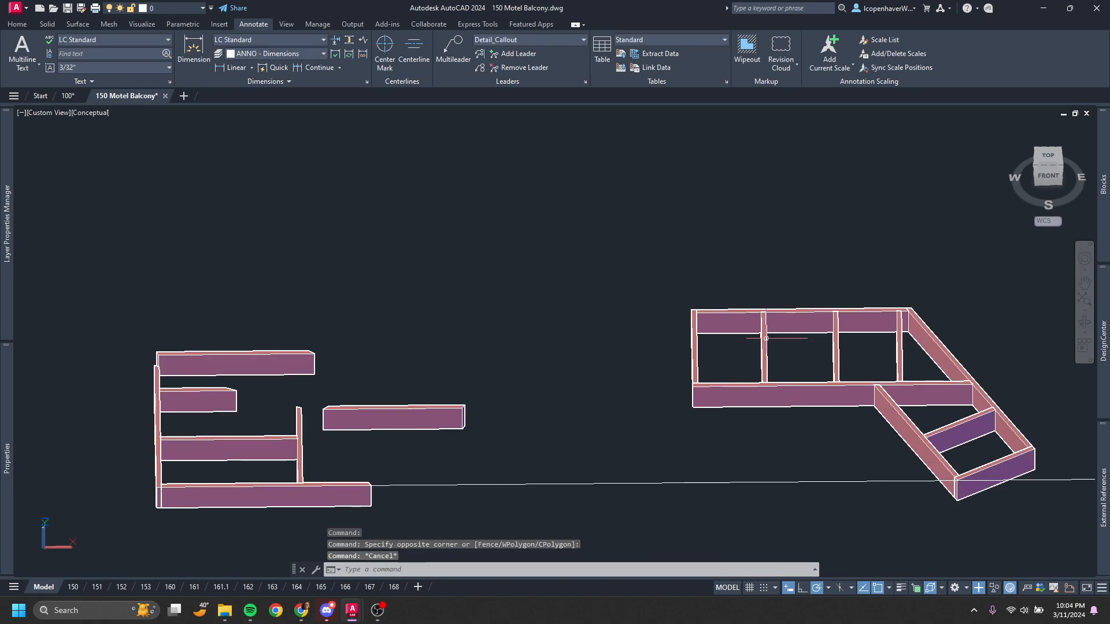
left_click(763, 339)
left_click(372, 403)
key("Escape")
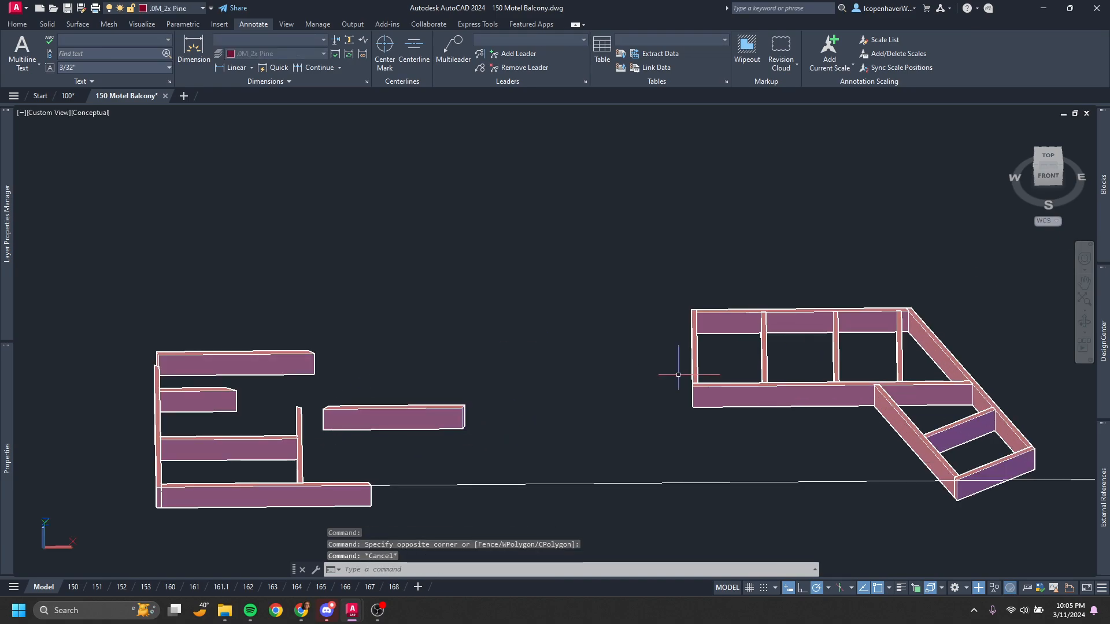
scroll(766, 334, "up", 3)
left_click(772, 326)
key("Escape")
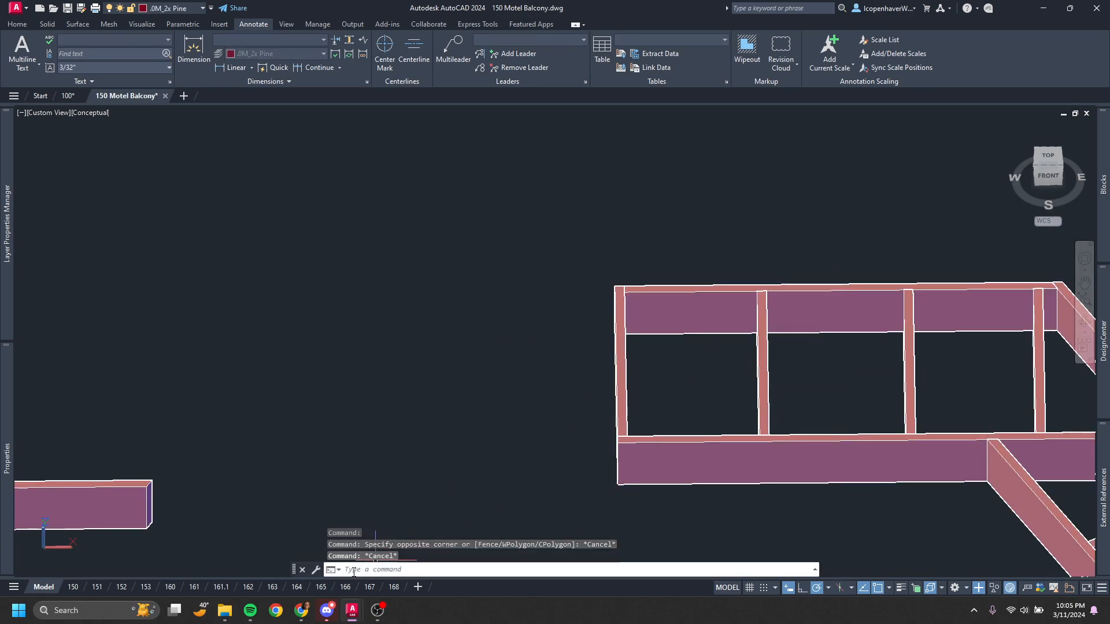
left_click(295, 587)
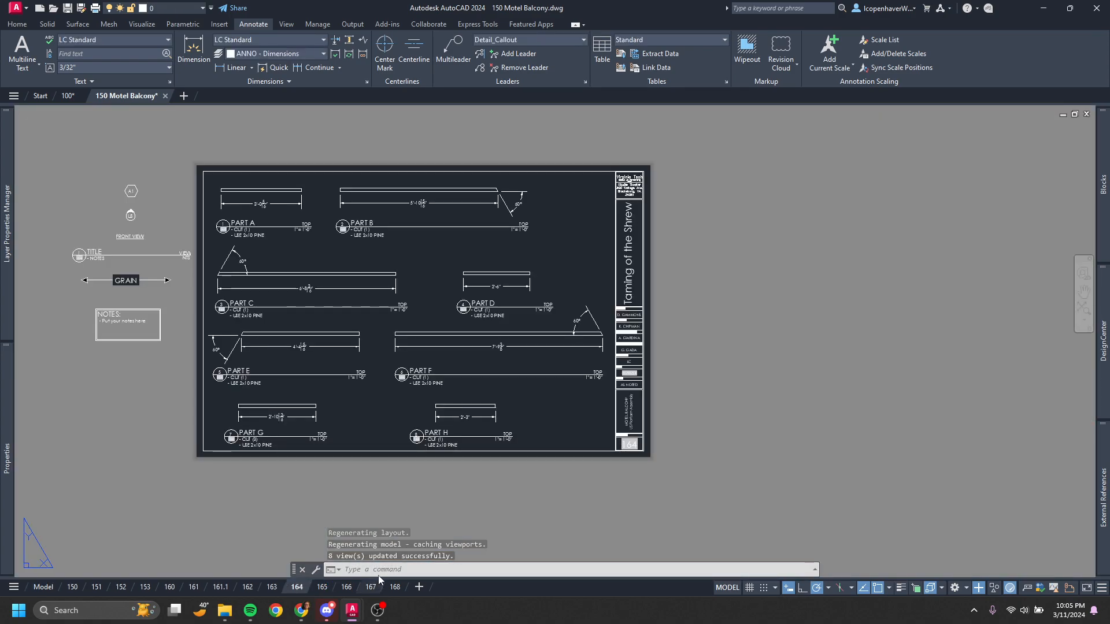
Return to the assembled balcony in model space and thaw the - PLATFORM DS Lid layer
left_click(43, 587)
scroll(785, 398, "down", 3)
middle_click_drag(786, 398, 972, 340)
scroll(530, 392, "down", 3)
scroll(531, 392, "down", 3)
scroll(474, 367, "up", 4)
scroll(474, 367, "up", 2)
middle_click_drag(416, 313, 359, 342, "shift")
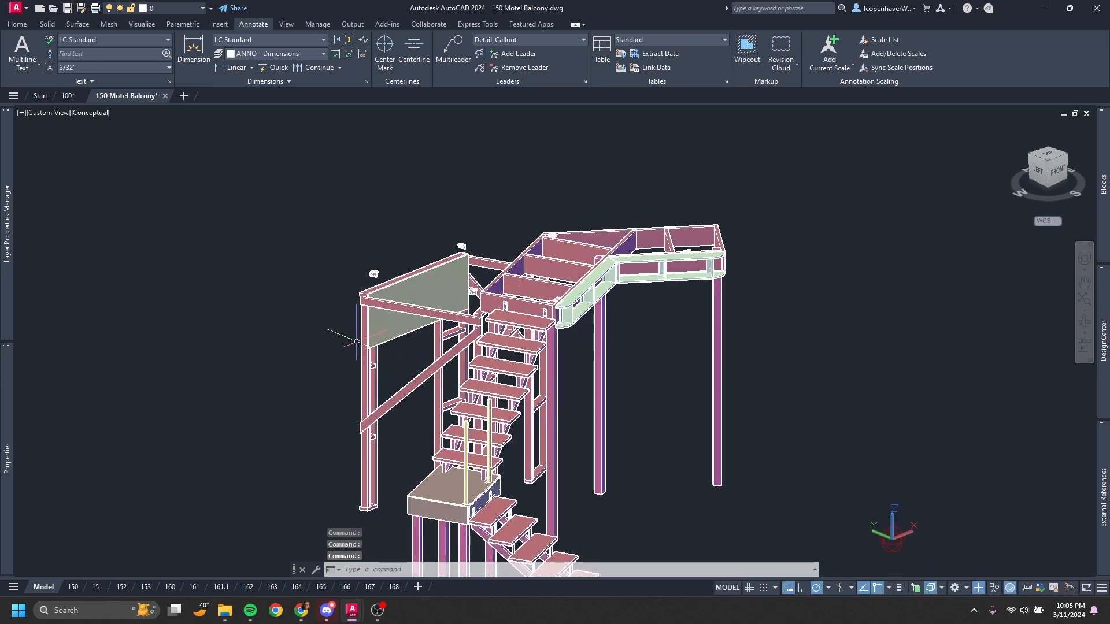
mouse_move(3, 281)
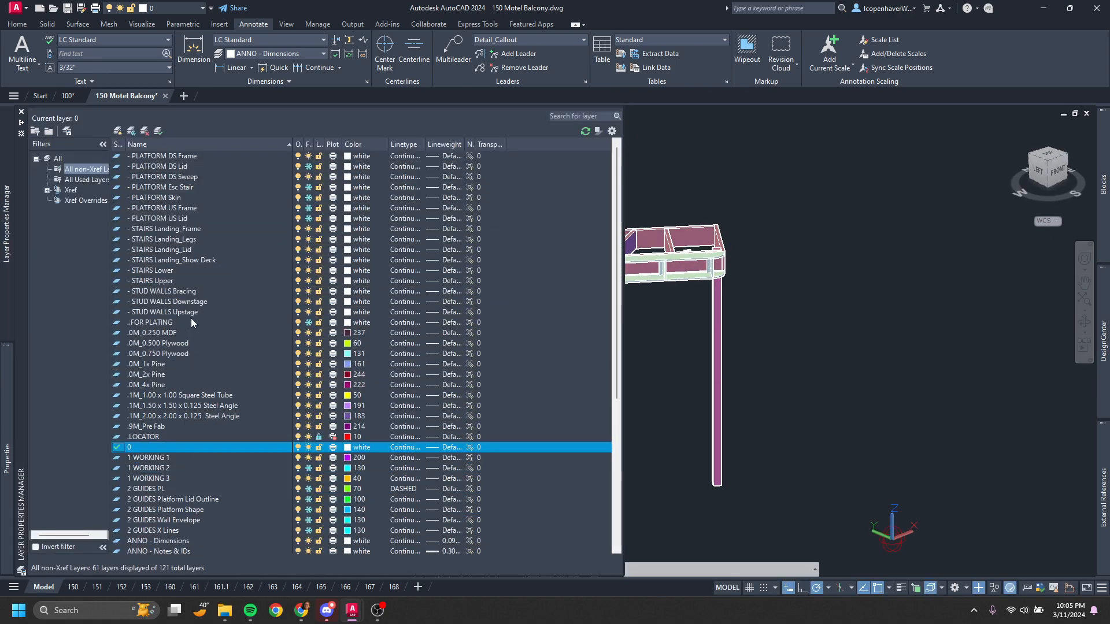
left_click(193, 186)
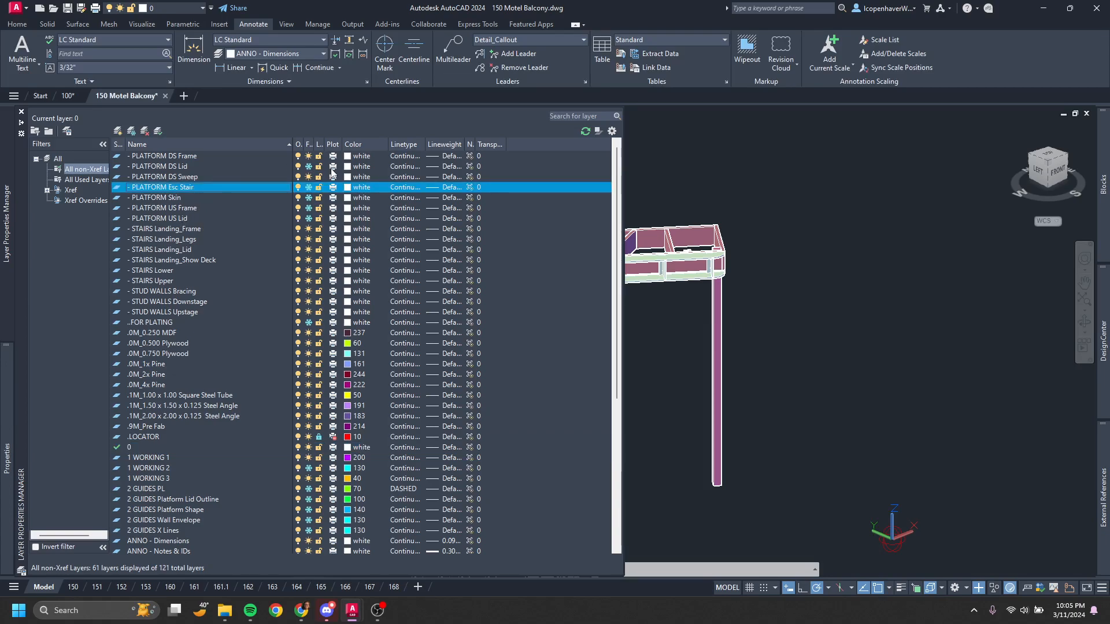
left_click(308, 167)
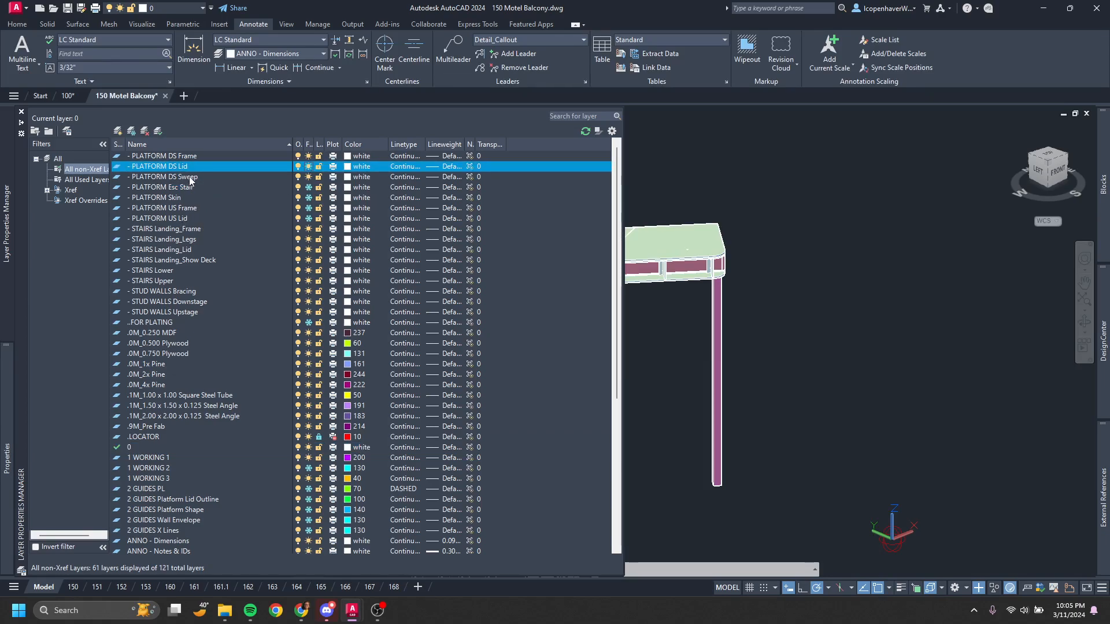
Thaw the - PLATFORM Esc Stair, - PLATFORM Skin, - PLATFORM US Frame and - PLATFORM US Lid layers together
left_click(201, 188)
left_click(213, 217, "shift")
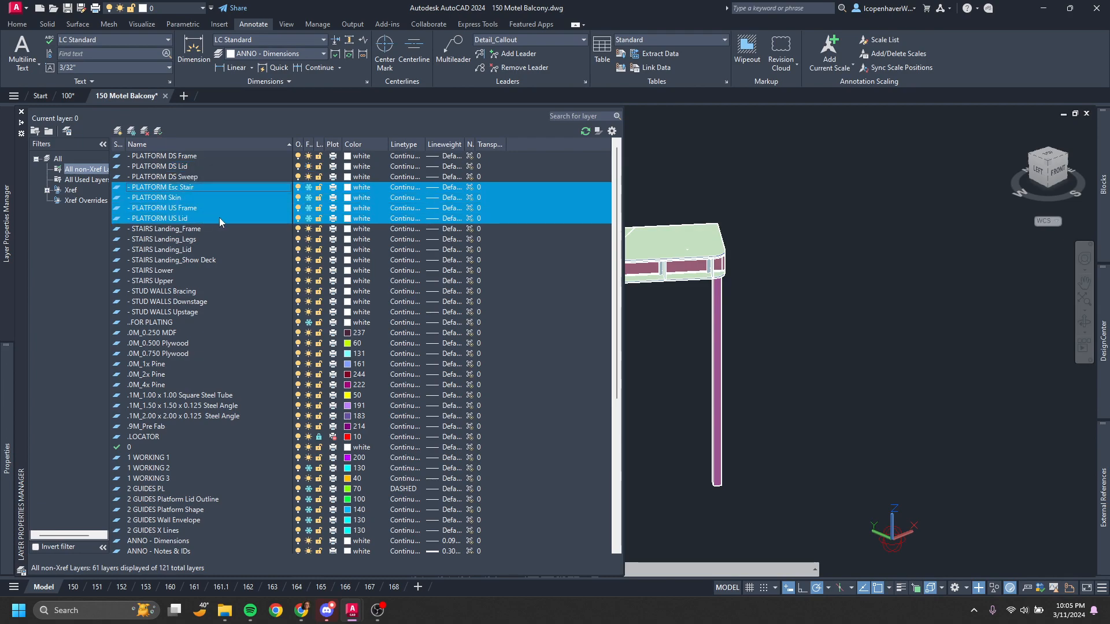
left_click(308, 188)
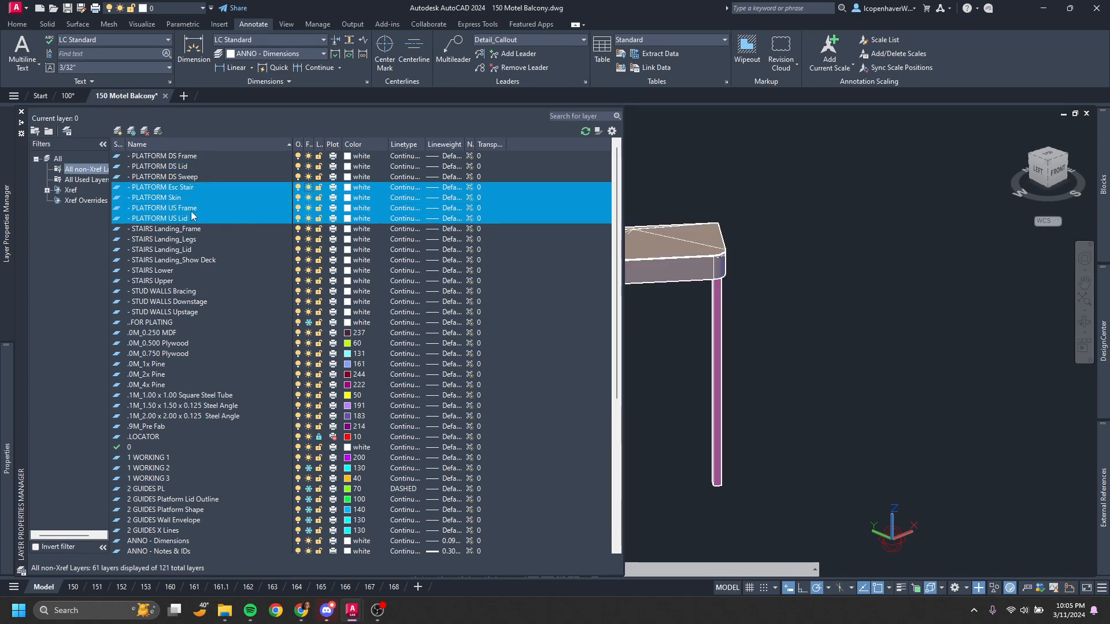
left_click(211, 208)
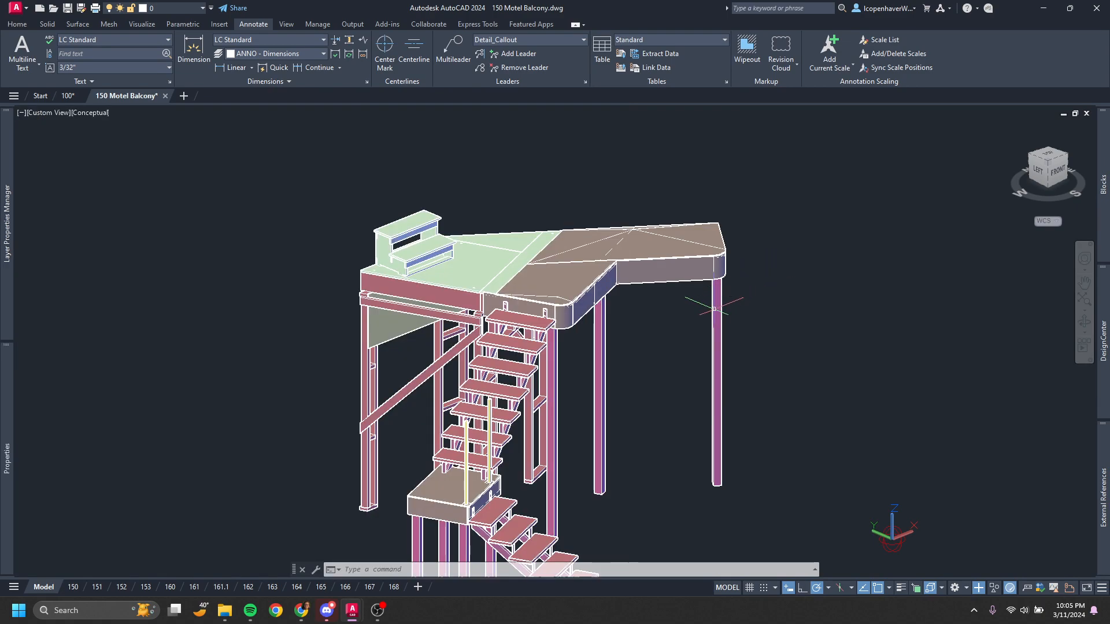
Select the two outer posts supporting the downstage platform to point them out, and clear the selection
left_click(714, 310)
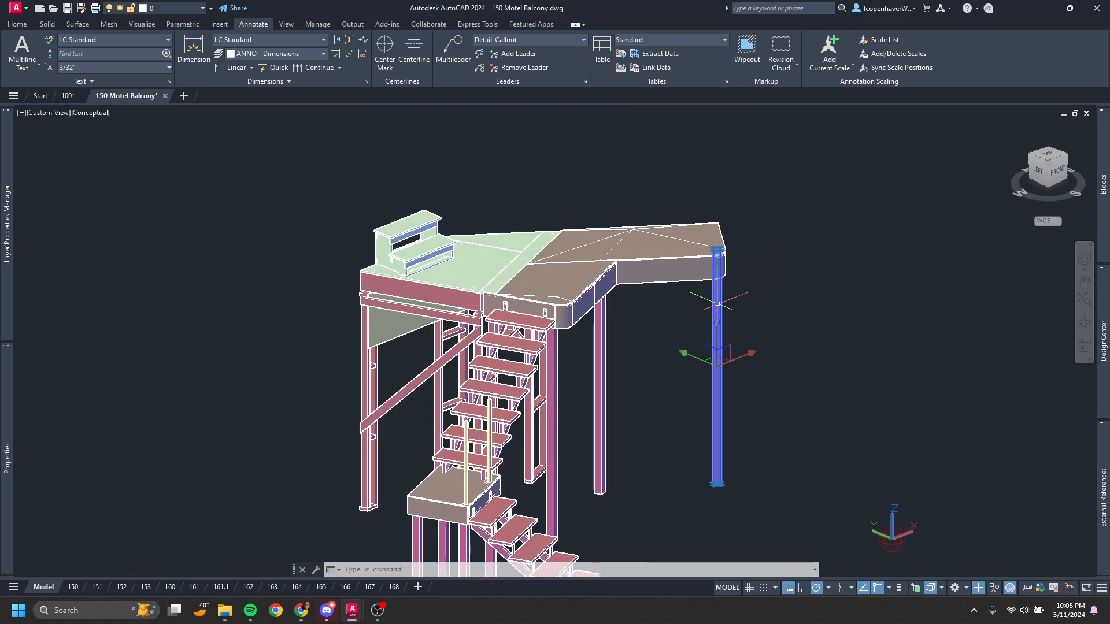
left_click(601, 326)
key("Escape")
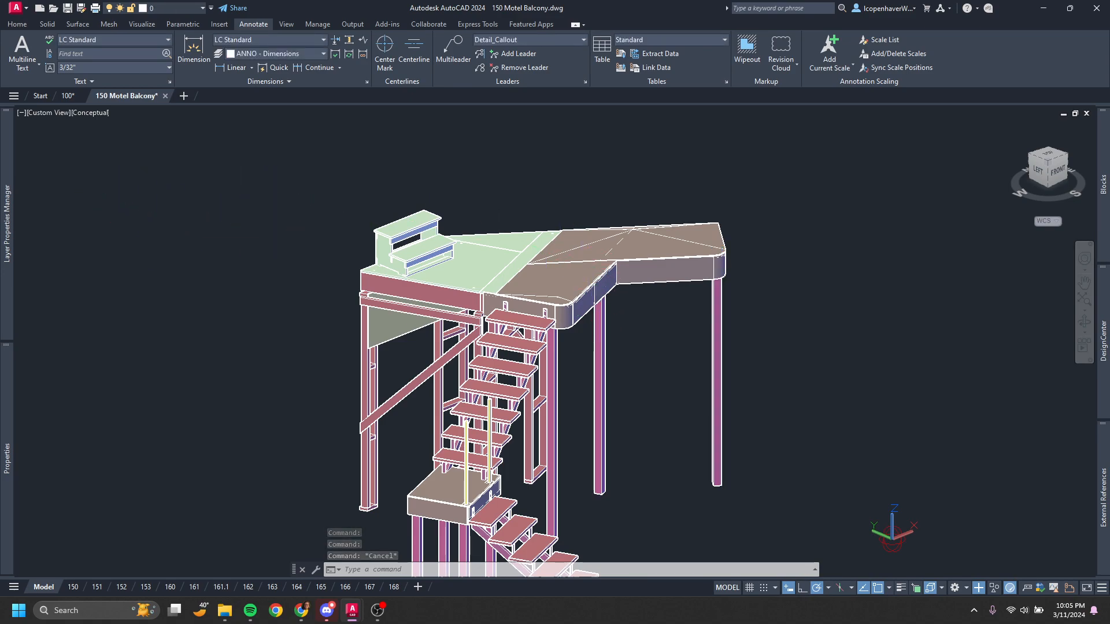
Freeze the .0M_0.250 MDF material layer to hide the skin on the platform and stair landing
middle_click_drag(272, 237, 530, 225)
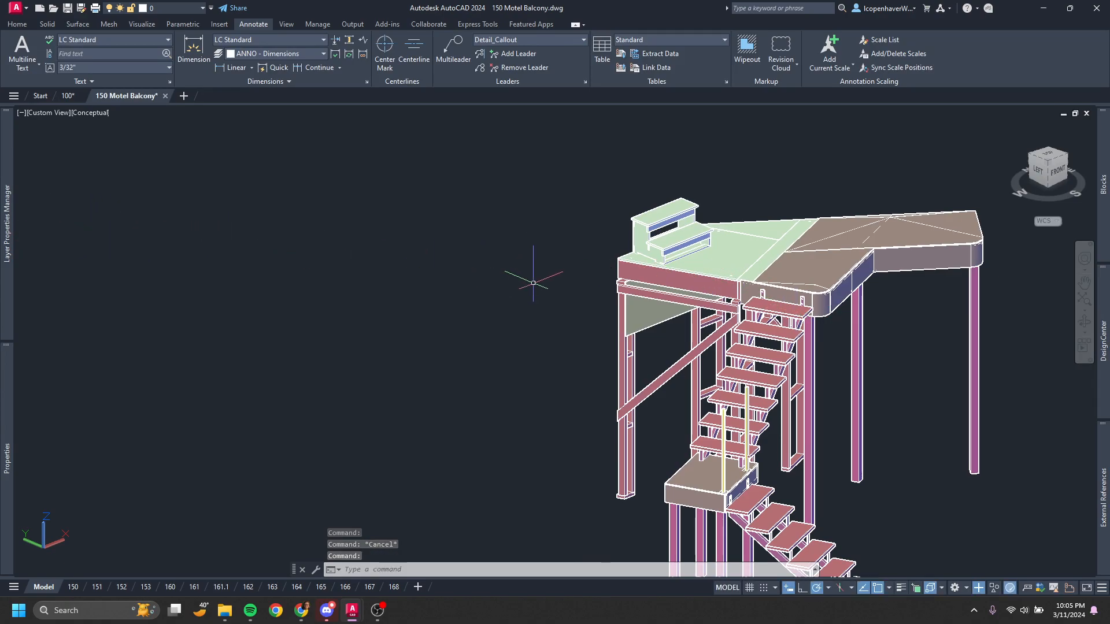
scroll(692, 286, "up", 1)
middle_click_drag(693, 287, 670, 282, "shift")
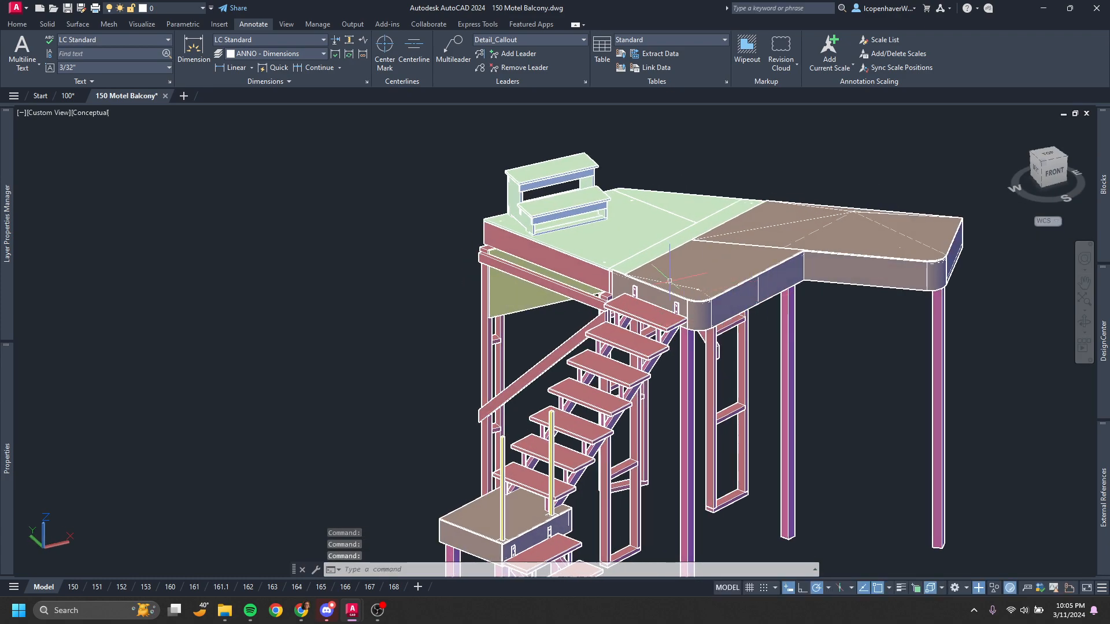
mouse_move(7, 249)
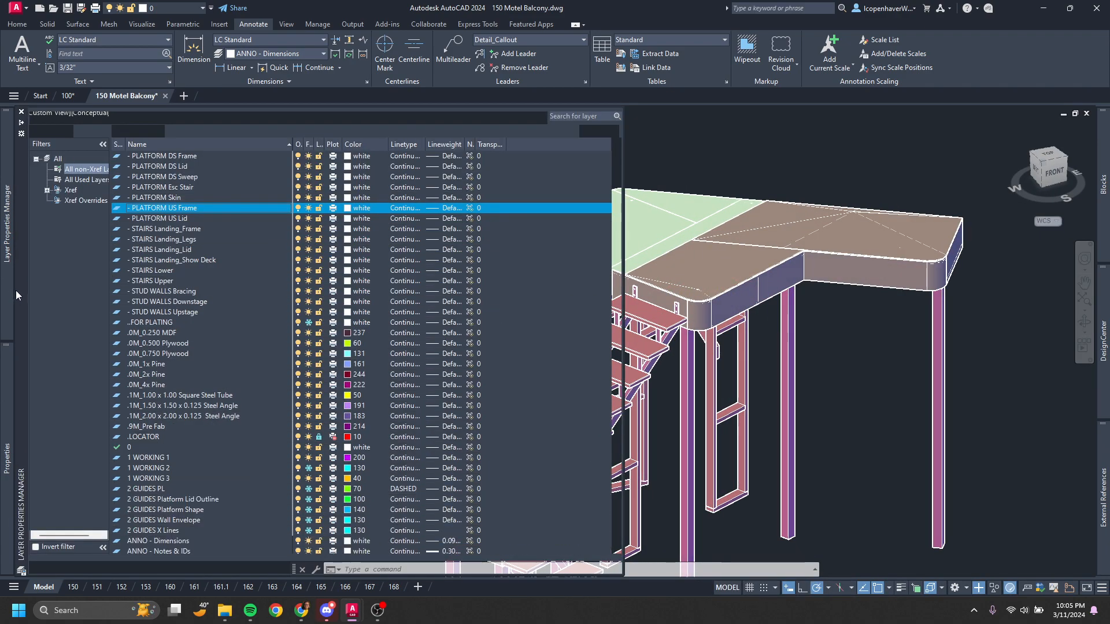
left_click(198, 334)
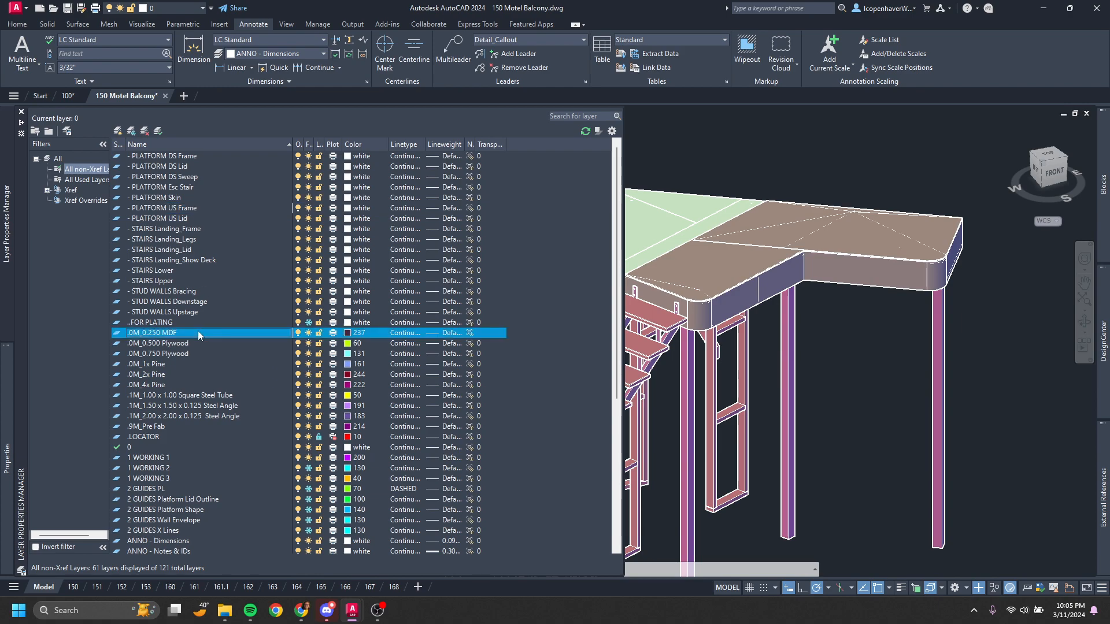
left_click(309, 333)
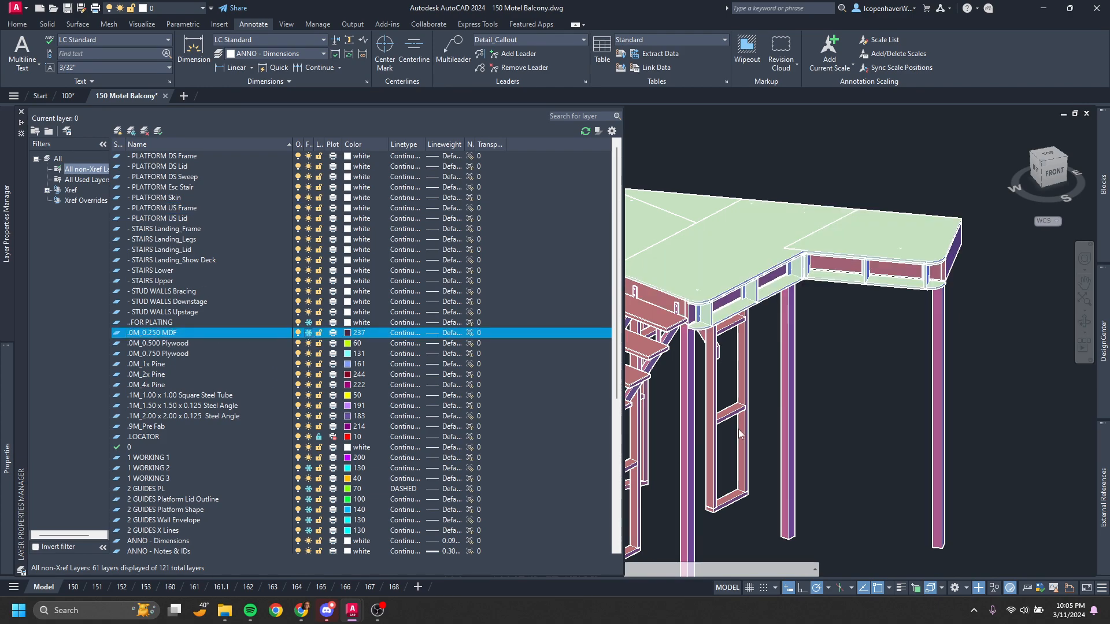
Freeze the .0M_0.750 Plywood material layer to expose the framing of the platforms and stair landing
scroll(685, 297, "up", 3)
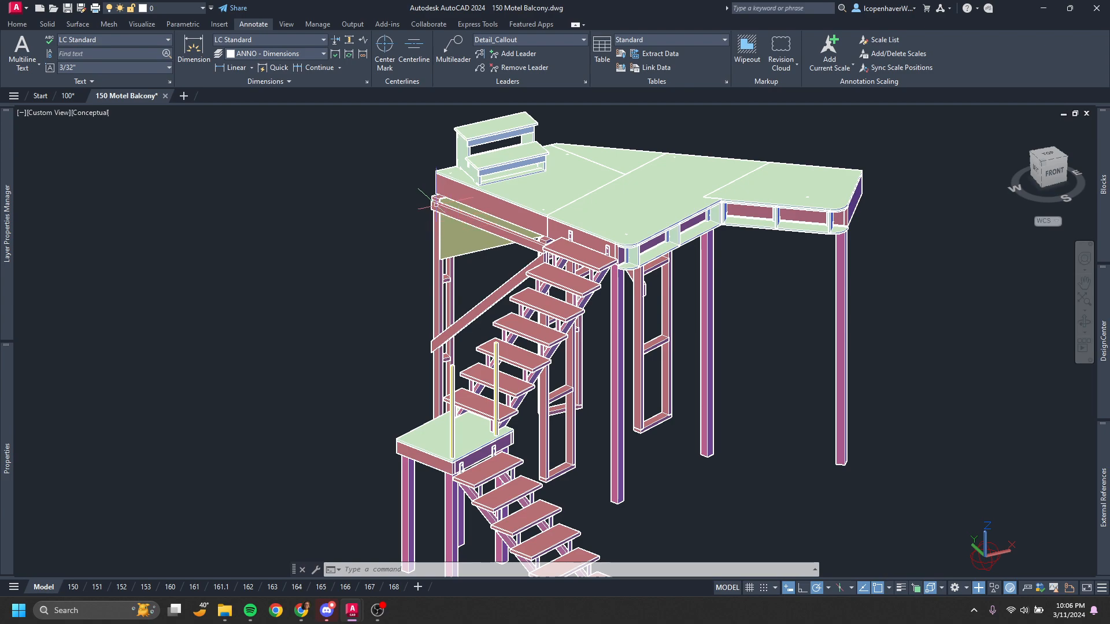
middle_click_drag(631, 339, 598, 257)
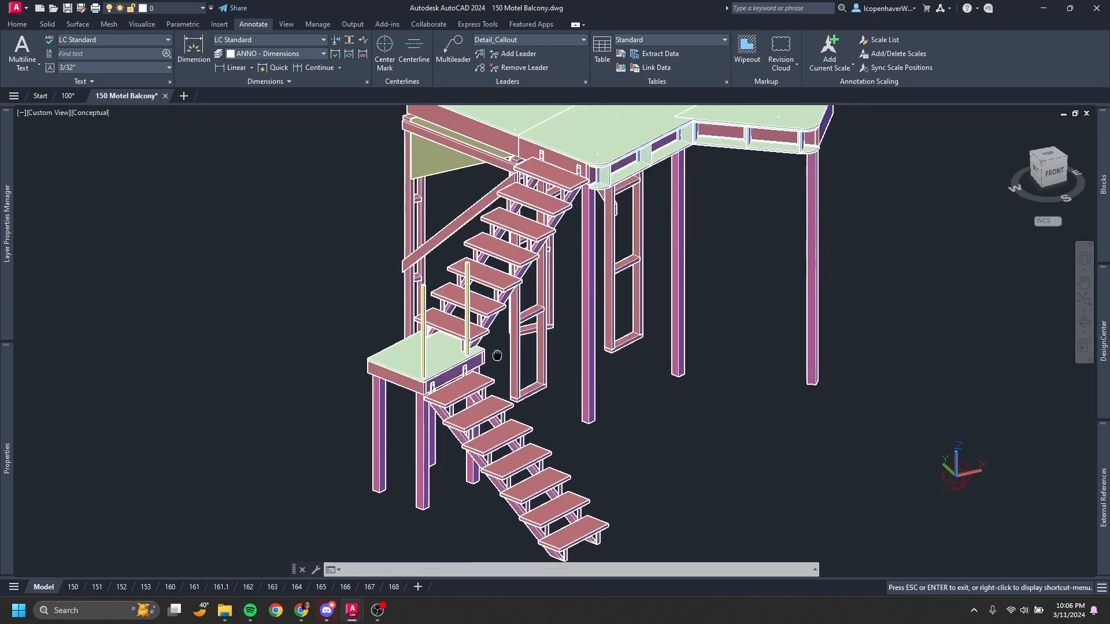
middle_click_drag(365, 315, 379, 391)
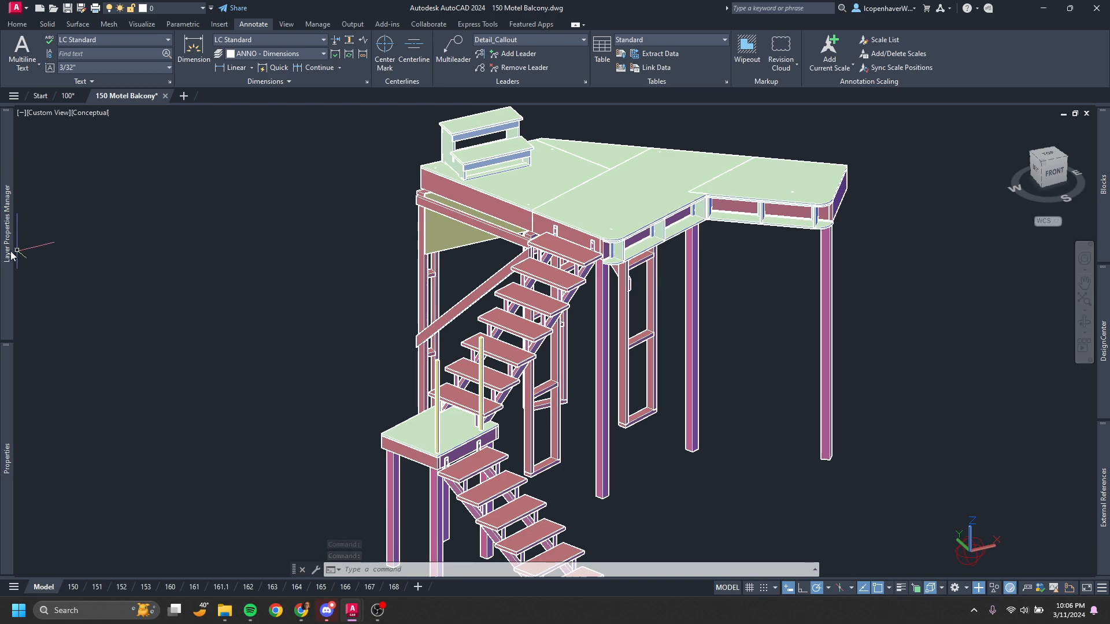
mouse_move(7, 243)
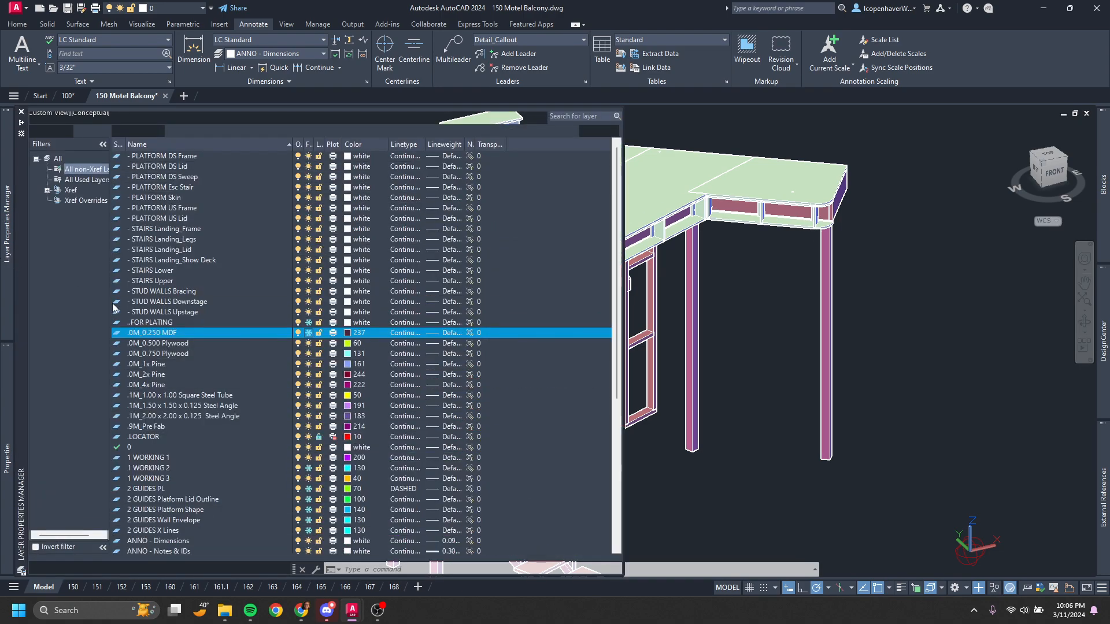
left_click(197, 354)
left_click(308, 353)
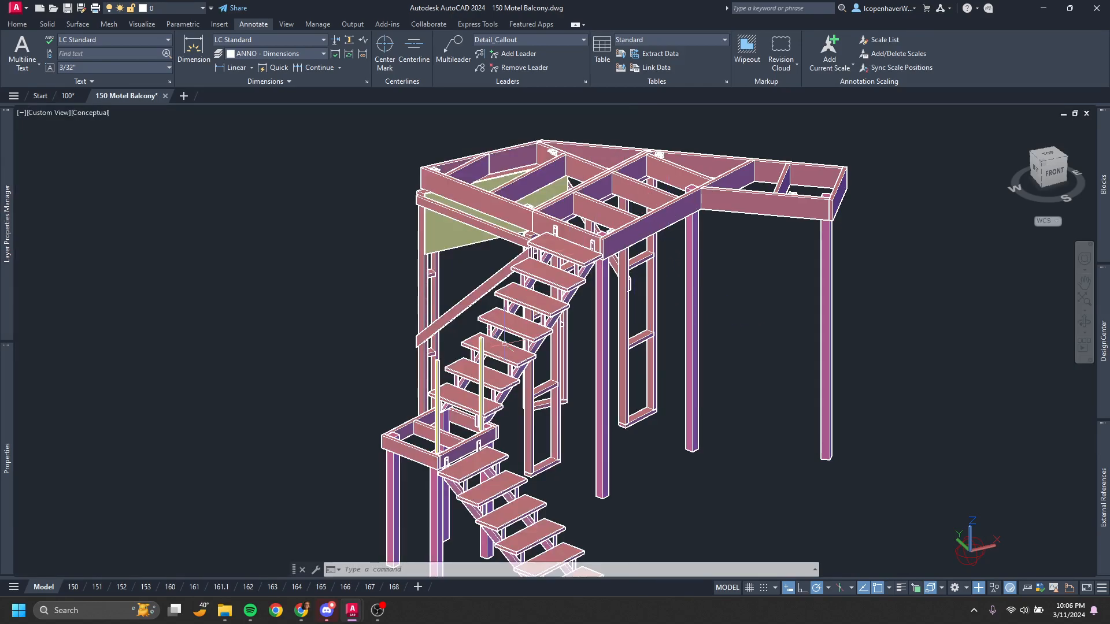
middle_click_drag(534, 458, 510, 400)
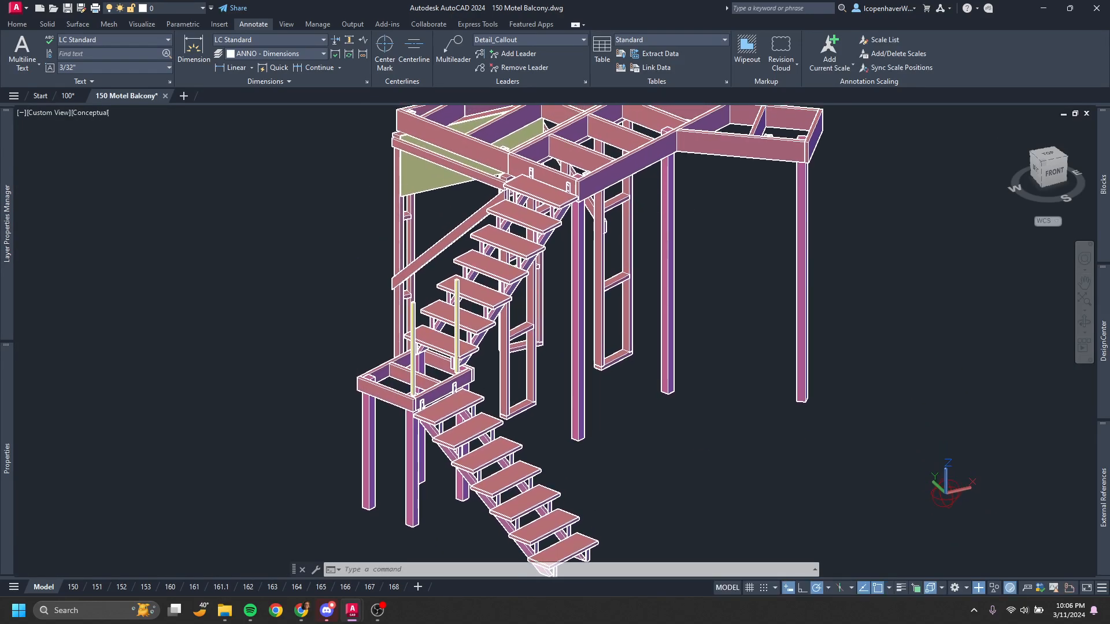
Thaw the .0M_0.750 Plywood and .0M_0.250 MDF material layers to restore the platform lids and skin
middle_click_drag(661, 216, 642, 370)
scroll(642, 369, "up", 1)
scroll(639, 372, "down", 5)
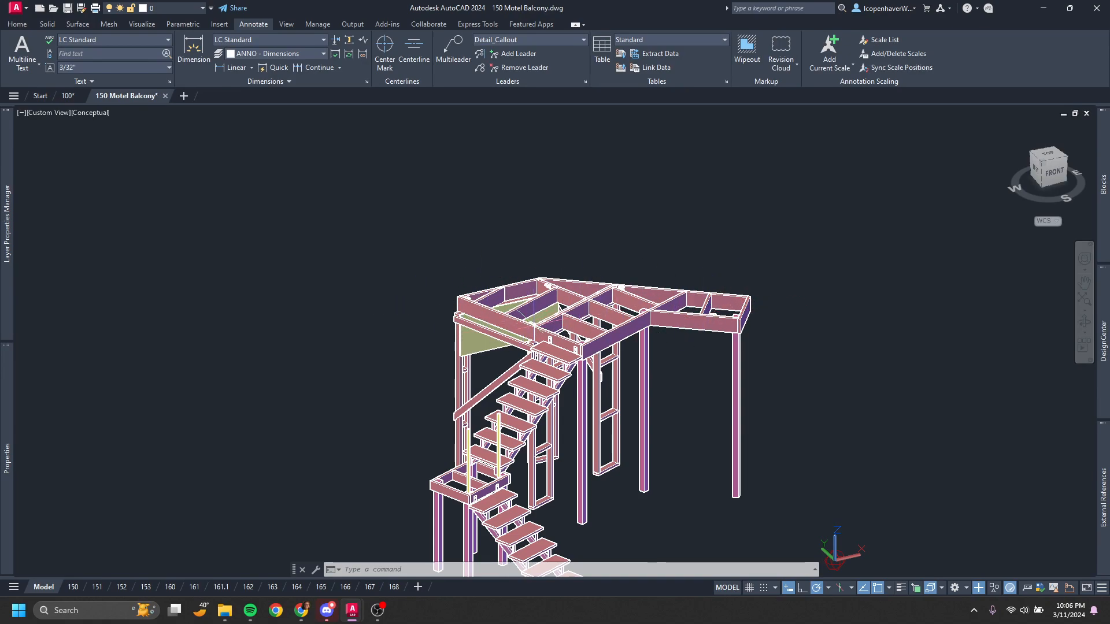
mouse_move(2, 288)
left_click(264, 360)
left_click(308, 353)
left_click(308, 322)
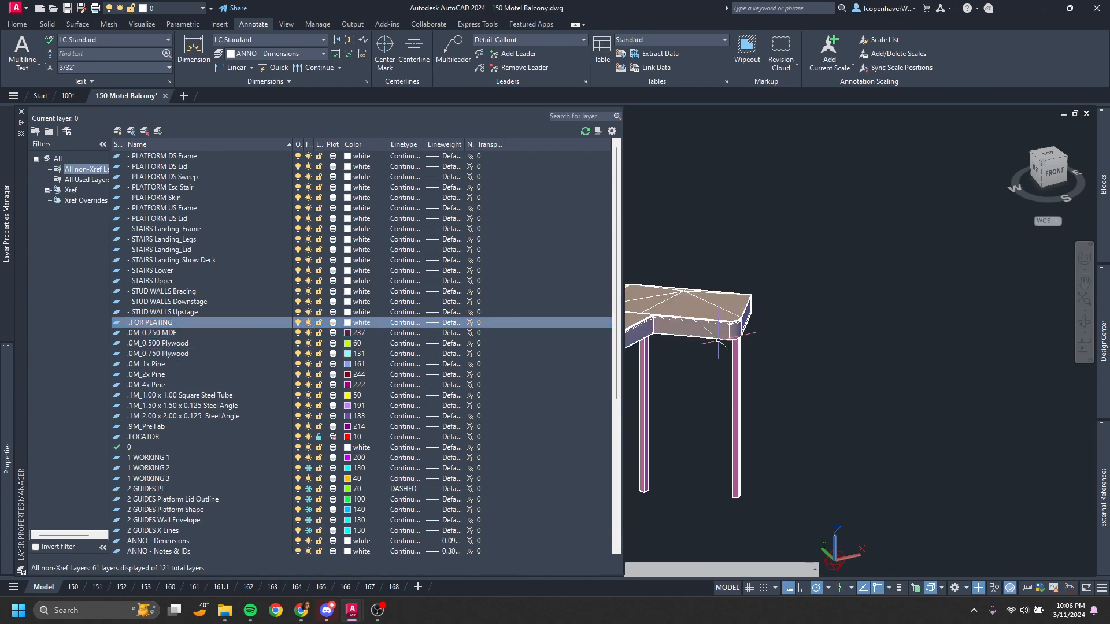
Start the LAYFRZ command and set its block selection nesting level to Block
type("f")
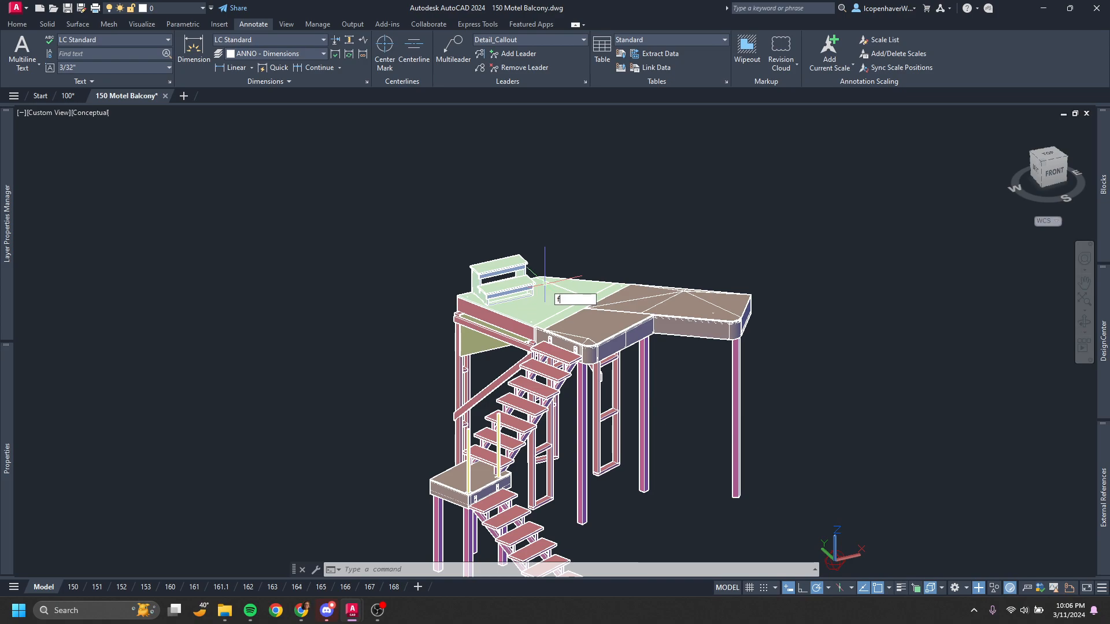
type("roz")
key("Return")
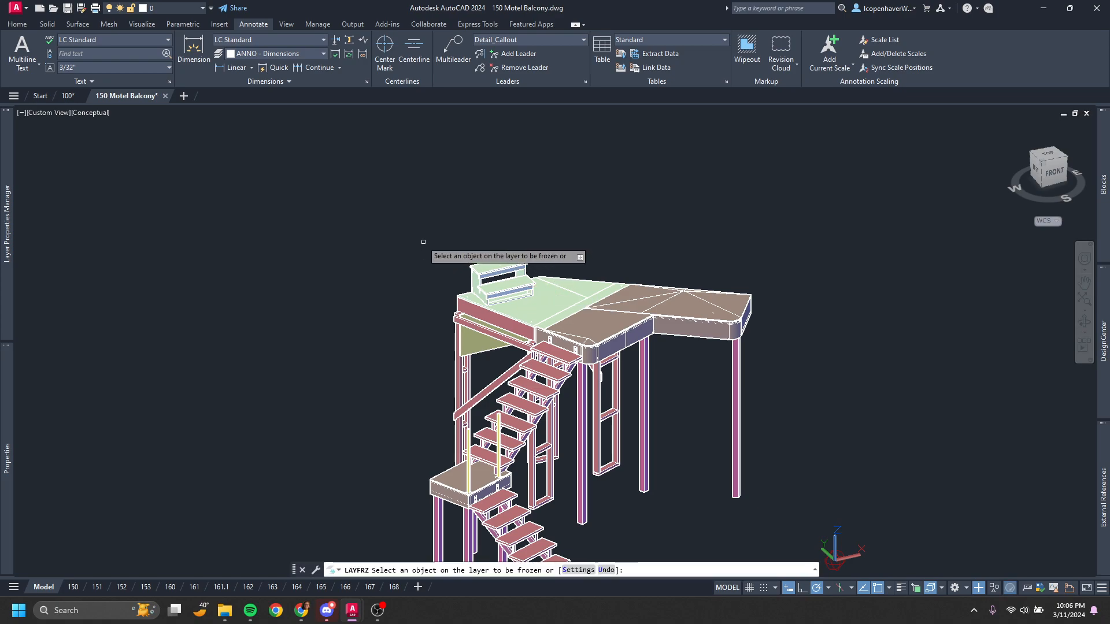
left_click(578, 571)
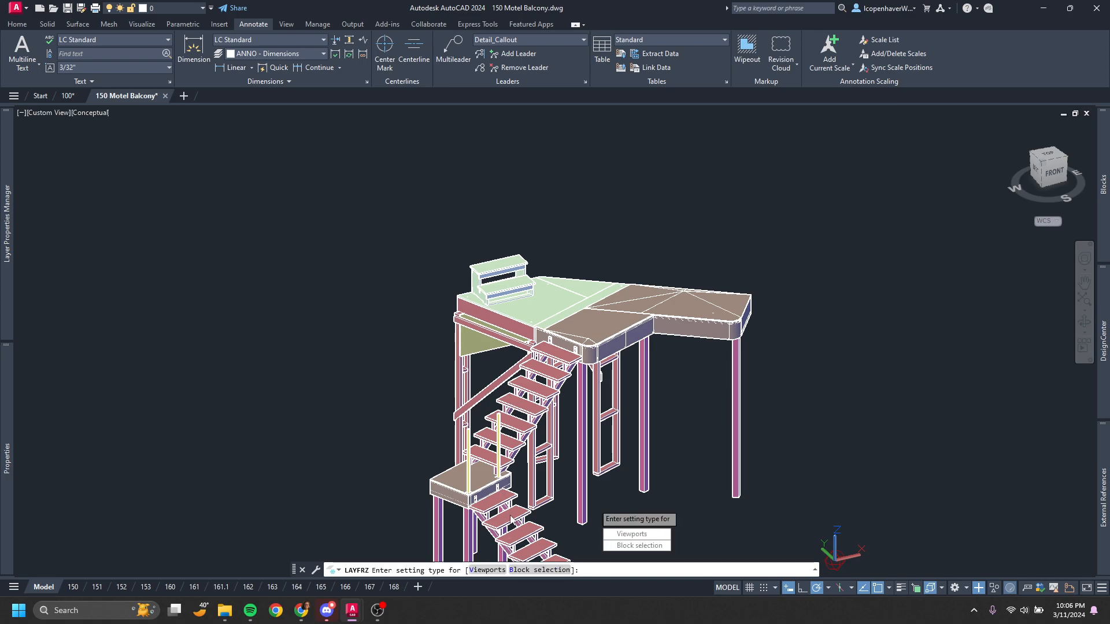
left_click(624, 547)
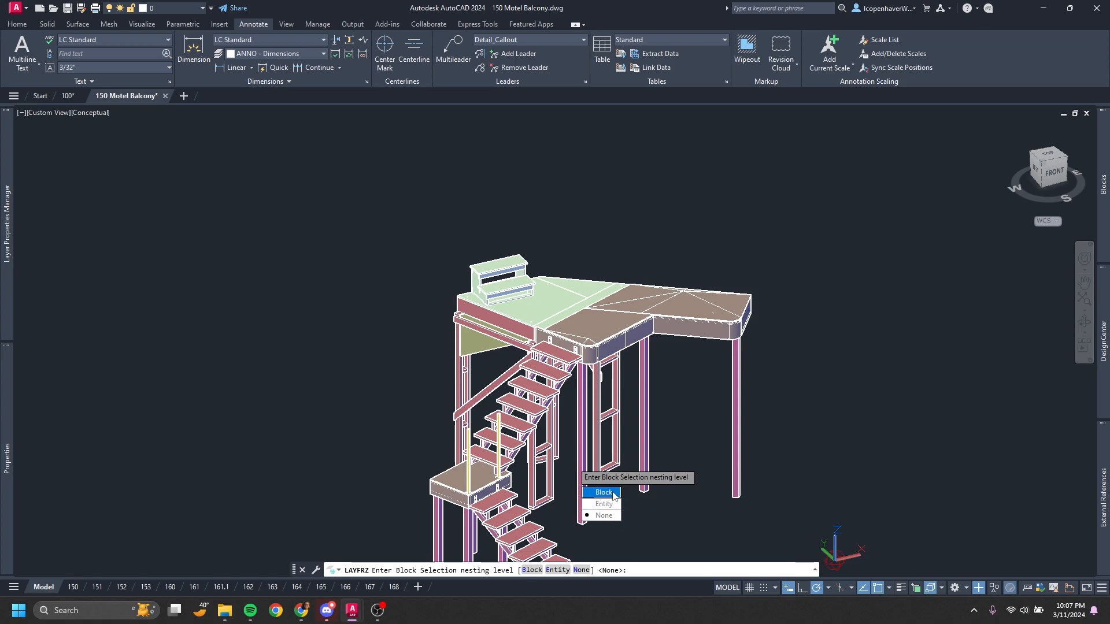
left_click(603, 492)
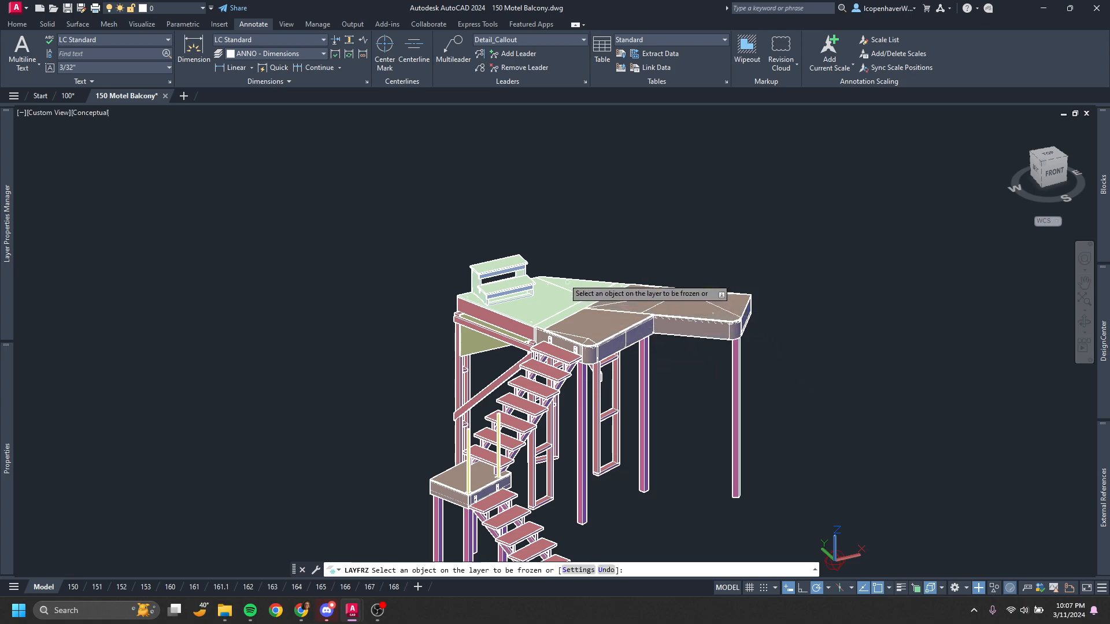
Freeze the layers of the upstage framing and stud walls and of the platform support posts by picking objects in the model
scroll(567, 283, "up", 5)
scroll(404, 416, "down", 4)
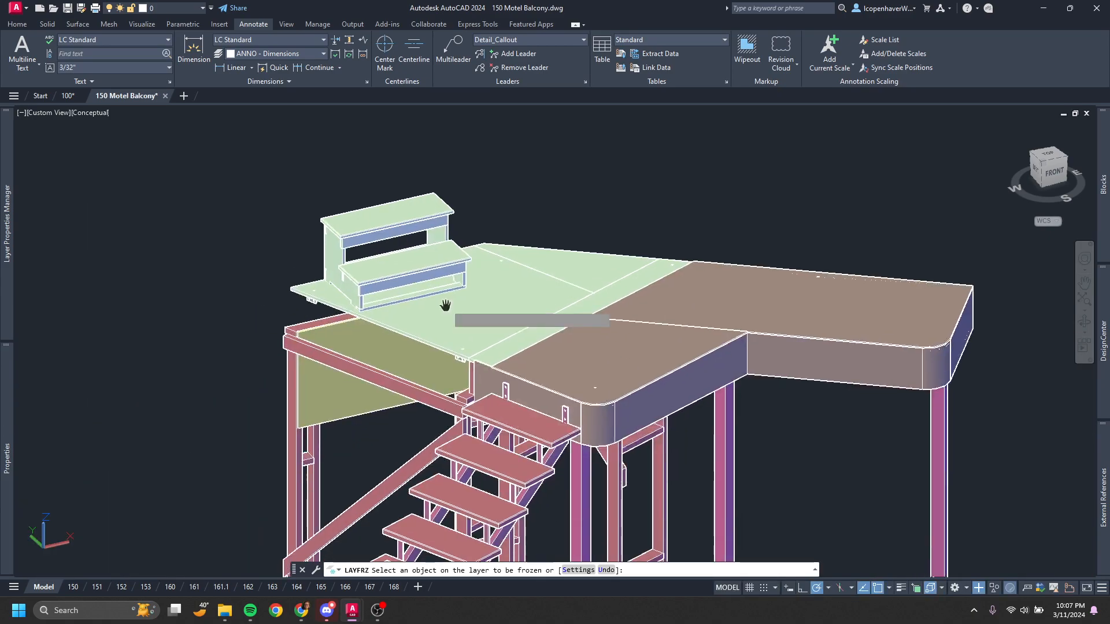
scroll(374, 323, "up", 5)
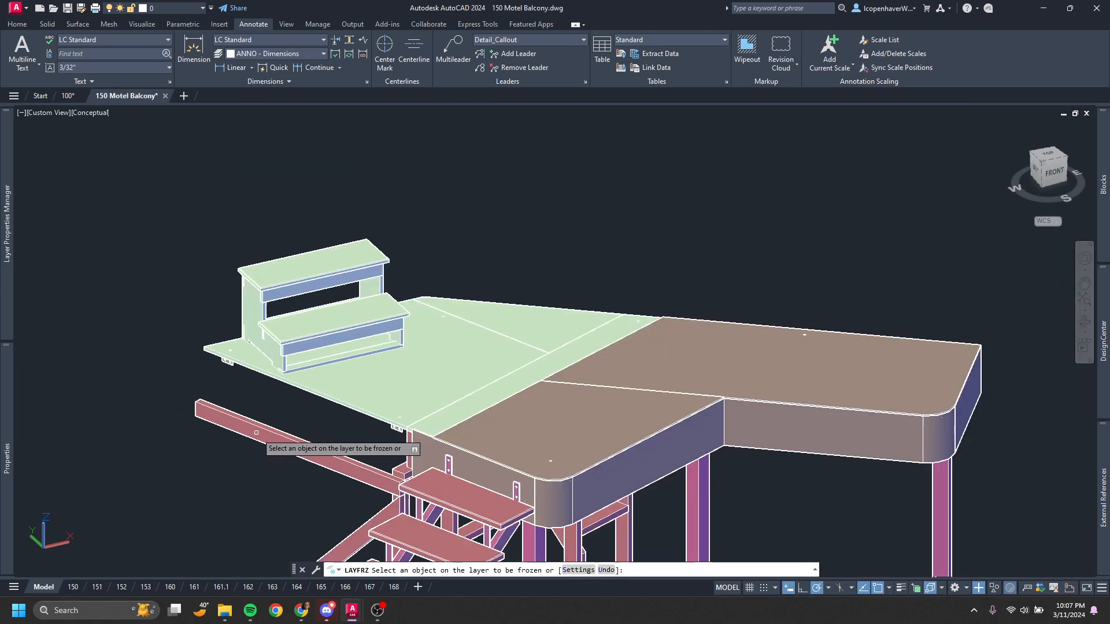
scroll(389, 446, "down", 5)
scroll(389, 447, "down", 1)
scroll(553, 456, "up", 3)
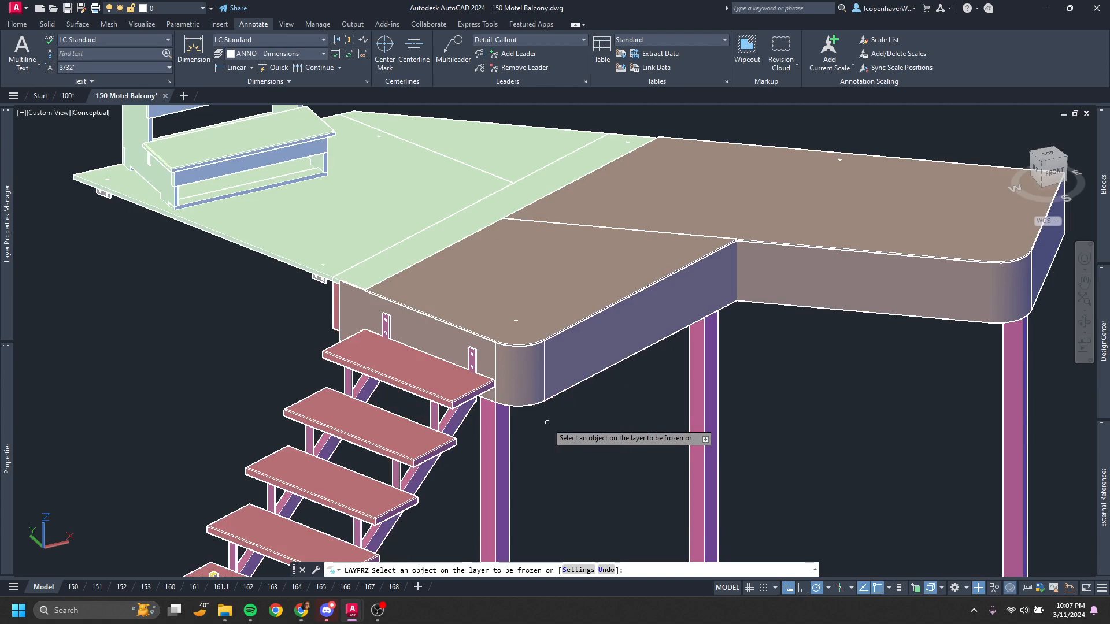
left_click(711, 389)
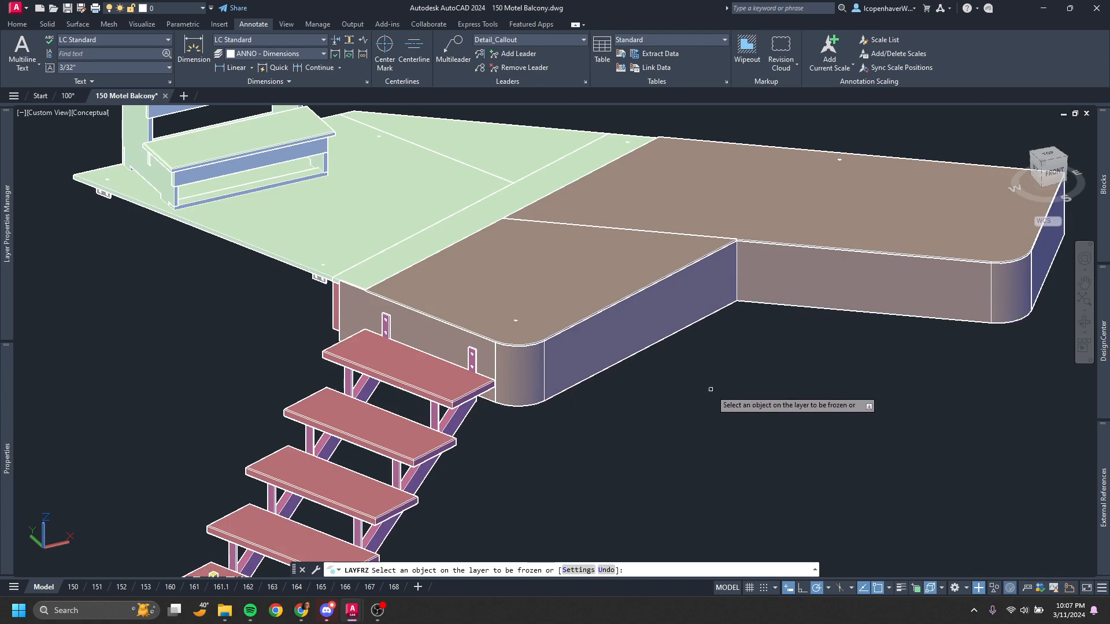
Undo the layer freezes on the framing and support posts and leave the freeze command
key("ctrl+z")
key("ctrl+z")
key("ctrl+z")
key("ctrl+z")
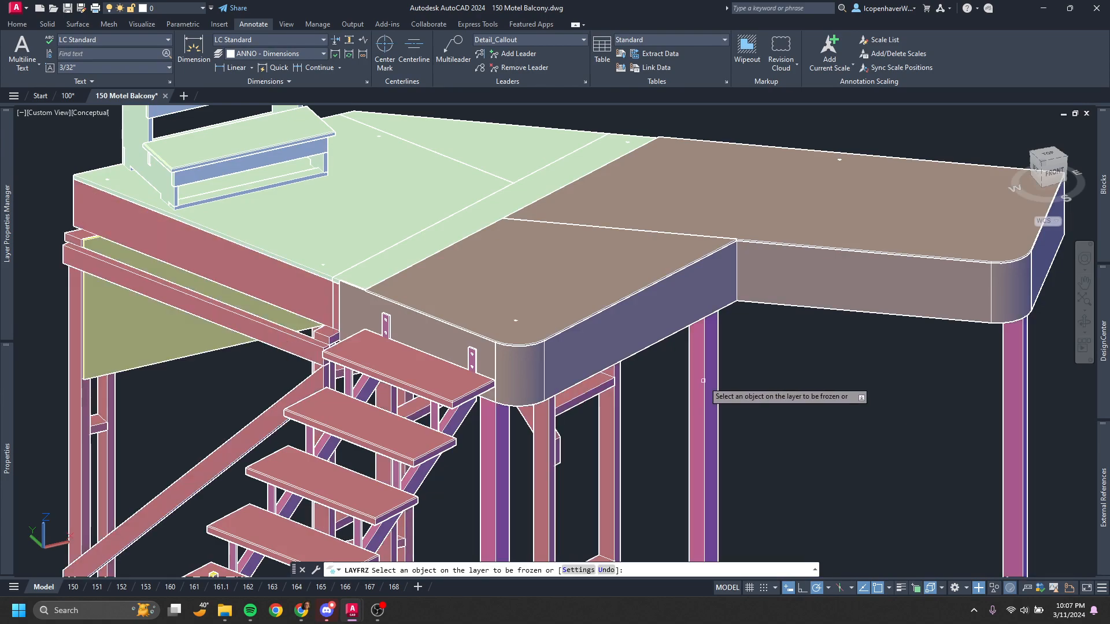
key("Escape")
Restart the layer freeze command and set its block selection nesting level to Entity
scroll(855, 354, "down", 5)
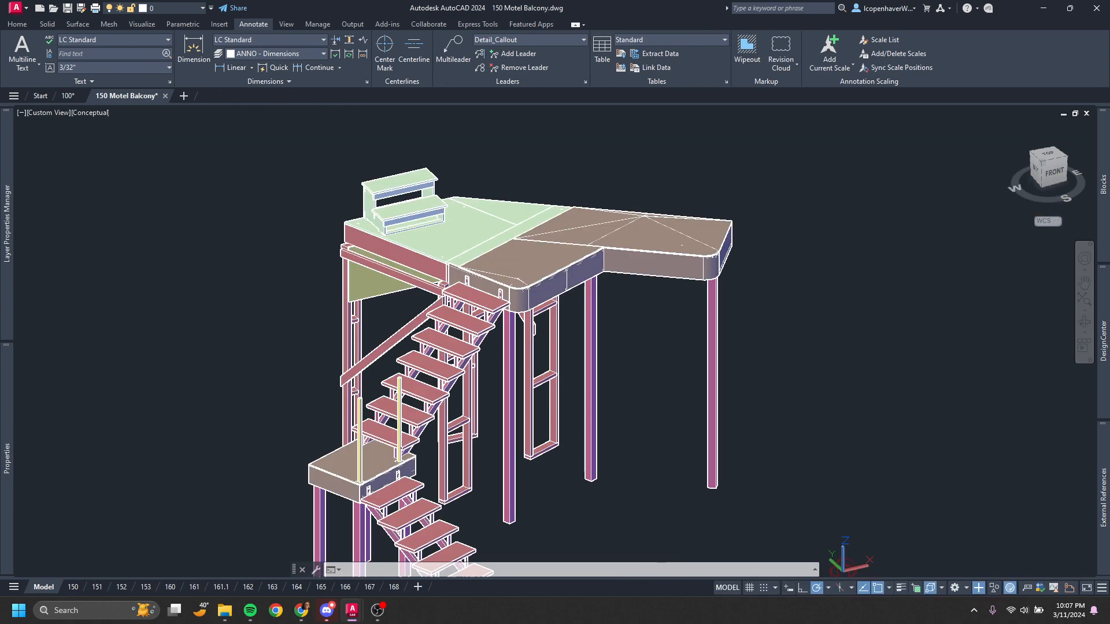
scroll(650, 377, "up", 2)
type("fz")
key("Return")
type("s")
key("Return")
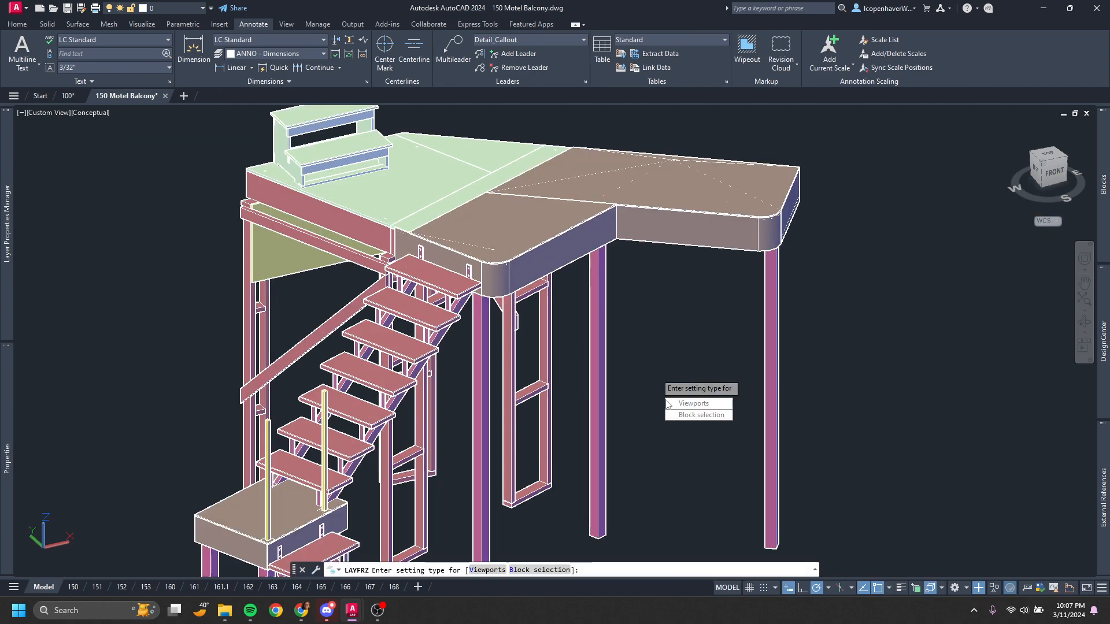
left_click(705, 405)
key("Return")
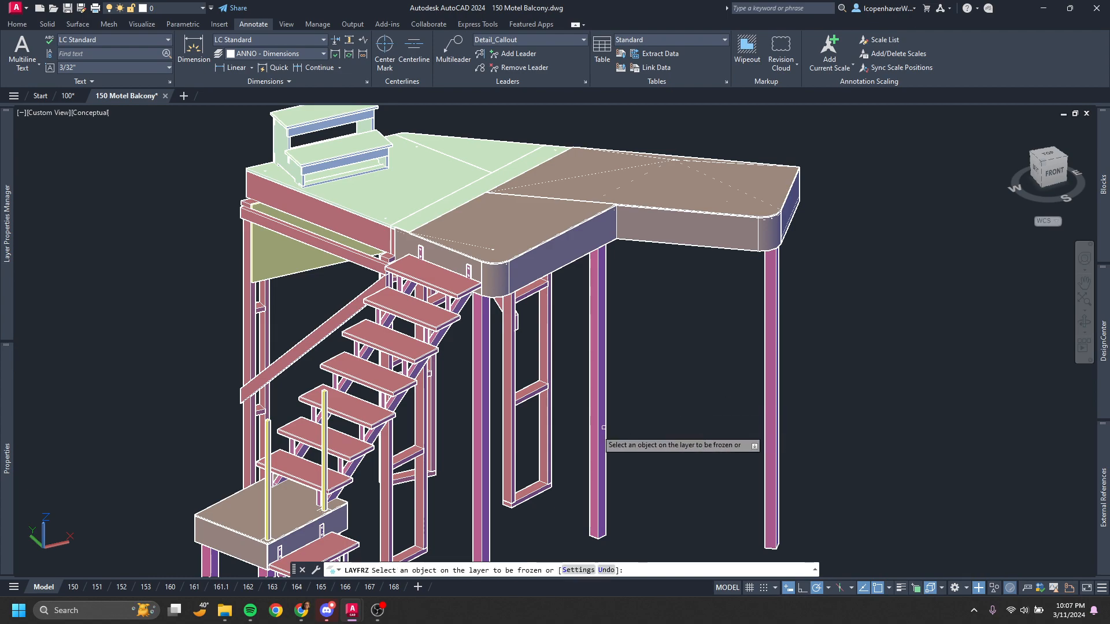
Freeze the layer of the stair treads and wall framing by picking a member, and undo that freeze
scroll(424, 319, "up", 8)
left_click(423, 312)
scroll(442, 397, "down", 7)
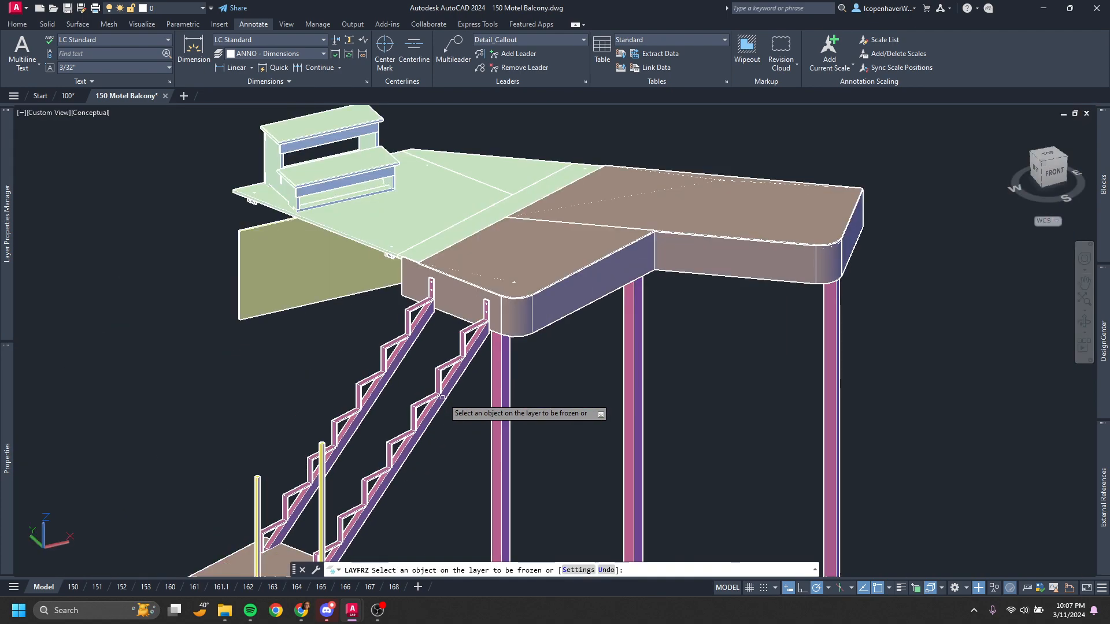
type("u")
key("Return")
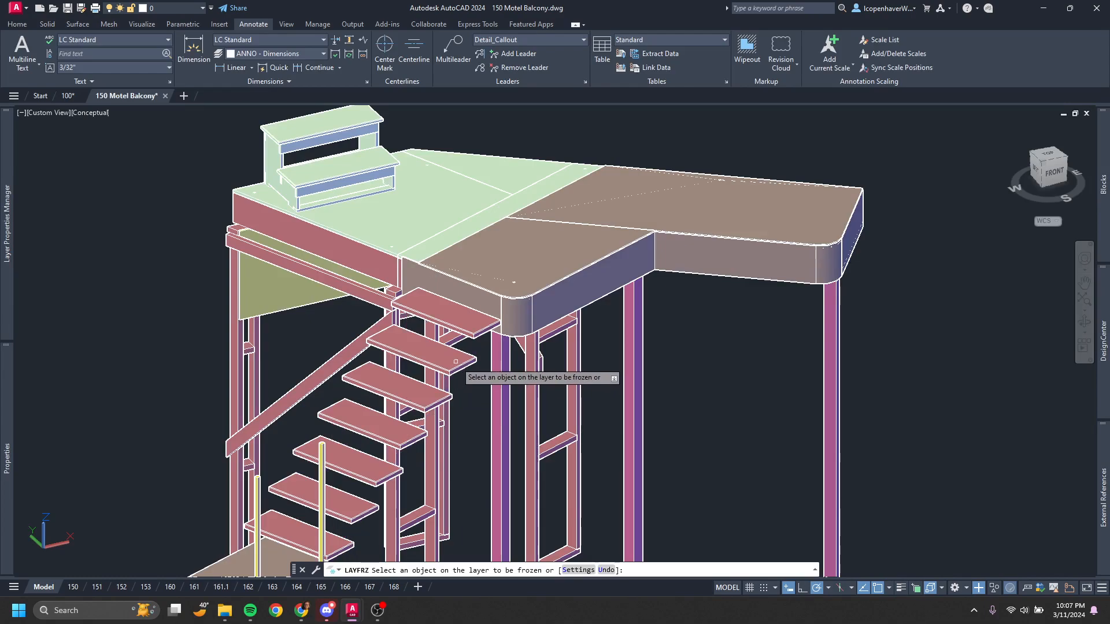
Freeze the layers of the stud walls, support posts and upstage lid by picking objects, and undo these freezes
left_click(532, 367)
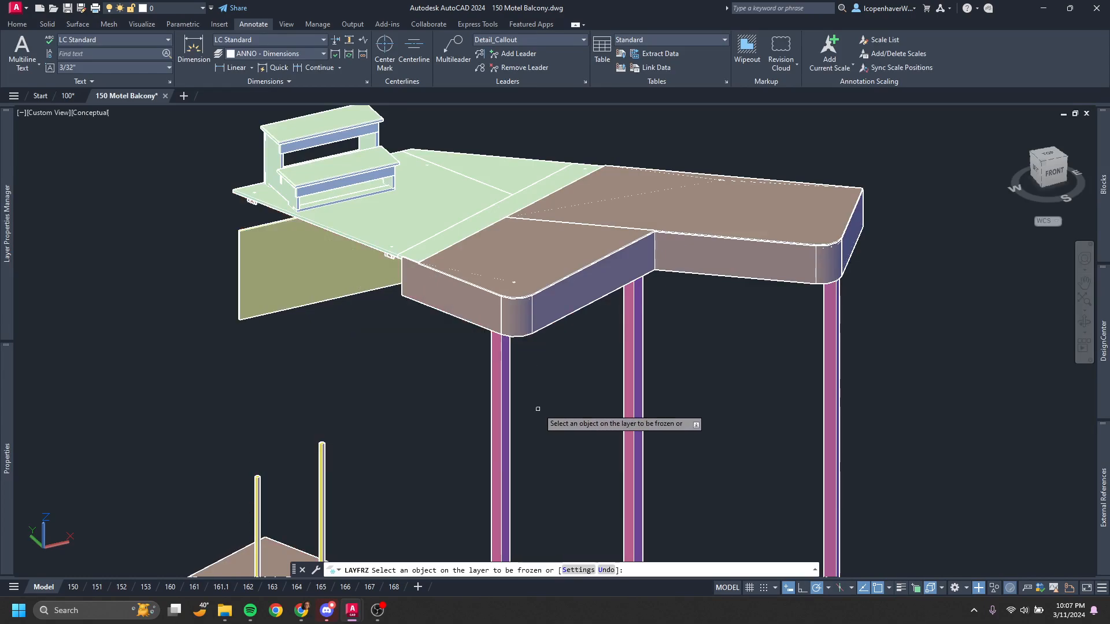
left_click(647, 358)
left_click(799, 280)
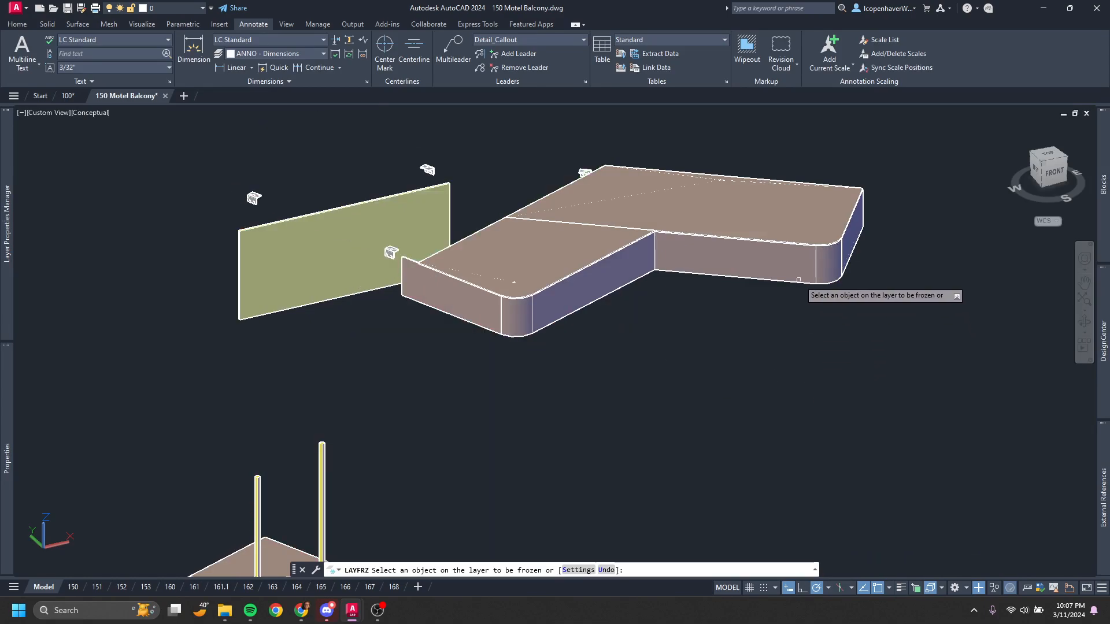
key("ctrl+z")
key("ctrl+z")
key("ctrl+z")
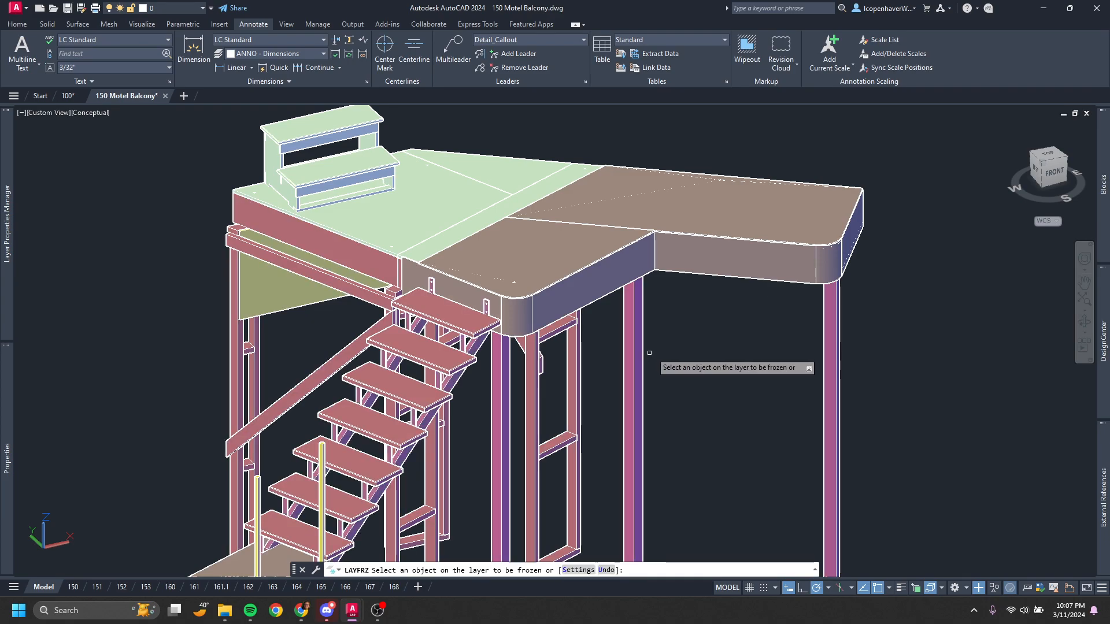
Set the layer freeze command's block selection nesting level to None and leave the command
type("s")
key("Return")
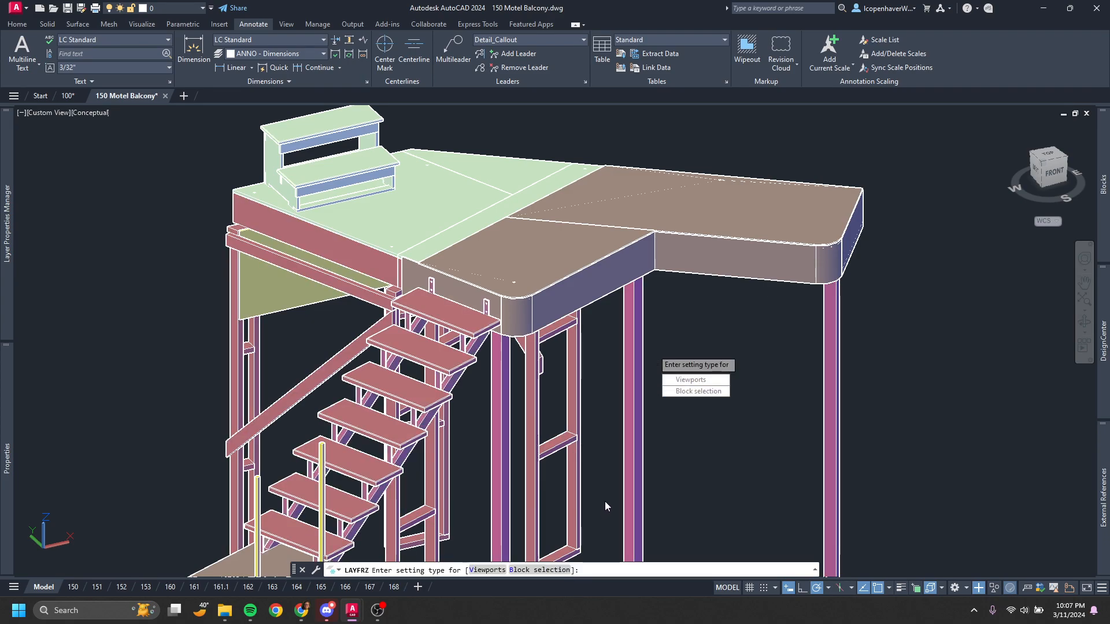
type("b")
key("Return")
type("n")
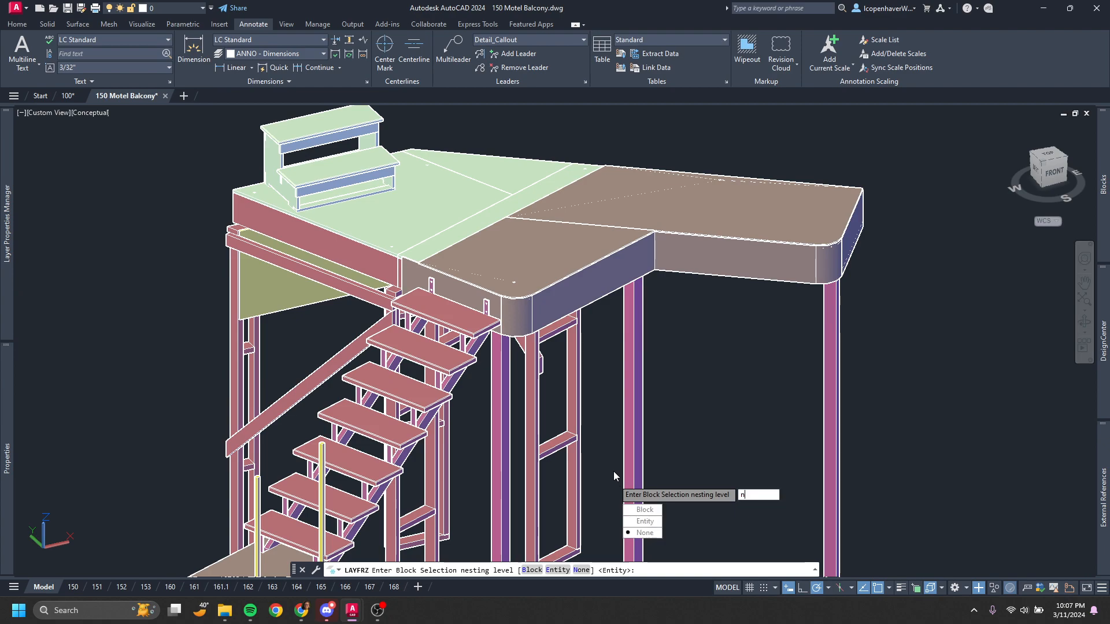
key("Return")
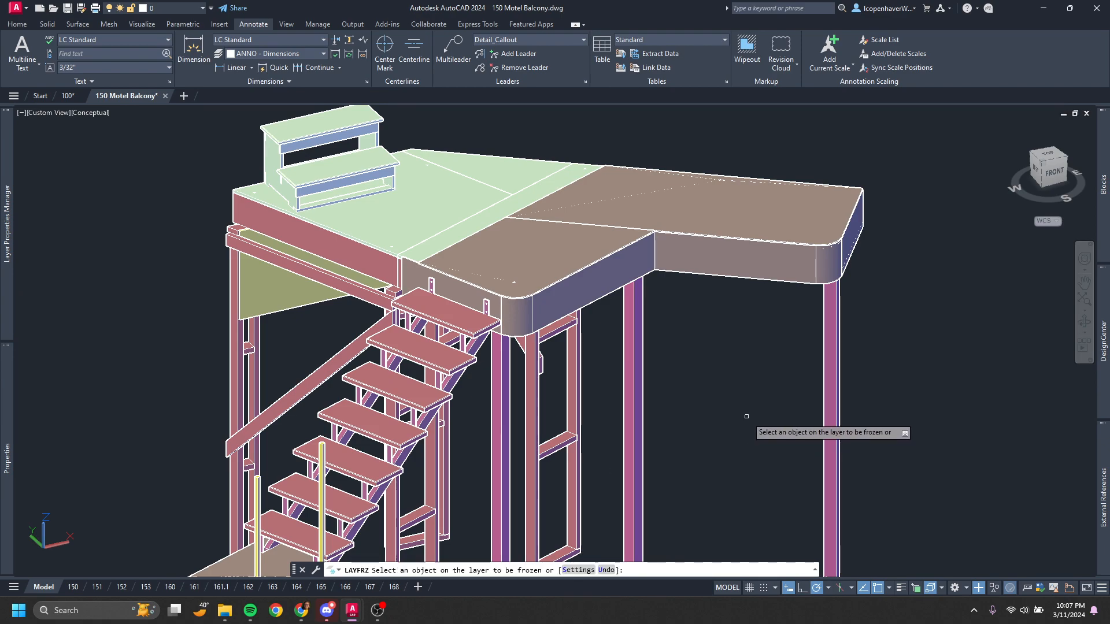
key("Escape")
Show the model in top view and thaw the XREF Clean GP&S layer
middle_click_drag(351, 416, 546, 385)
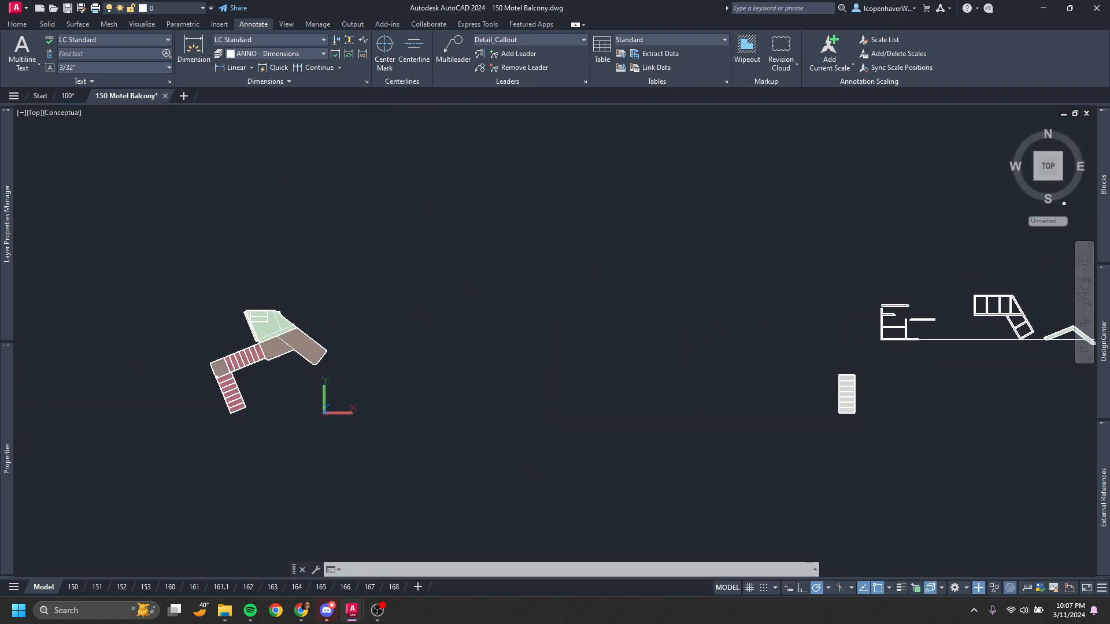
mouse_move(2, 301)
scroll(220, 444, "down", 8)
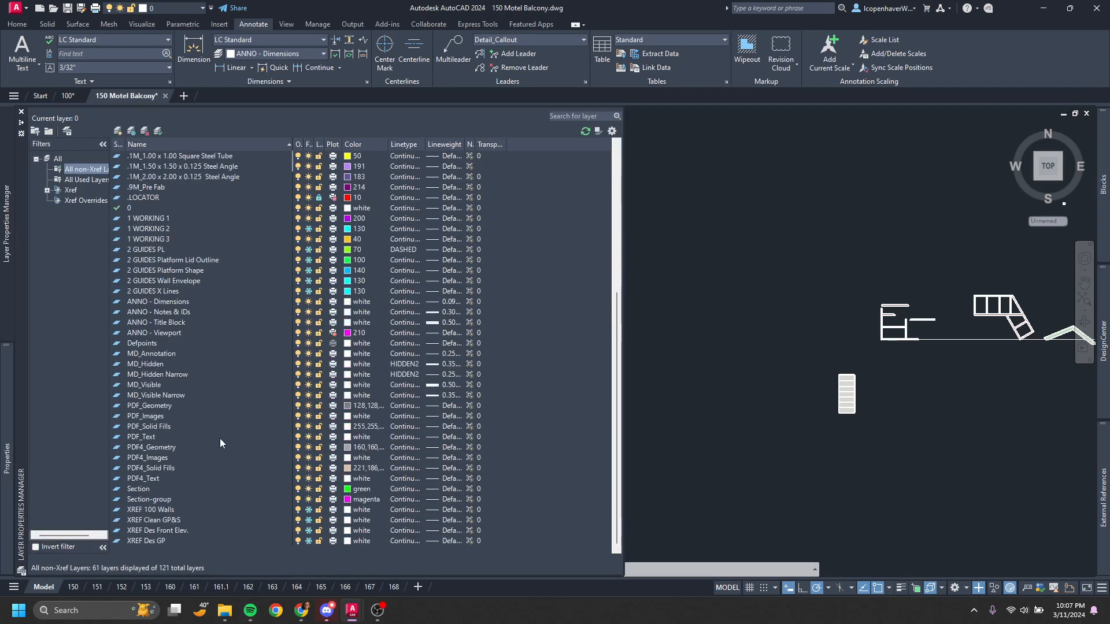
left_click(196, 520)
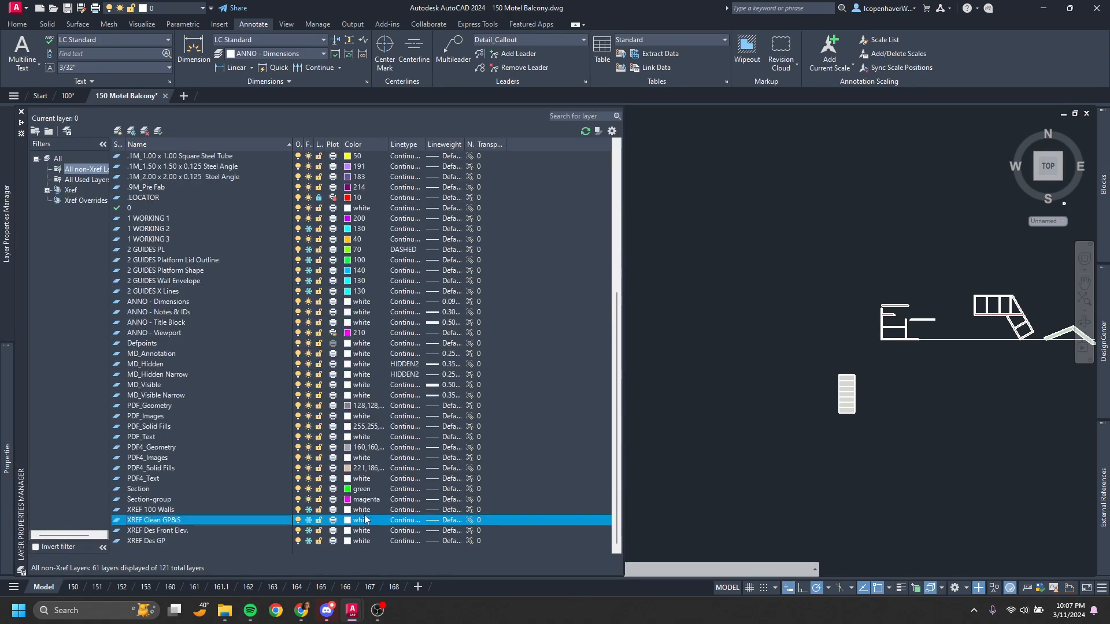
left_click(308, 520)
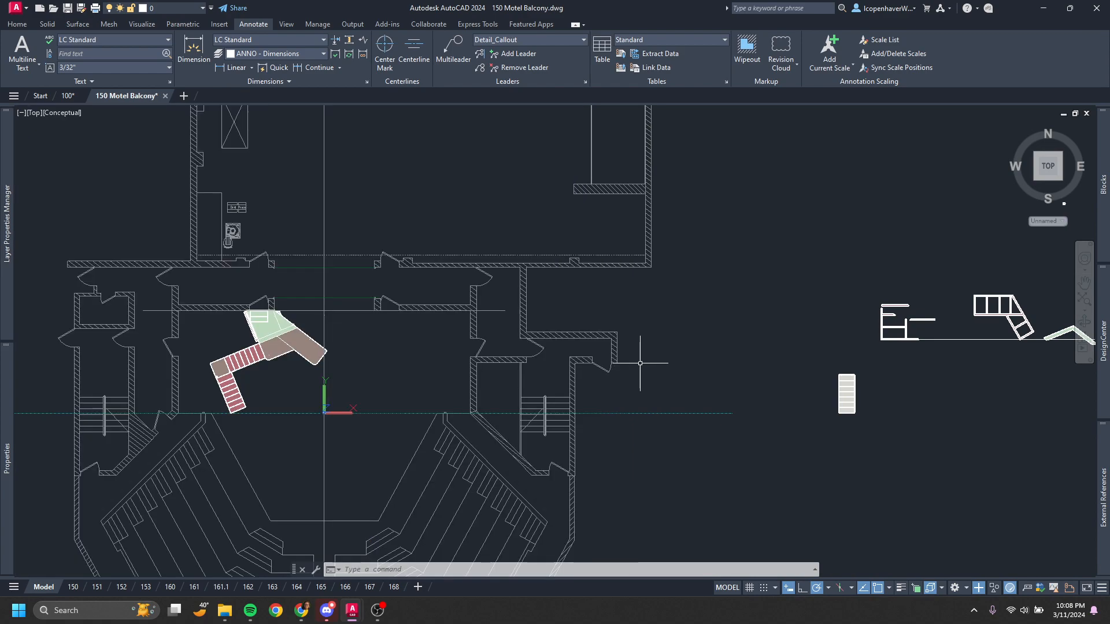
Restart the layer freeze command over the theatre ground plan and adjust its block selection nesting level
middle_click_drag(229, 241, 228, 242)
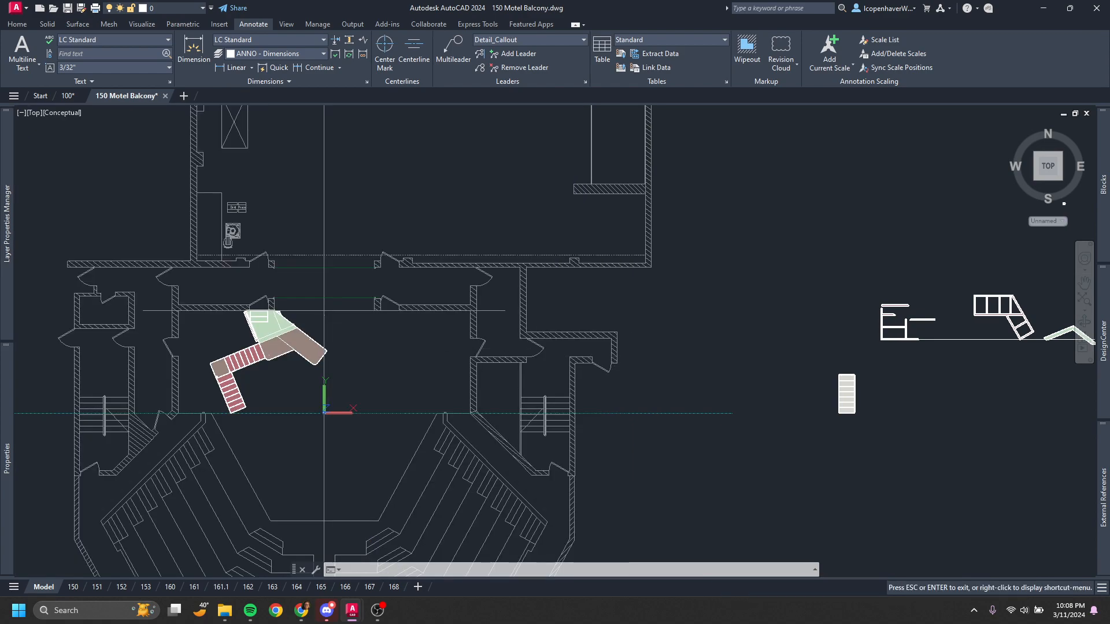
middle_click_drag(409, 344, 555, 260)
scroll(556, 261, "up", 2)
key("Return")
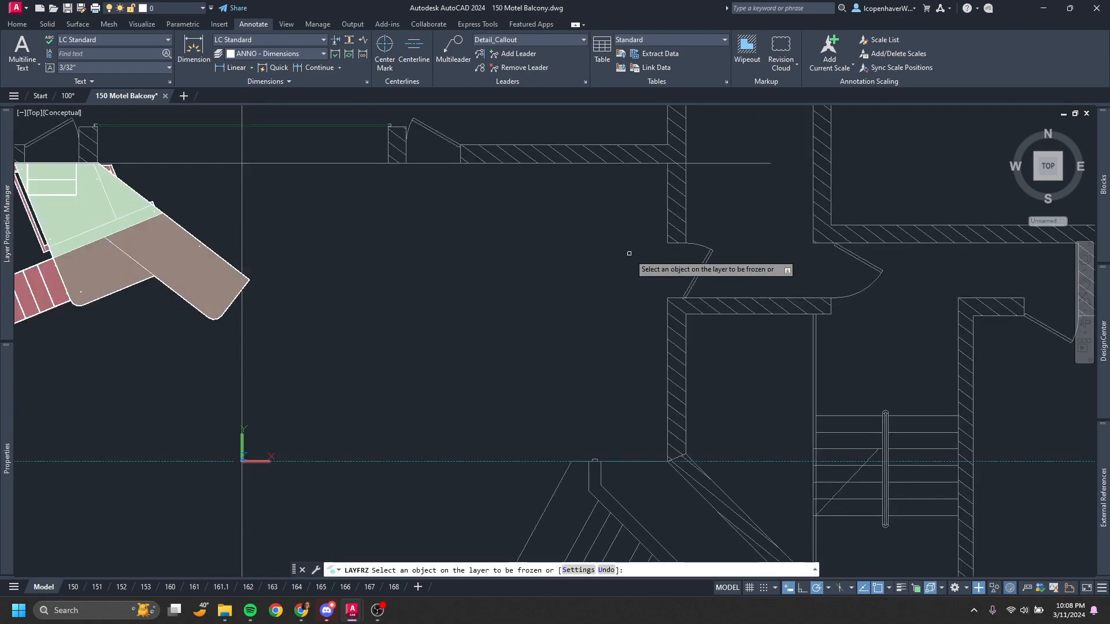
type("s")
key("Return")
type("b")
key("Return")
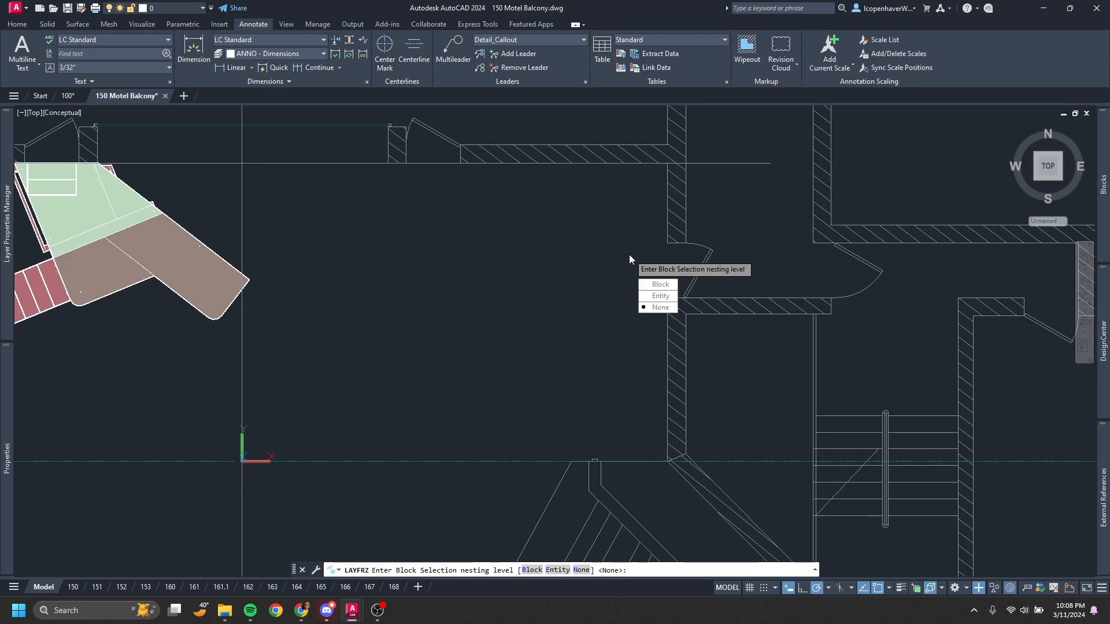
key("Return")
Freeze the ground plan's wall hatch, wall and door layers by picking objects inside the external reference
mouse_move(611, 220)
middle_mouse_down()
mouse_move(635, 303)
mouse_move(688, 368)
middle_mouse_up()
left_click(628, 181)
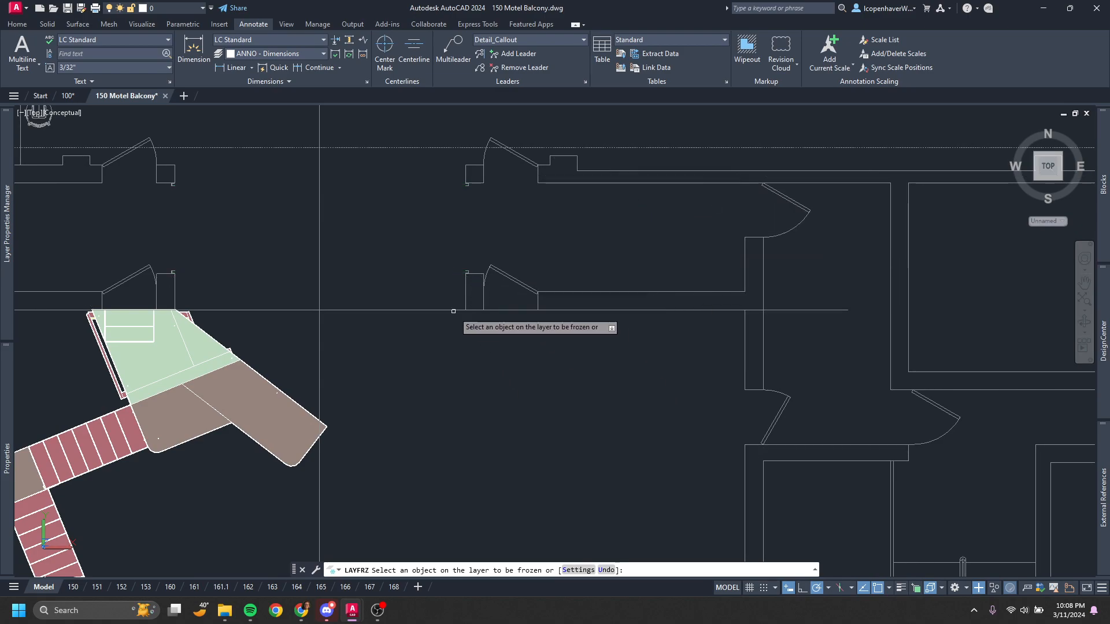
scroll(503, 382, "down", 2)
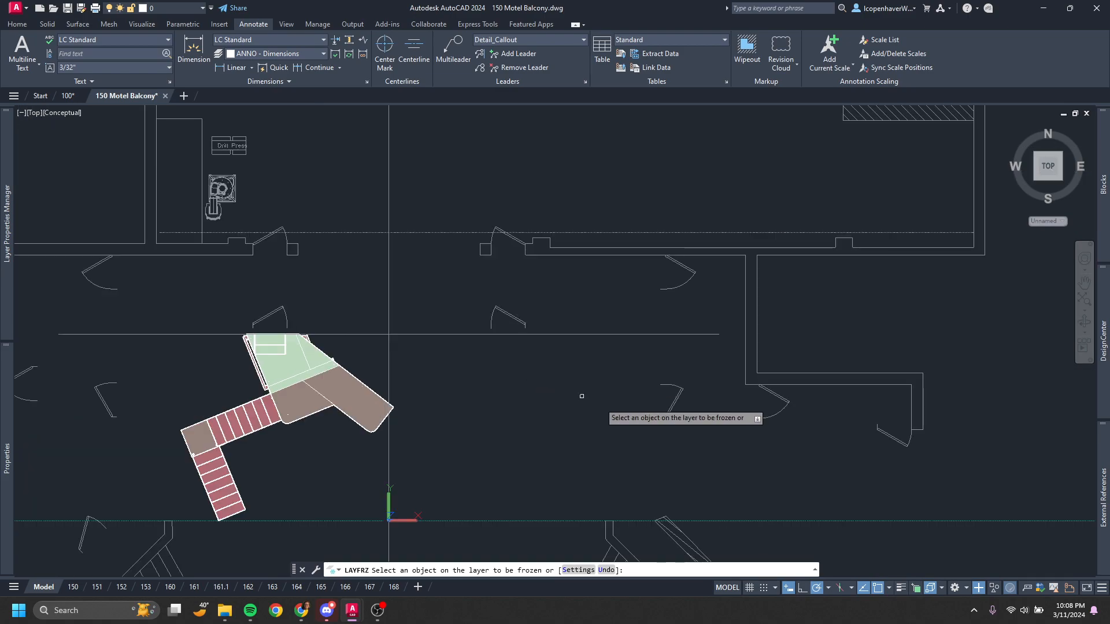
left_click(671, 398)
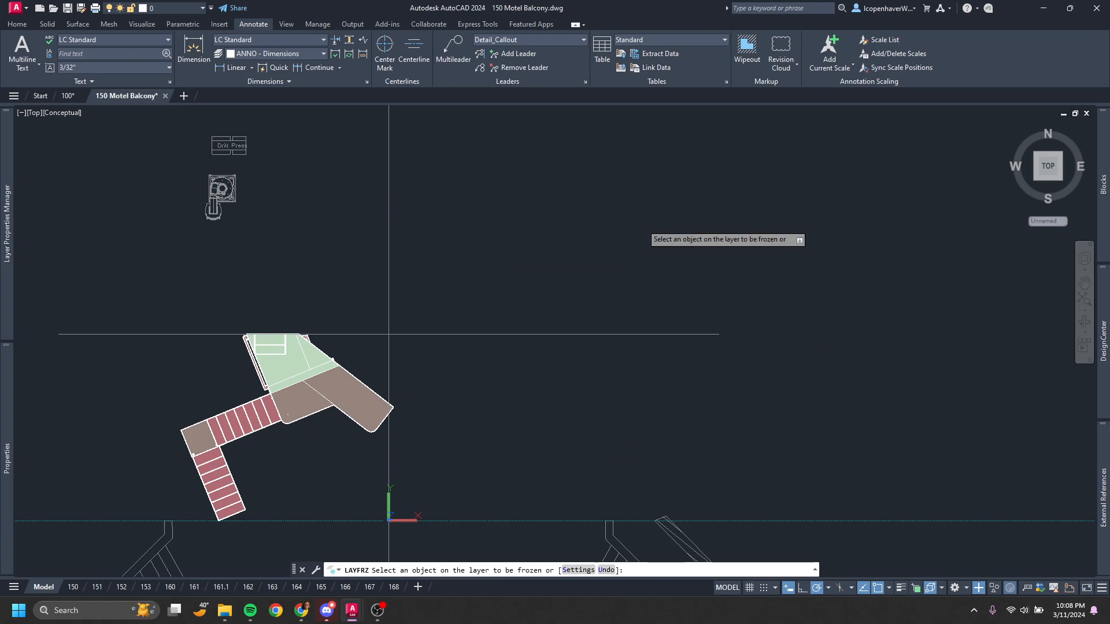
scroll(584, 329, "down", 5)
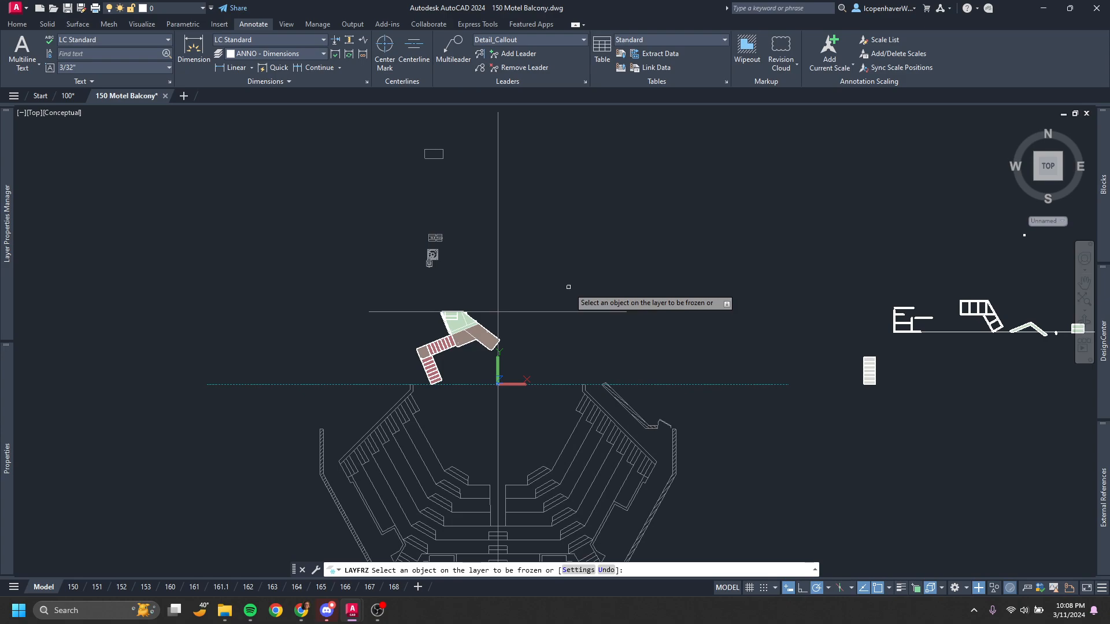
Undo the freezes of the hatch, wall and door layers in the theatre ground plan
key("ctrl+z")
key("ctrl+z")
key("ctrl+z")
key("ctrl+z")
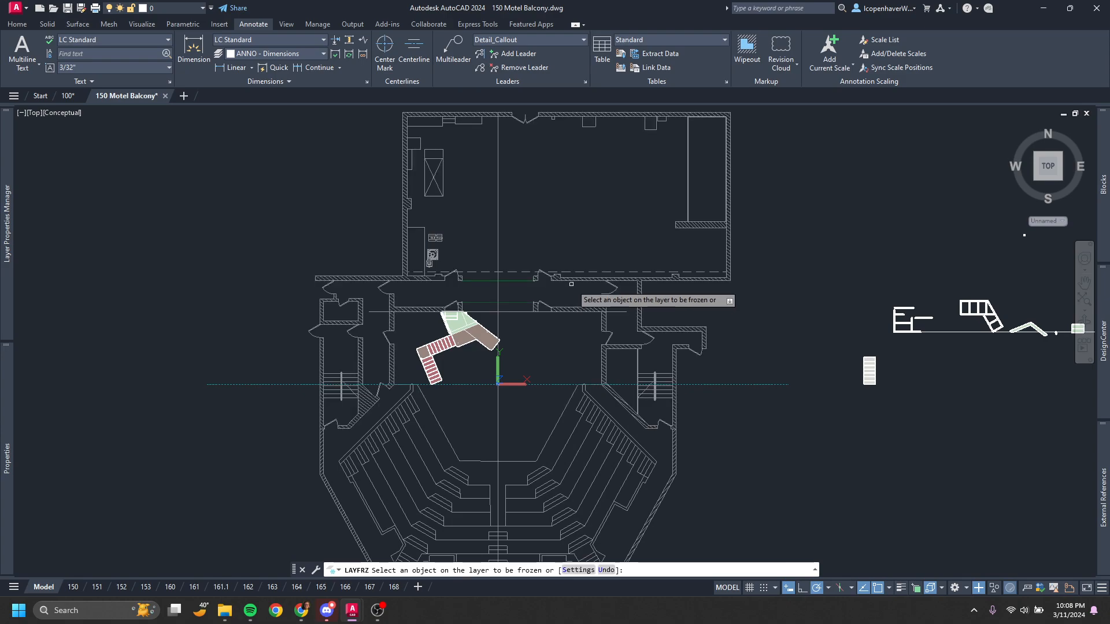
Restart the layer freeze command and set its block selection nesting level to Block
key("Escape")
type("fr")
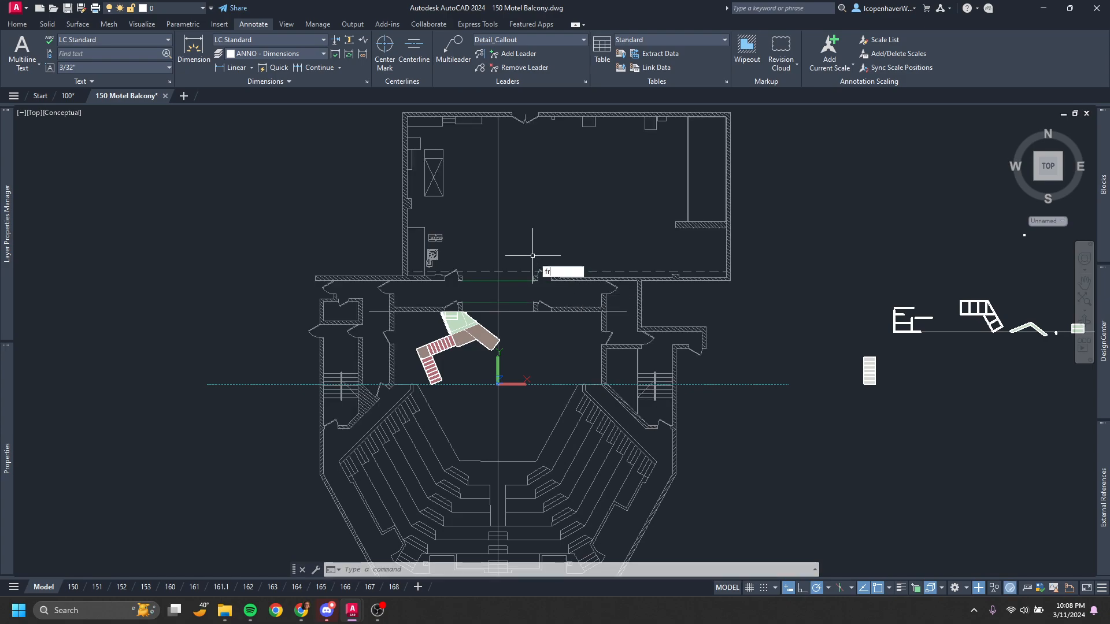
key("Return")
type("s")
key("Return")
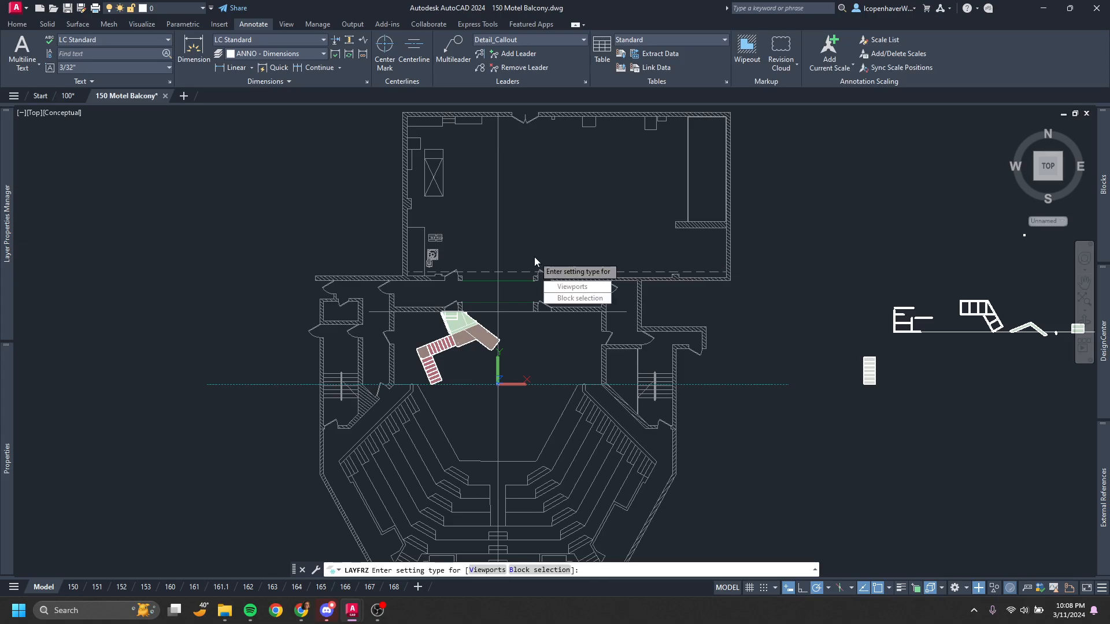
type("b")
key("Return")
type("b")
key("Return")
Try freezing a layer by picking an object in the theatre ground plan, and undo that freeze
scroll(557, 301, "up", 5)
left_click(558, 333)
key("ctrl+z")
scroll(516, 314, "down", 5)
middle_click_drag(516, 318, 523, 273)
key("Escape")
scroll(408, 295, "up", 2)
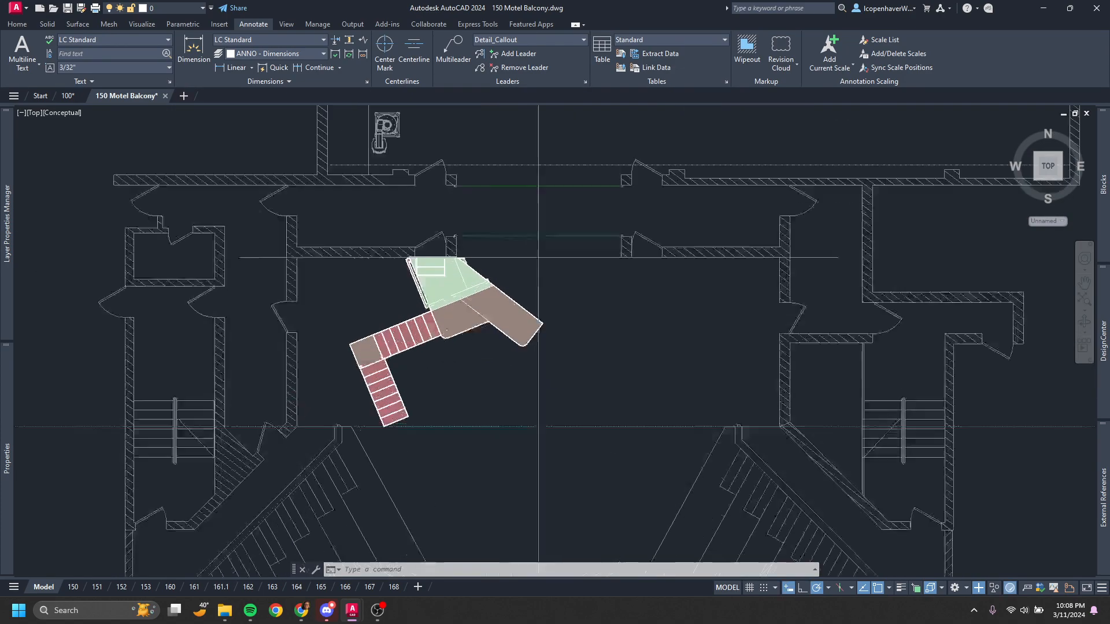
Freeze the theatre ground plan's whole external reference layer by picking it in a 3D view of the balcony
scroll(421, 302, "up", 6)
scroll(471, 305, "down", 4)
mouse_move(495, 364)
middle_mouse_down()
mouse_move(536, 307)
mouse_move(570, 320)
mouse_move(620, 214)
mouse_move(614, 204)
middle_mouse_up()
scroll(516, 298, "up", 2)
scroll(549, 280, "down", 1)
type("lf")
key("space")
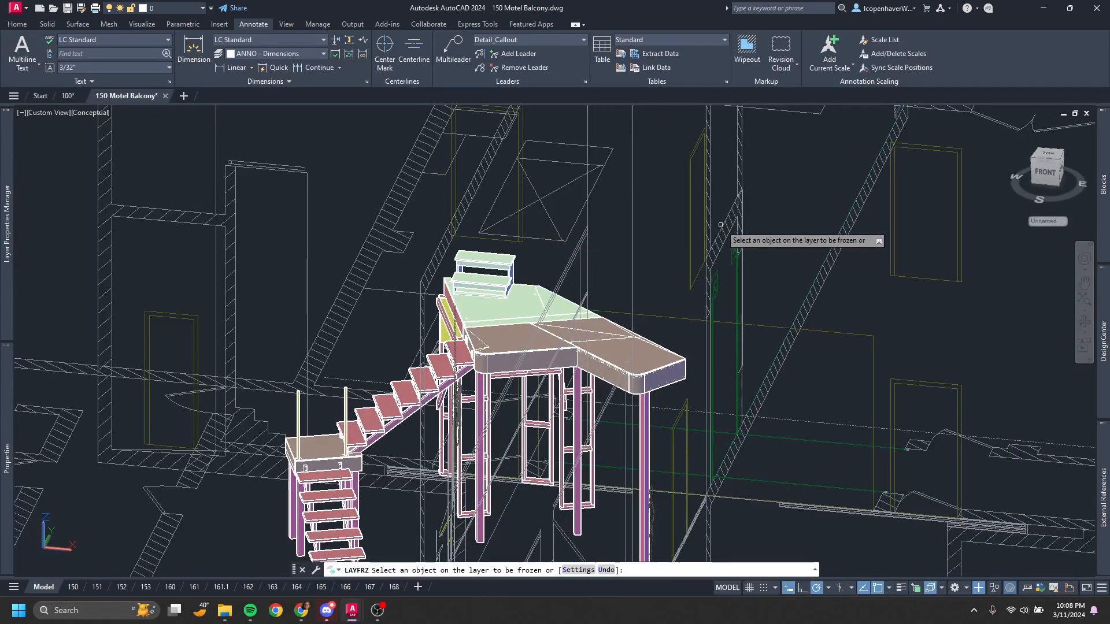
left_click(719, 227)
scroll(765, 370, "down", 2)
key("Return")
scroll(608, 243, "up", 3)
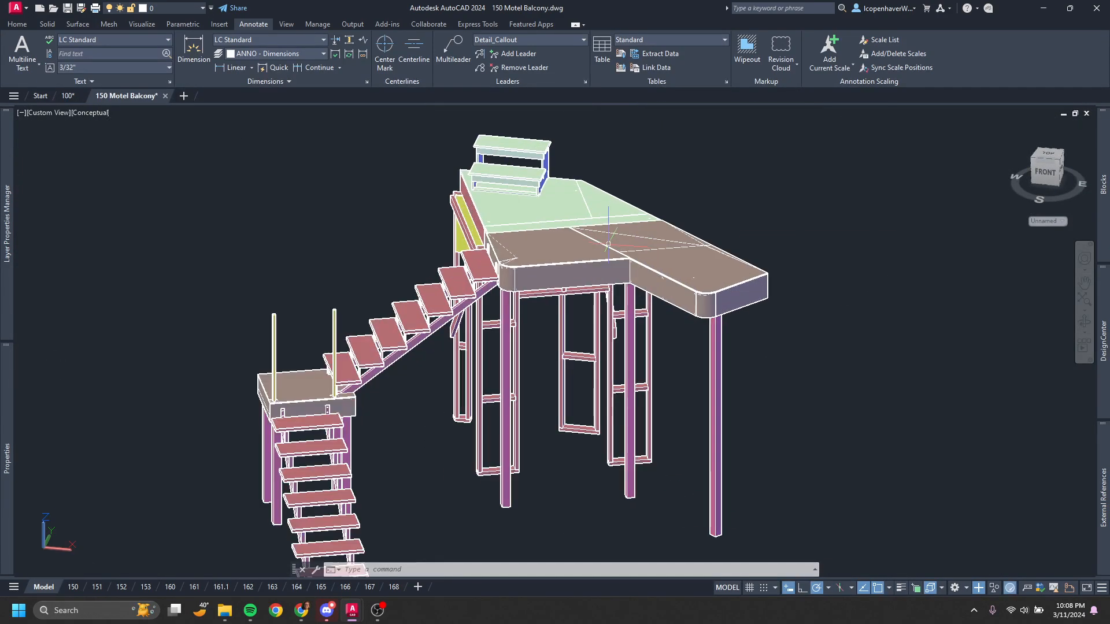
Inspect the downstage platform frame from below by selecting it as a single block
scroll(576, 229, "up", 2)
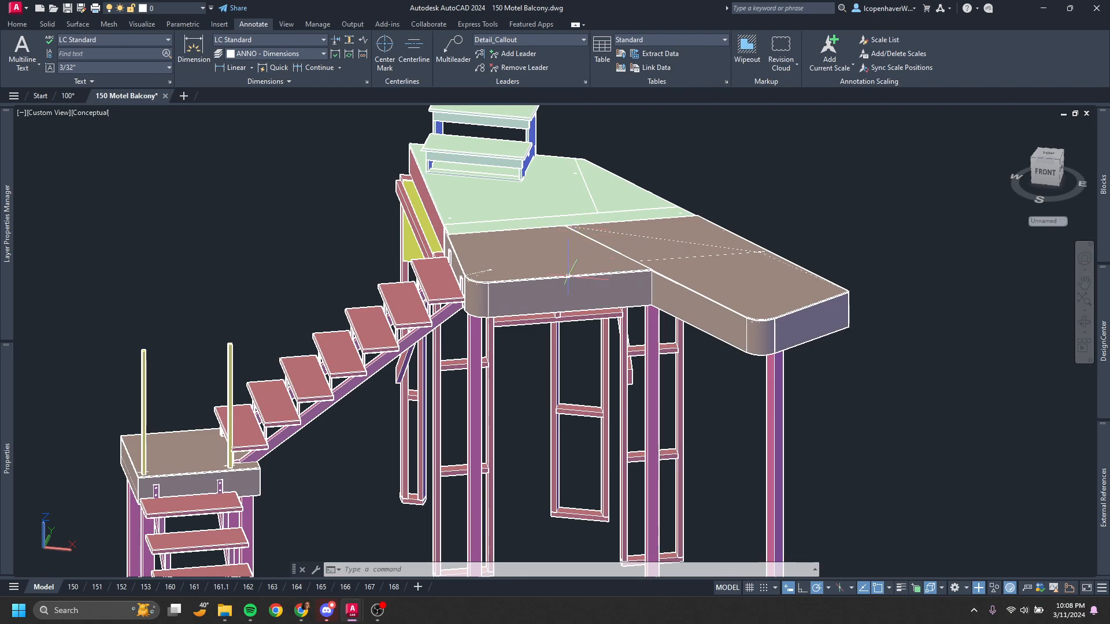
middle_click_drag(509, 253, 578, 229, "shift")
scroll(527, 266, "up", 3)
left_click(526, 268)
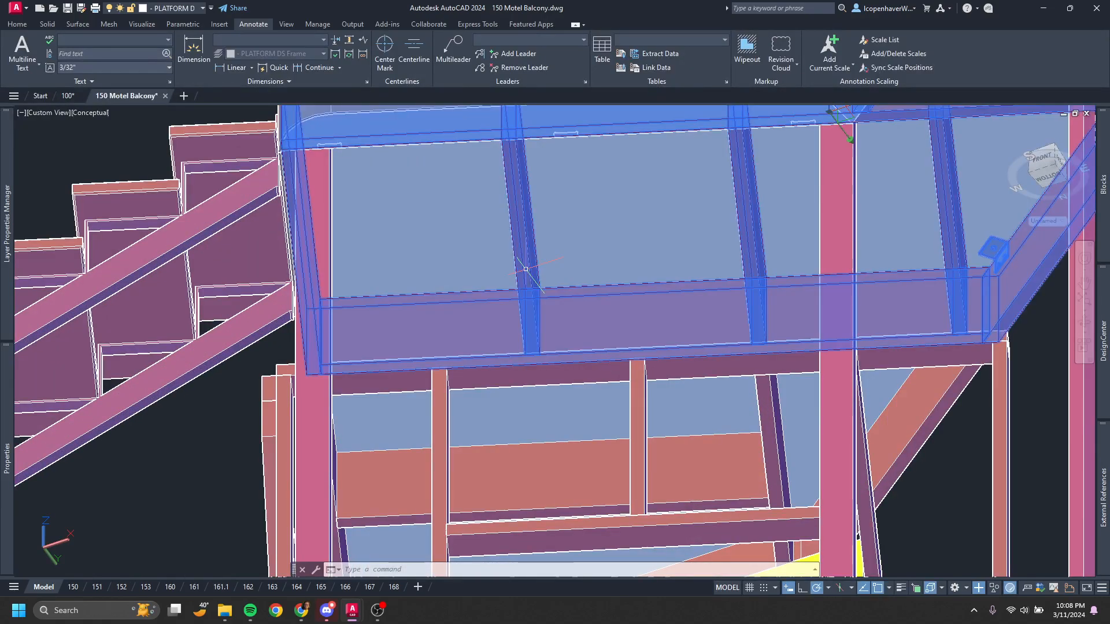
scroll(526, 270, "down", 2)
middle_click_drag(525, 269, 502, 330)
key("Escape")
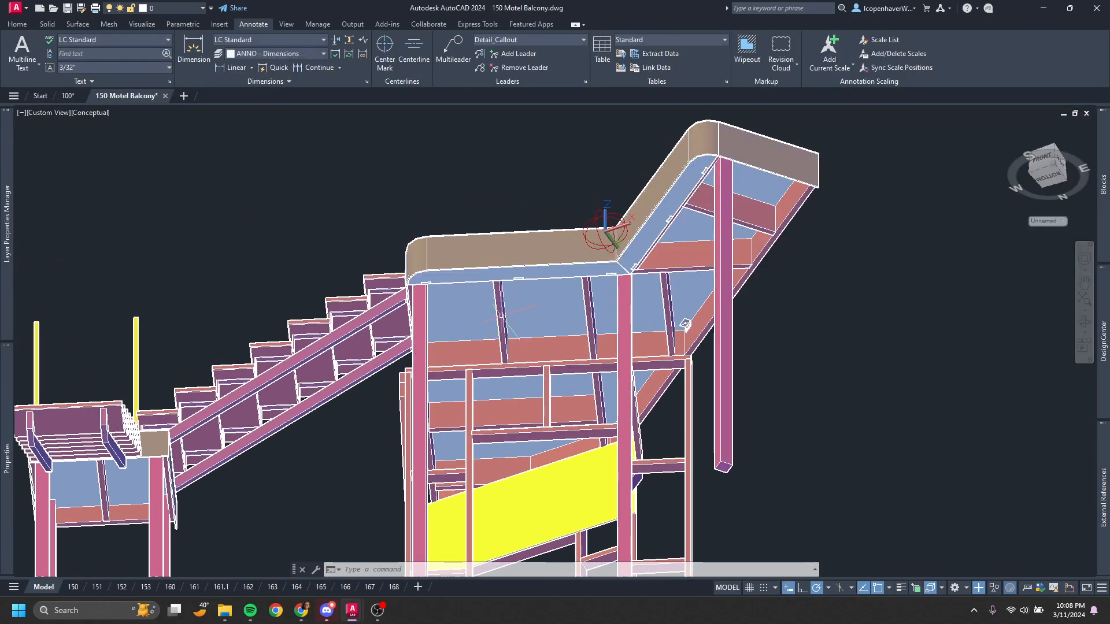
scroll(501, 299, "up", 3)
left_click(498, 296)
scroll(498, 295, "up", 2)
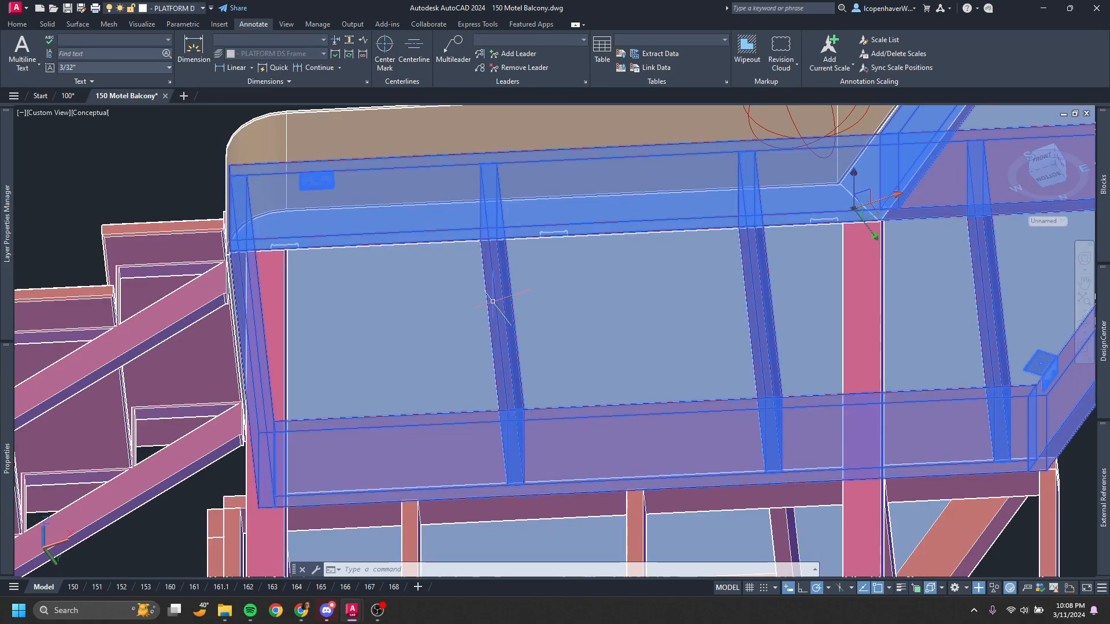
scroll(591, 295, "down", 4)
left_click_drag(758, 312, 765, 322, "shift")
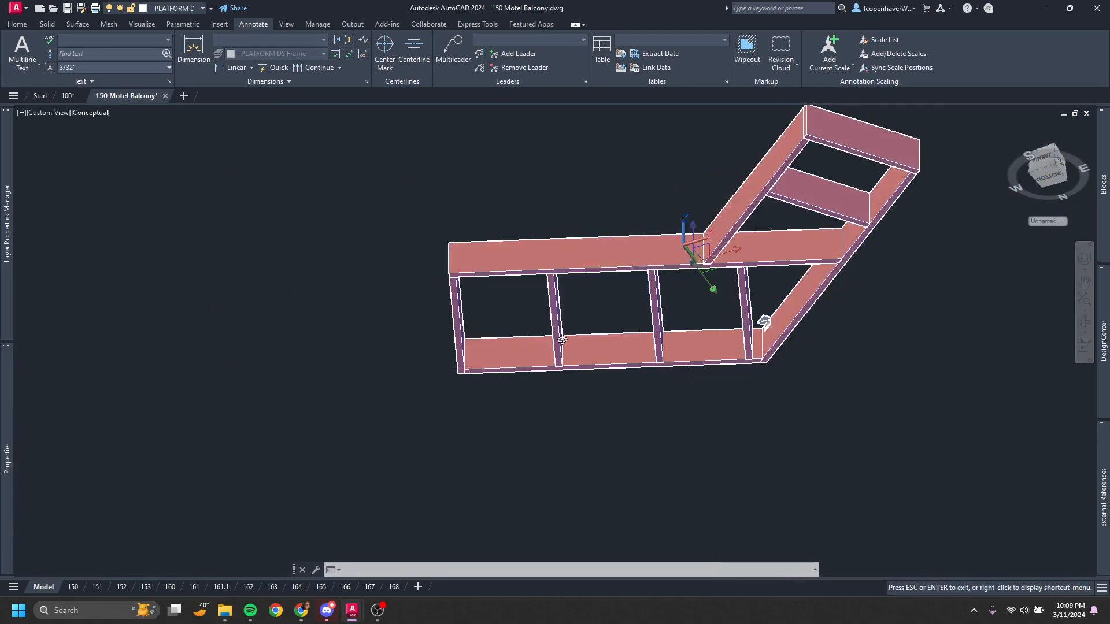
middle_click_drag(765, 322, 810, 451, "shift")
Freeze the platform skin's layer by picking the skin around the downstage platform's edge
type("l")
key("Escape")
type("lf")
key("space")
left_click(632, 289)
key("Escape")
middle_click_drag(560, 244, 590, 257, "shift")
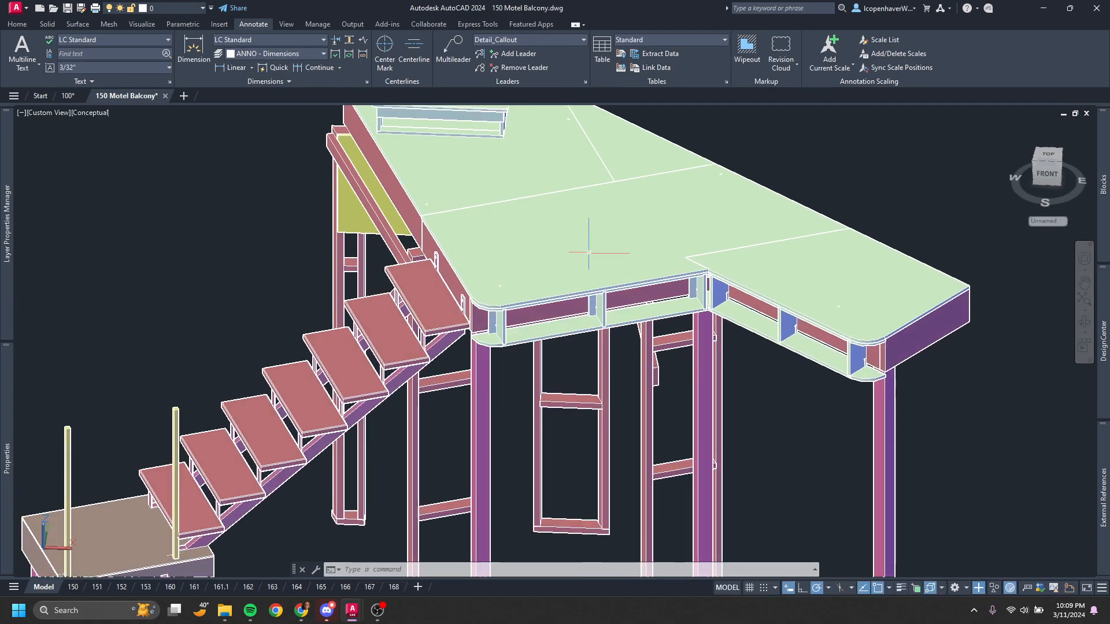
Inspect the downstage platform's lid and its curved front sweep by selecting each block separately
left_click(589, 249)
middle_click_drag(611, 302, 687, 347, "shift")
key("Escape")
scroll(614, 295, "up", 4)
left_click(614, 295)
key("Escape")
left_click(608, 325)
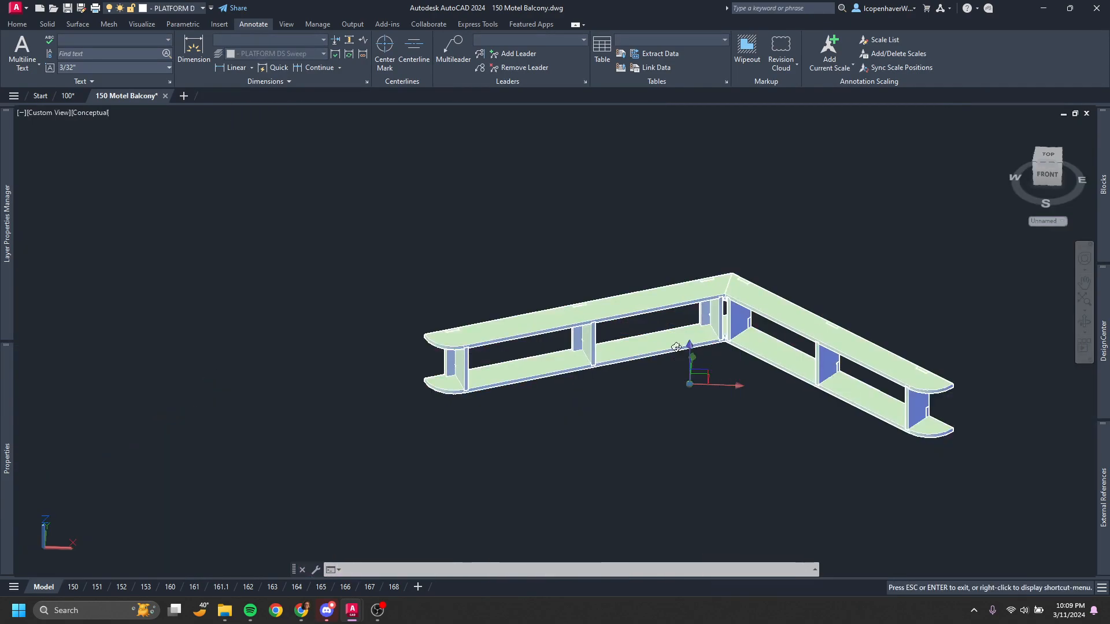
key("Escape")
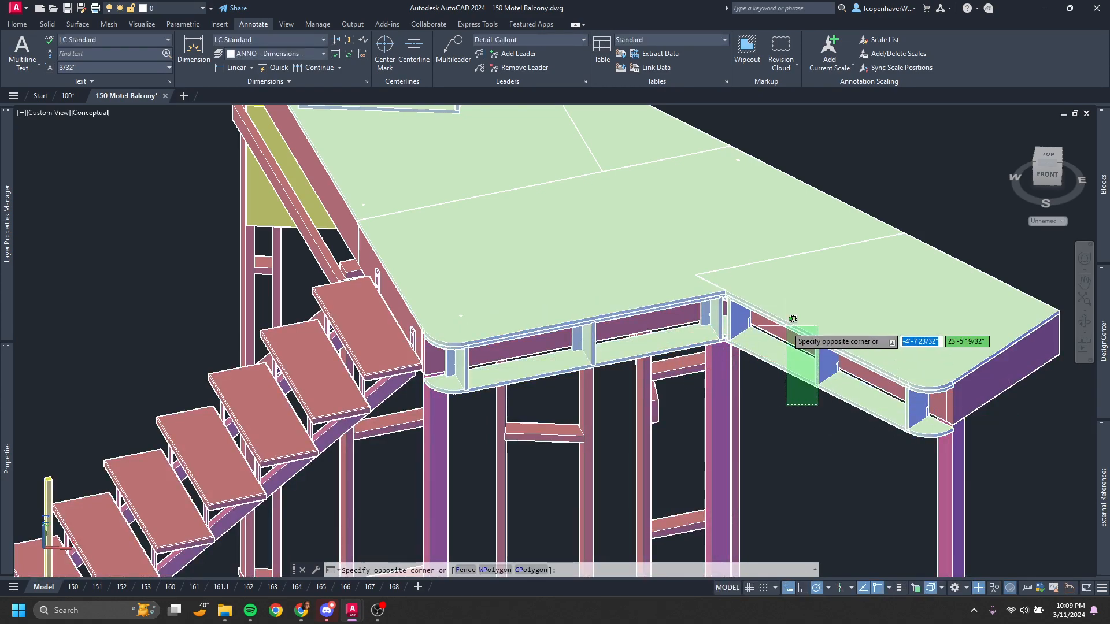
Select the downstage platform's frame, lid and sweep blocks together and inspect how they assemble
left_click(789, 318)
middle_click_drag(787, 518, 881, 456, "shift")
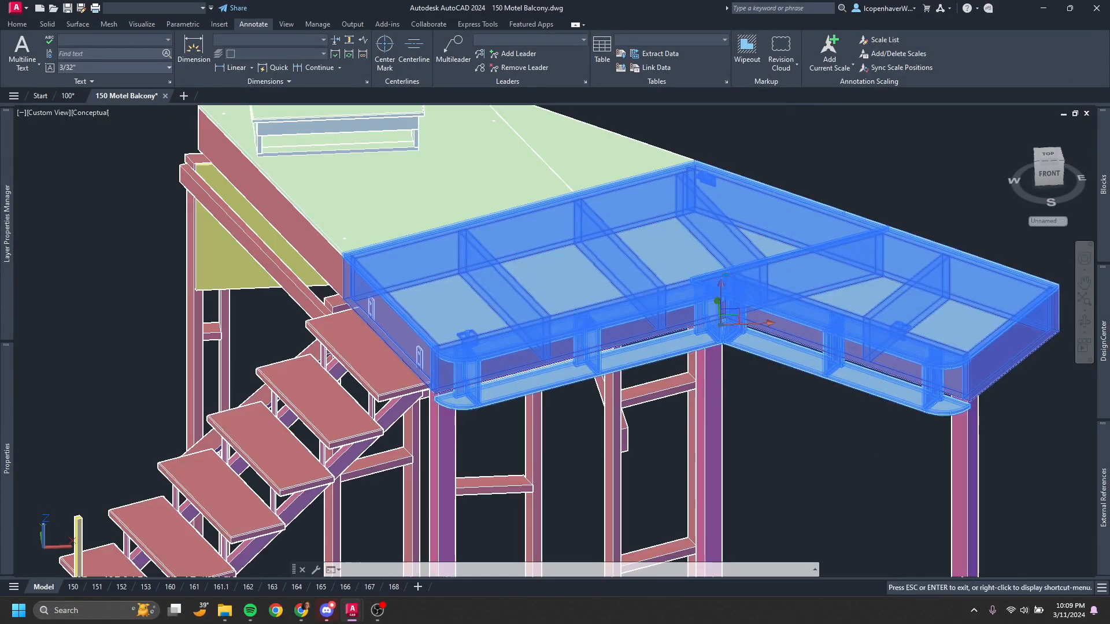
middle_click_drag(865, 418, 828, 464)
key("Escape")
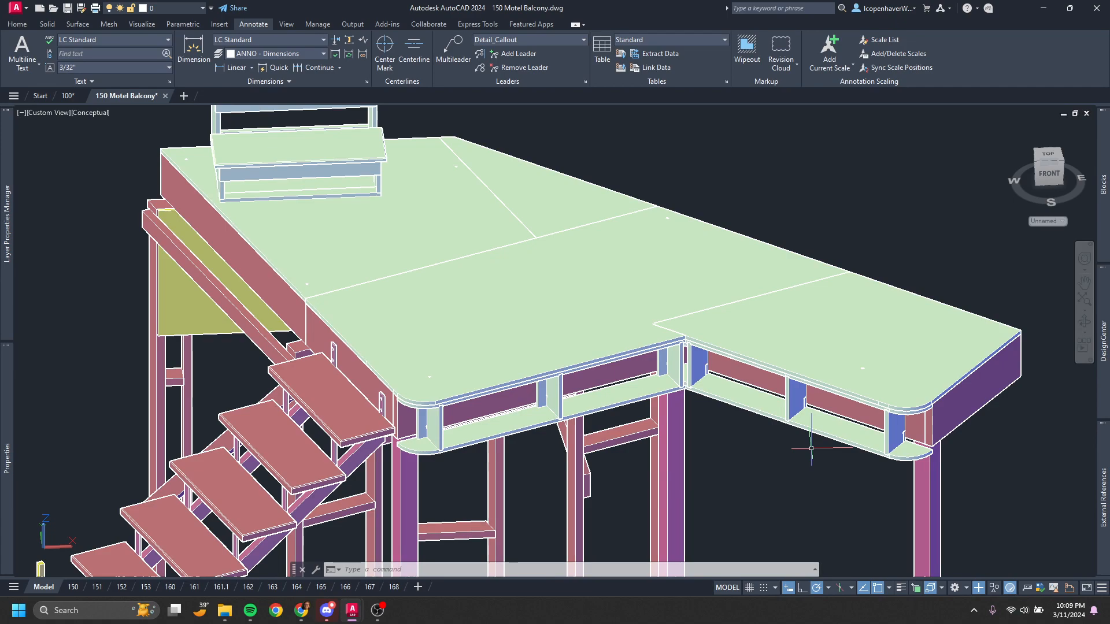
scroll(775, 447, "down", 3)
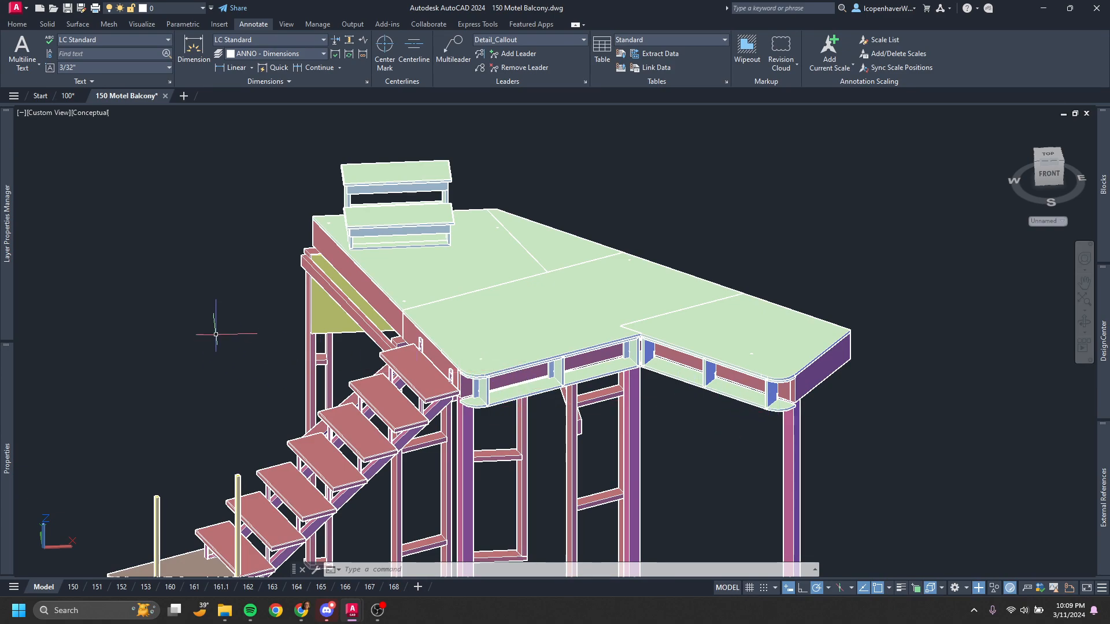
Review the non-xref layer list and highlight layer 0 in it
mouse_move(7, 237)
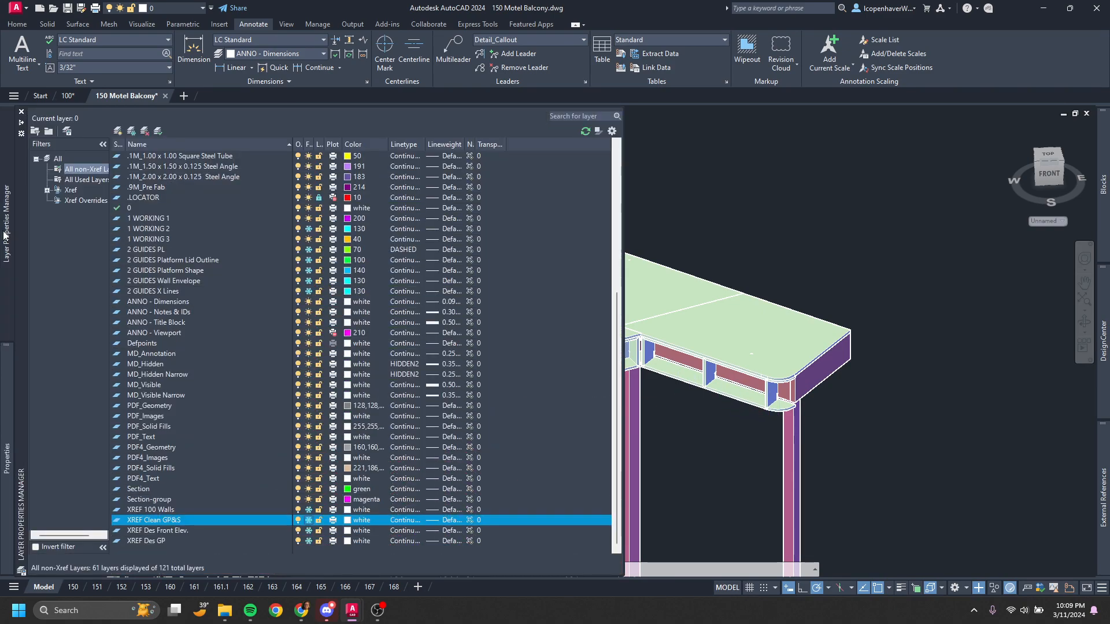
scroll(179, 264, "up", 8)
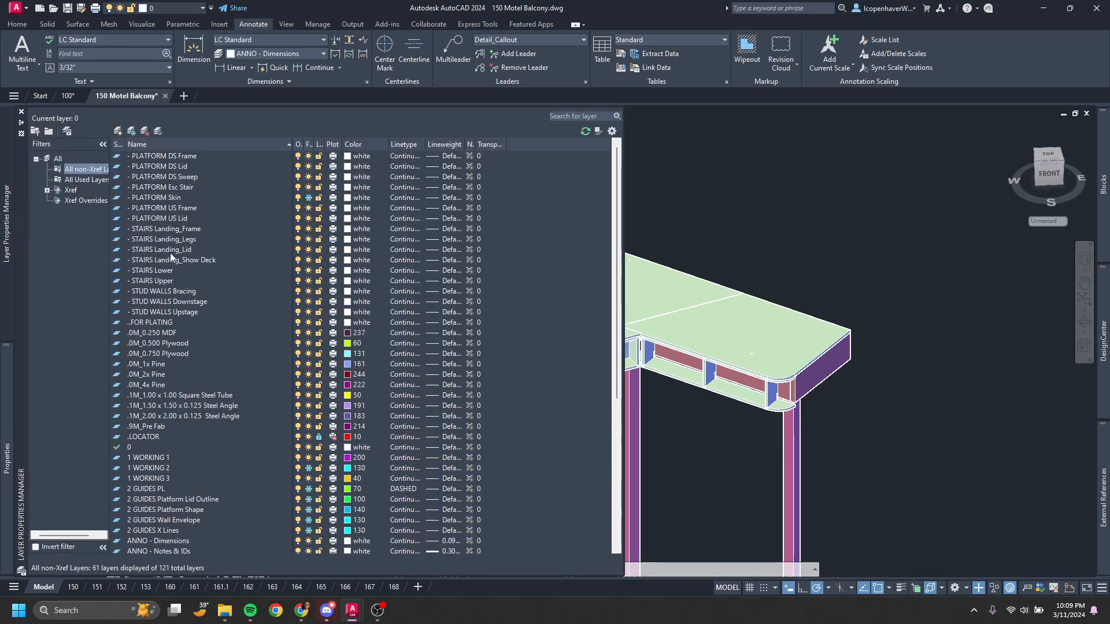
scroll(170, 252, "down", 7)
left_click(157, 229)
left_click(738, 218)
left_click(736, 220)
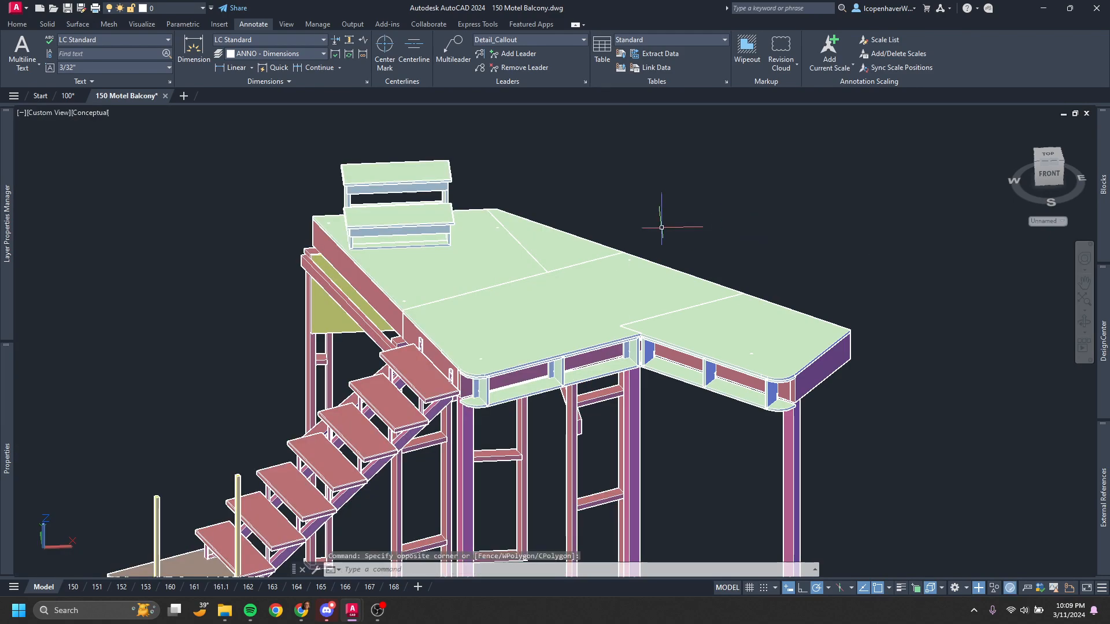
Examine how the layer name prefixes group the platform, stair, material, working, guide, annotation and XREF layers
mouse_move(7, 223)
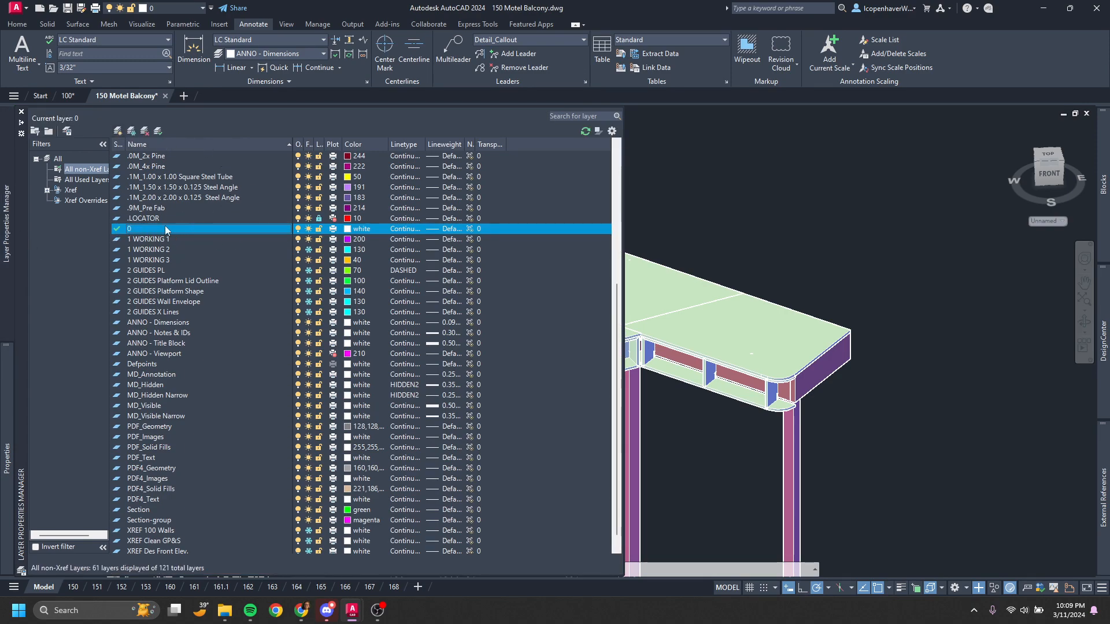
scroll(174, 248, "up", 7)
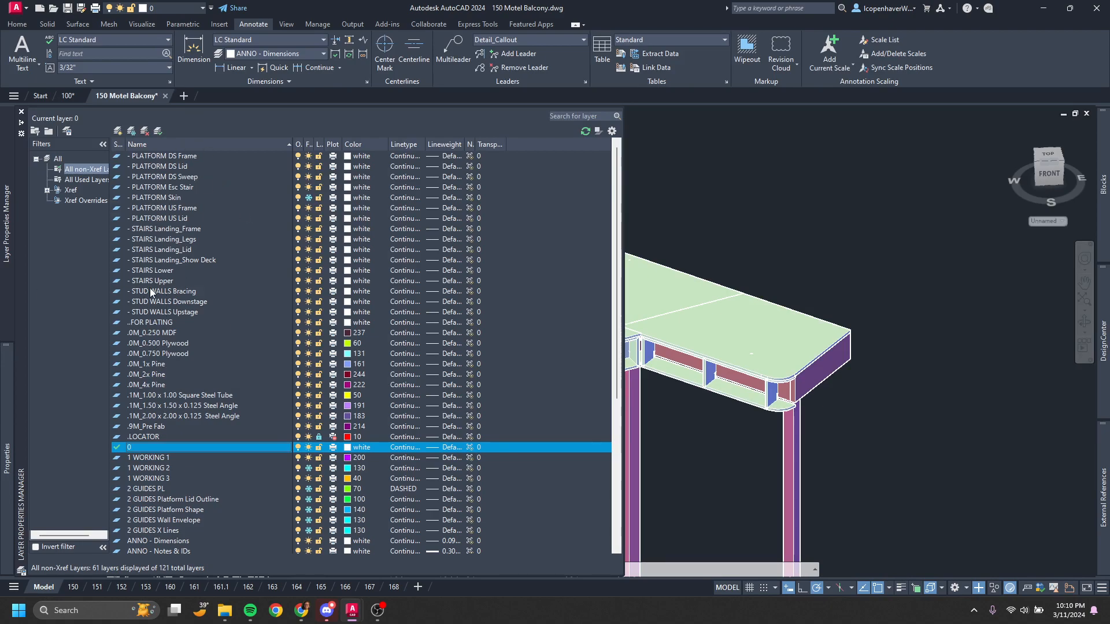
scroll(151, 290, "down", 6)
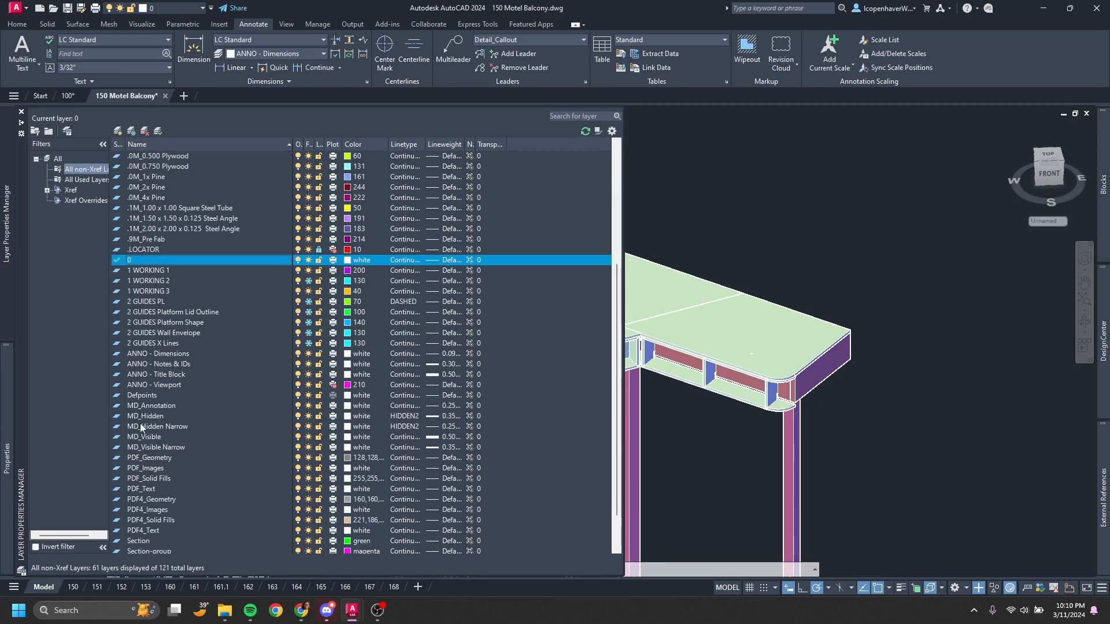
scroll(202, 432, "down", 2)
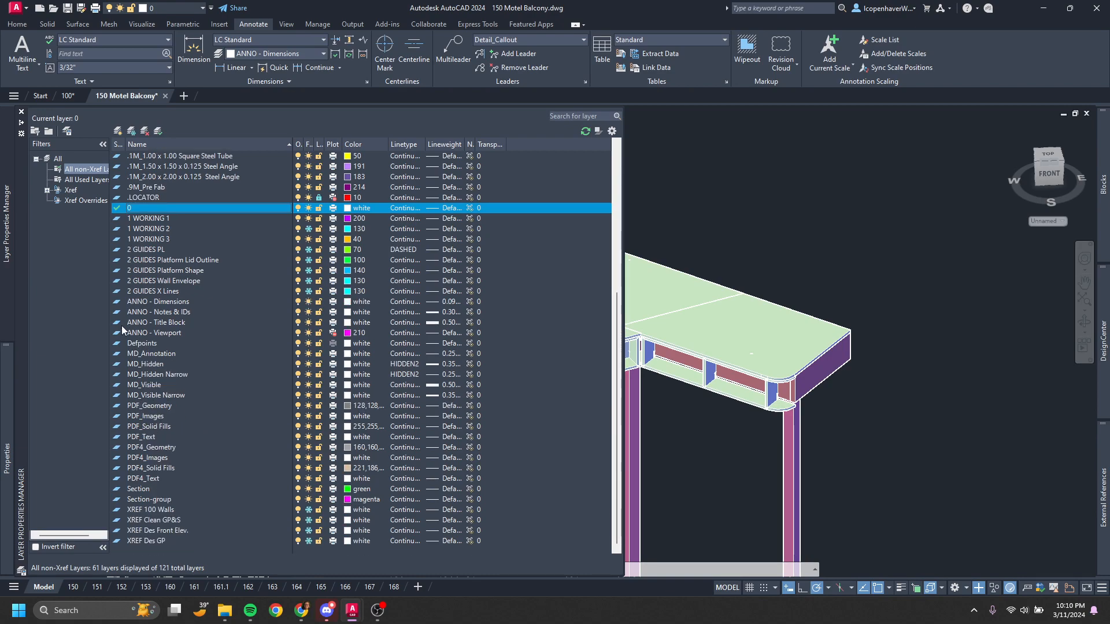
scroll(234, 341, "up", 8)
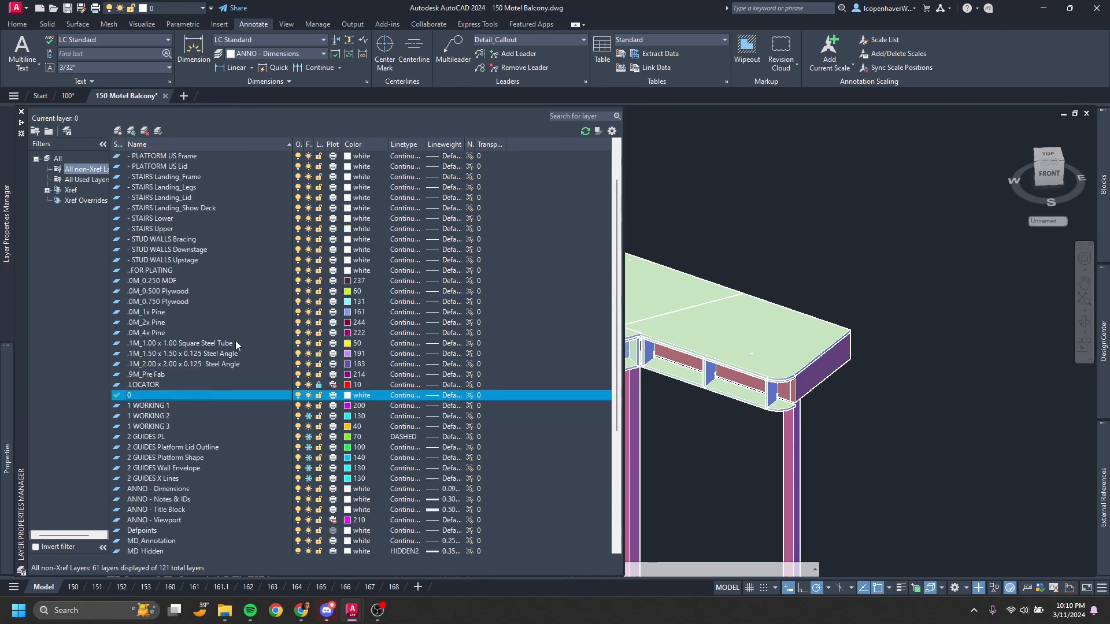
scroll(155, 469, "down", 1)
scroll(131, 397, "down", 2)
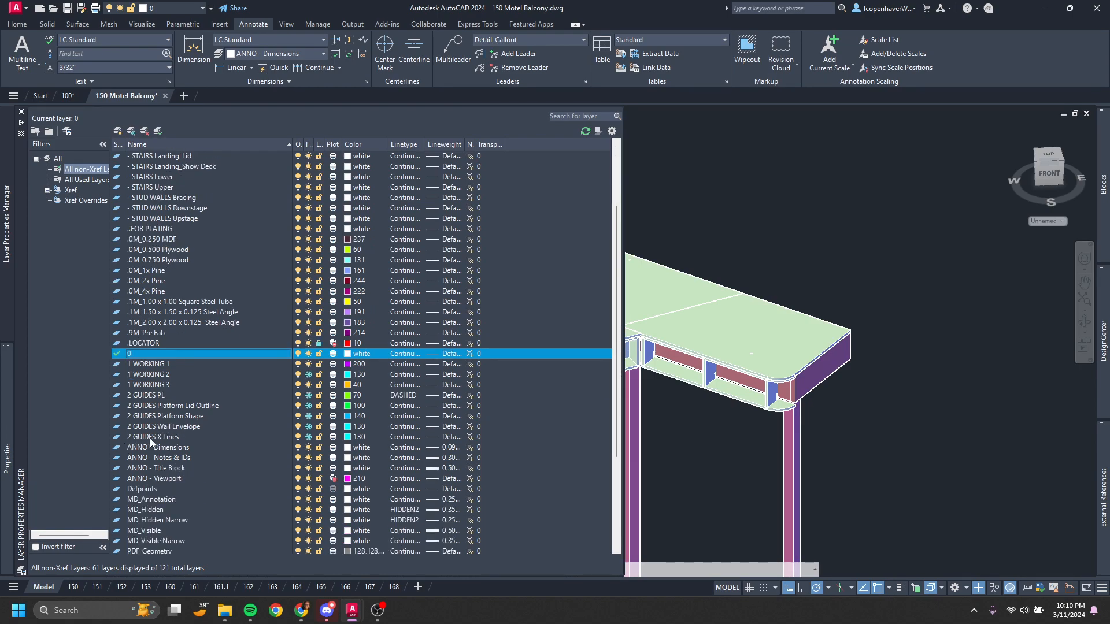
scroll(150, 439, "up", 3)
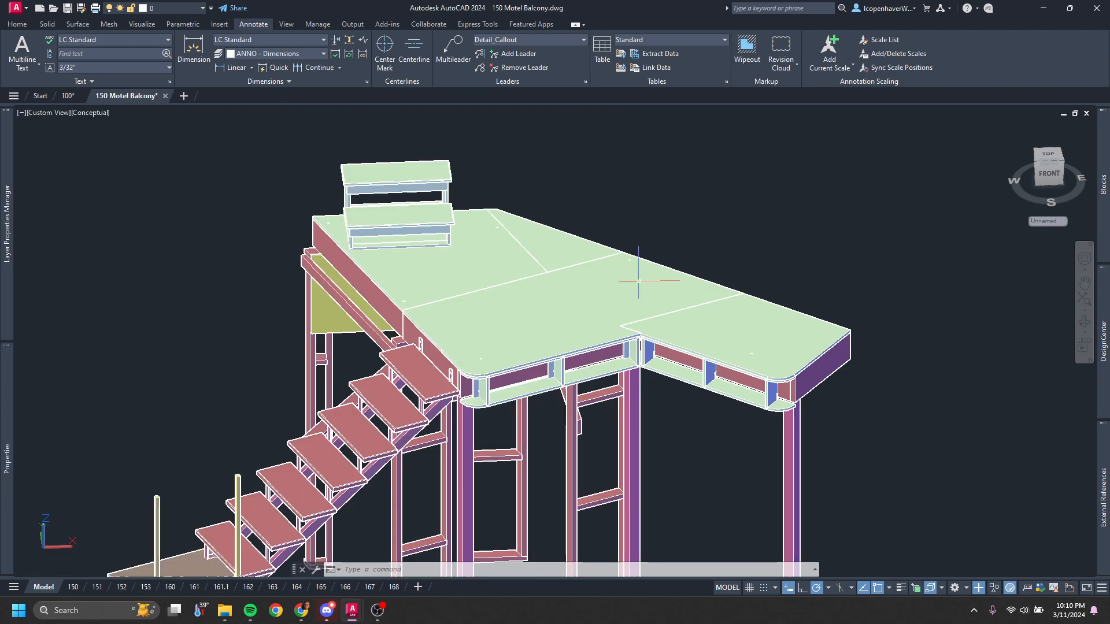
Select the platform lids and front sweep in the model and relate these assemblies to the layer list
left_click(653, 283)
left_click(549, 254)
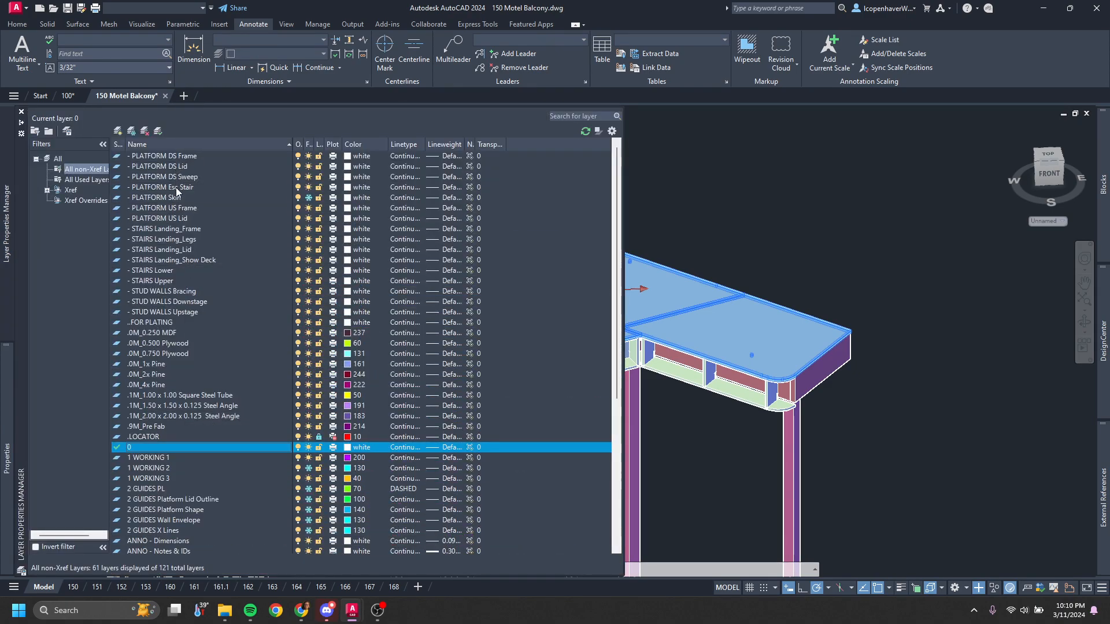
scroll(241, 334, "down", 6)
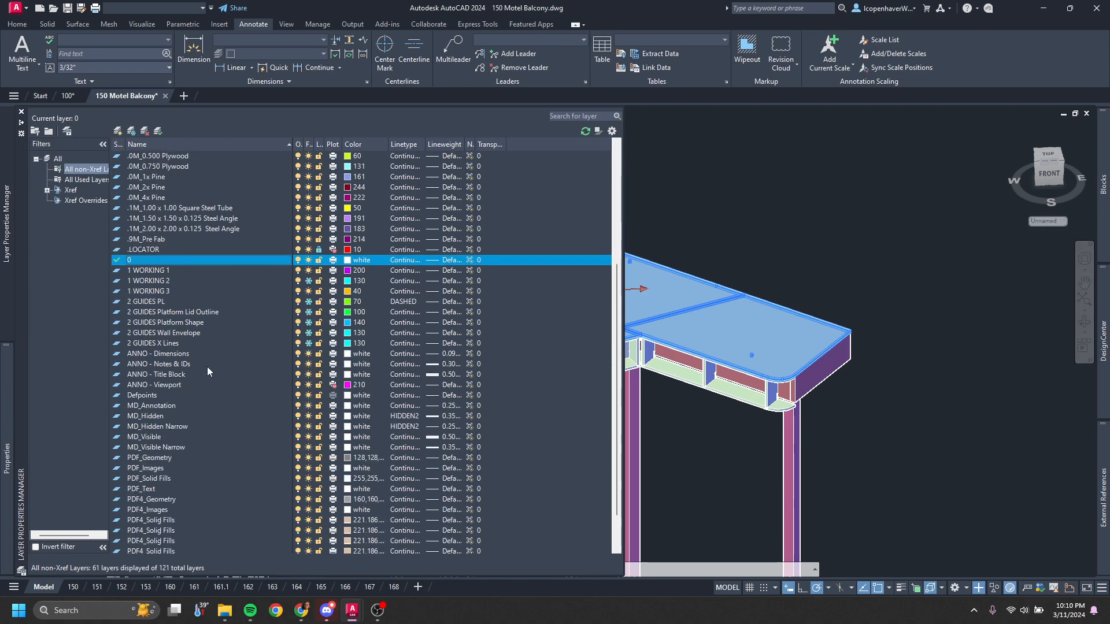
scroll(197, 330, "up", 2)
scroll(202, 217, "down", 4)
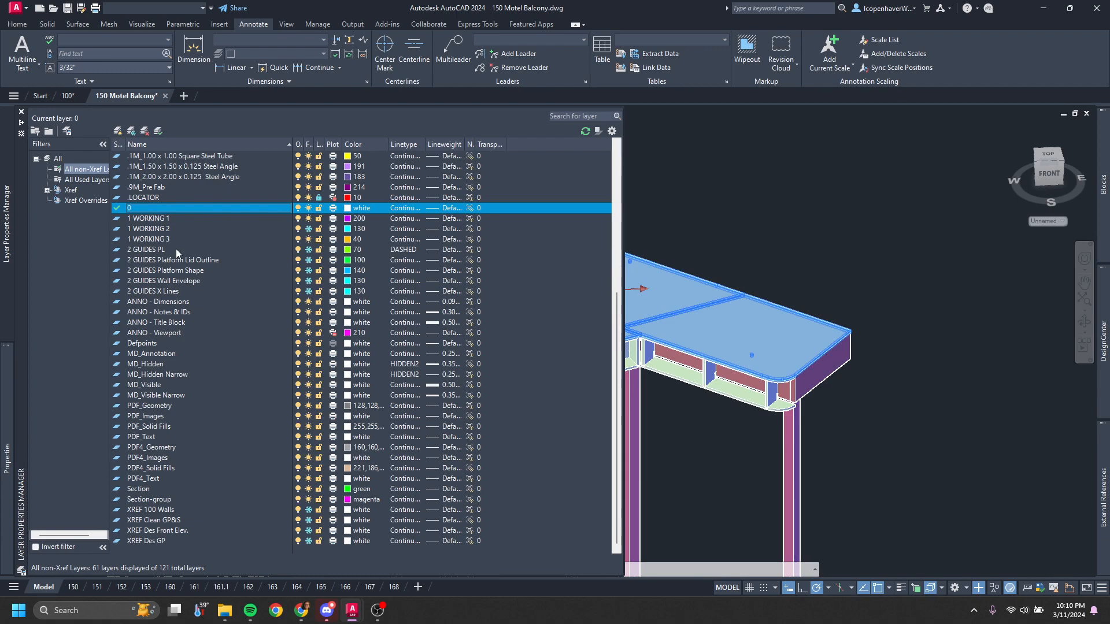
scroll(168, 316, "up", 6)
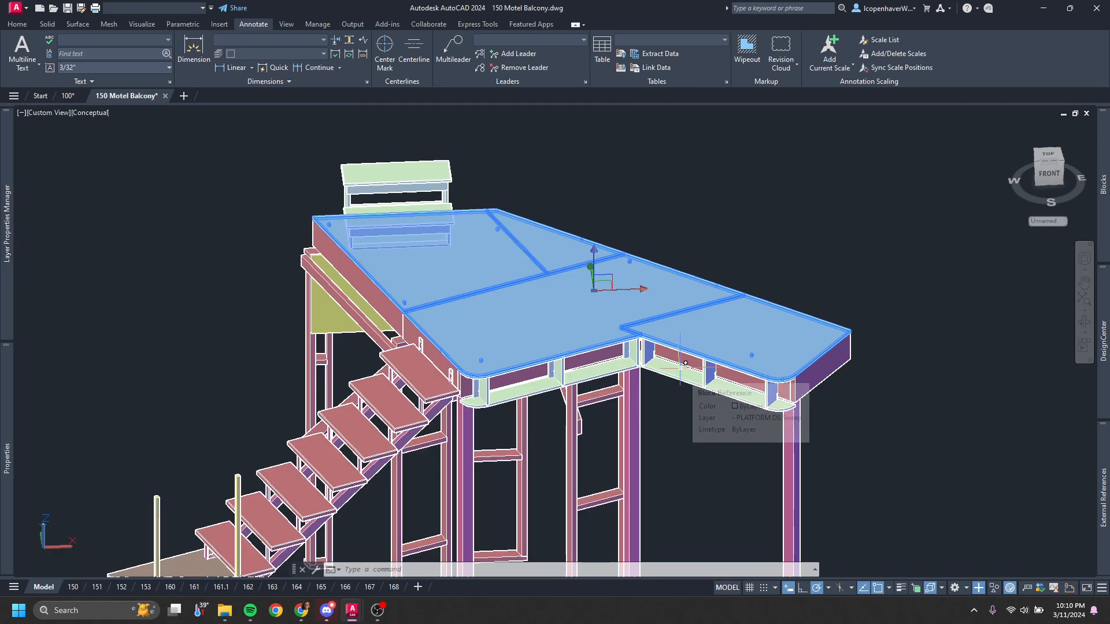
key("Escape")
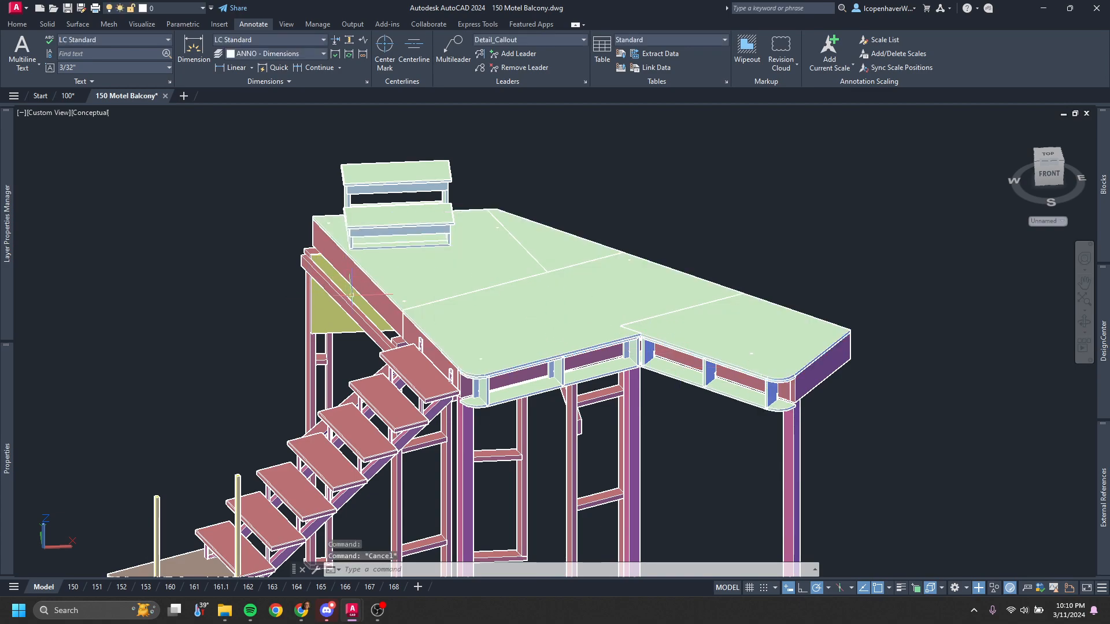
left_click(482, 384)
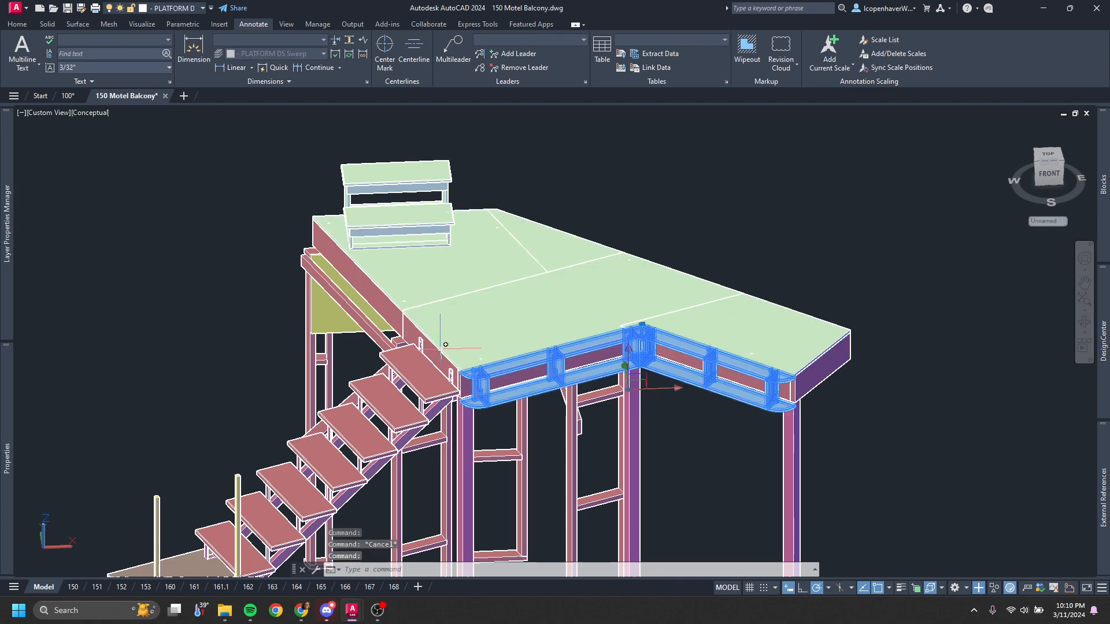
key("Escape")
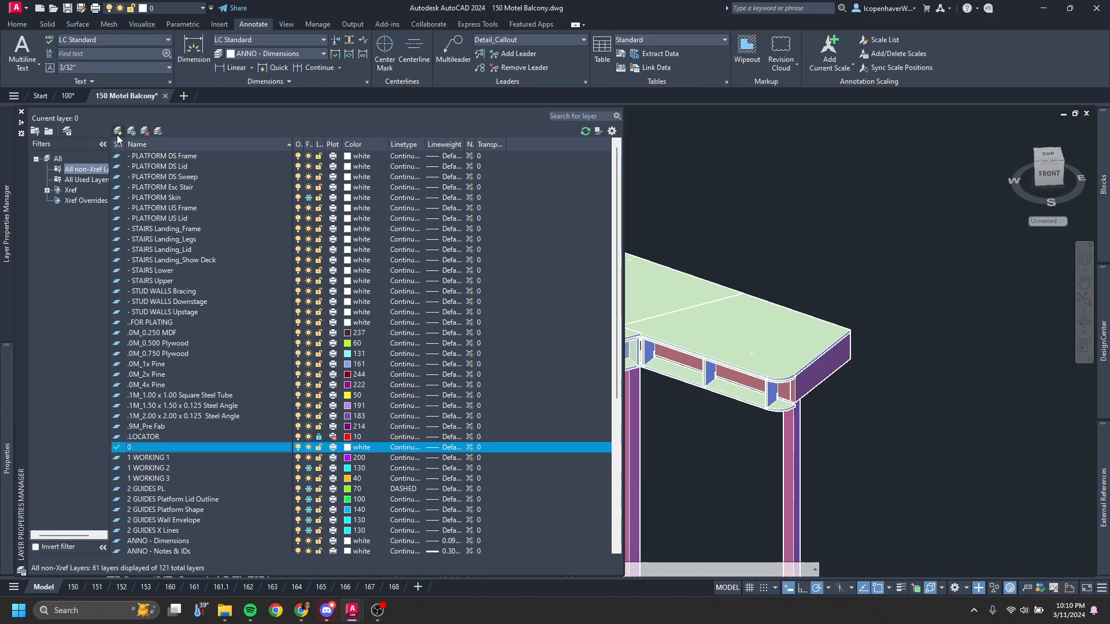
Create a new layer named $ CNC, using the PLATFORM DS Lid layer as its starting point
left_click(149, 166)
left_click(119, 131)
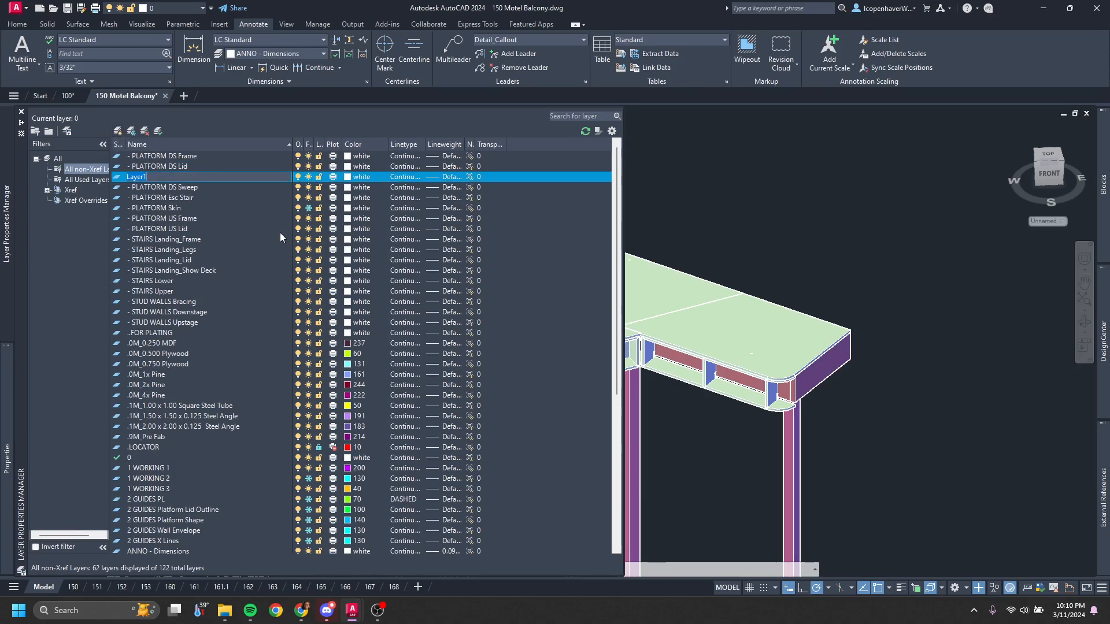
type("$ CNC")
key("Return")
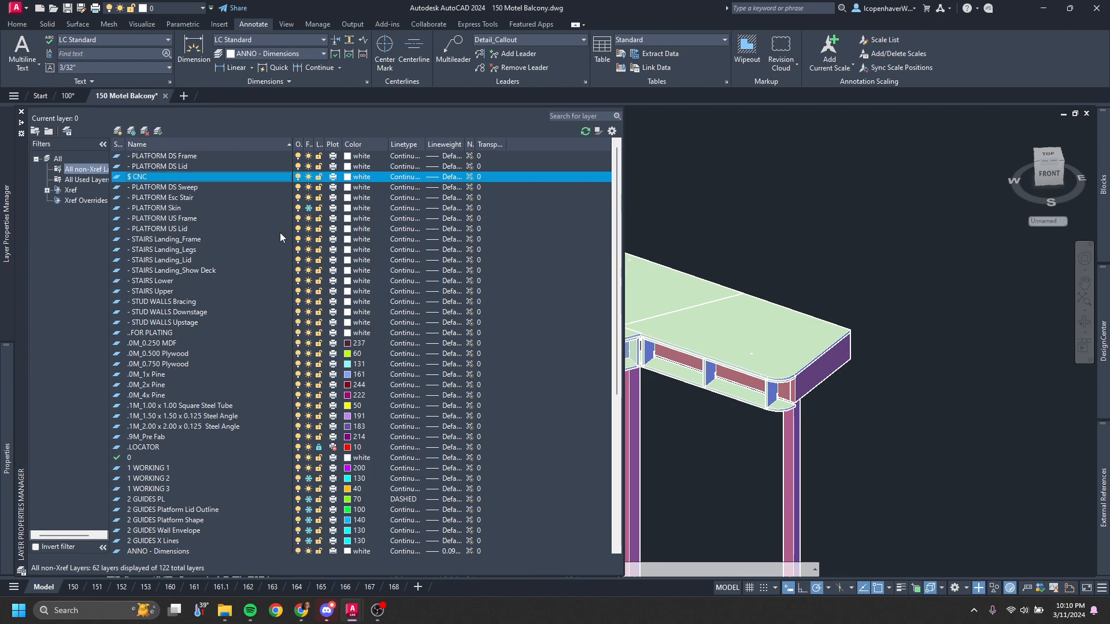
Refresh the layer list's sorting and delete the $ CNC layer from it
left_click(586, 131)
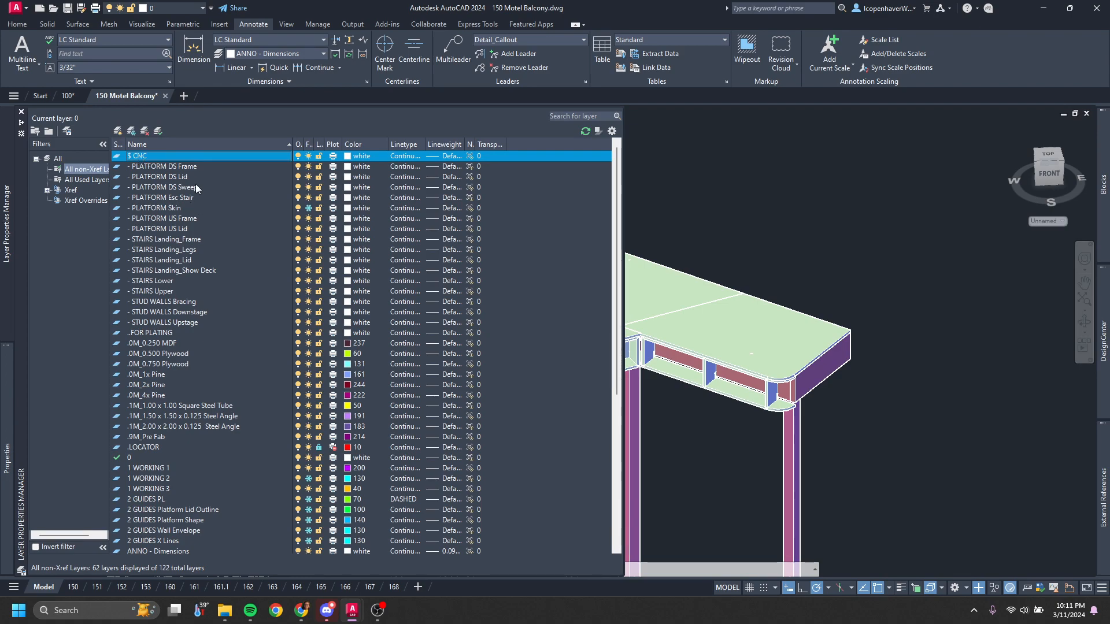
key("Delete")
key("Down")
key("Down")
key("Down")
key("Down")
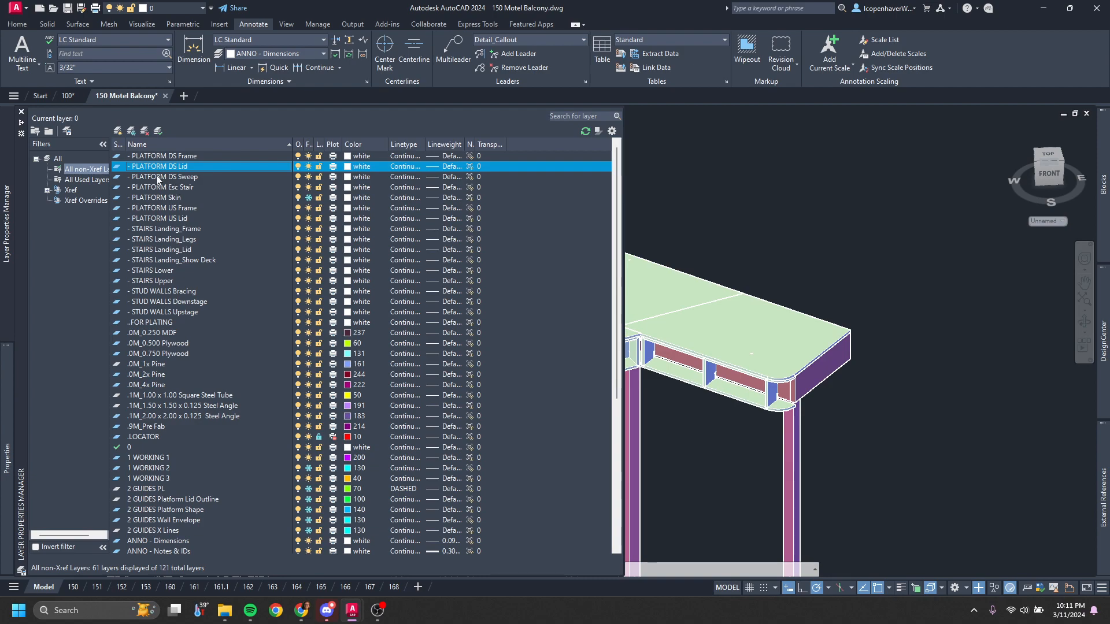
Examine the PLATFORM layers one by one, covering the DS and US frames and lids, sweep, escape stair and skin
left_click(152, 207)
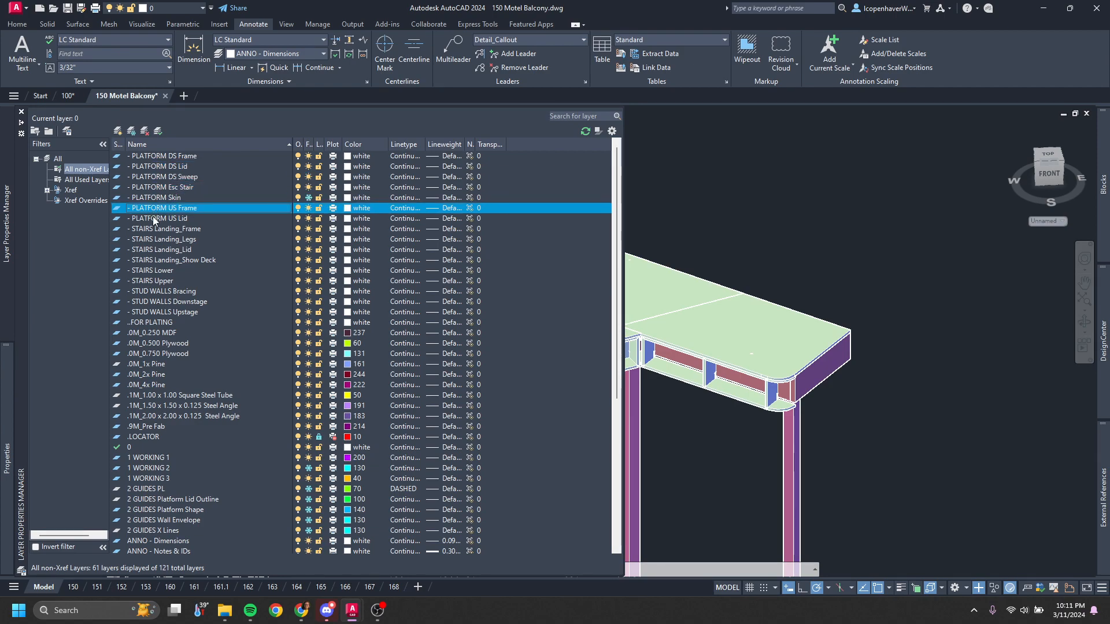
left_click(152, 216)
left_click(158, 155)
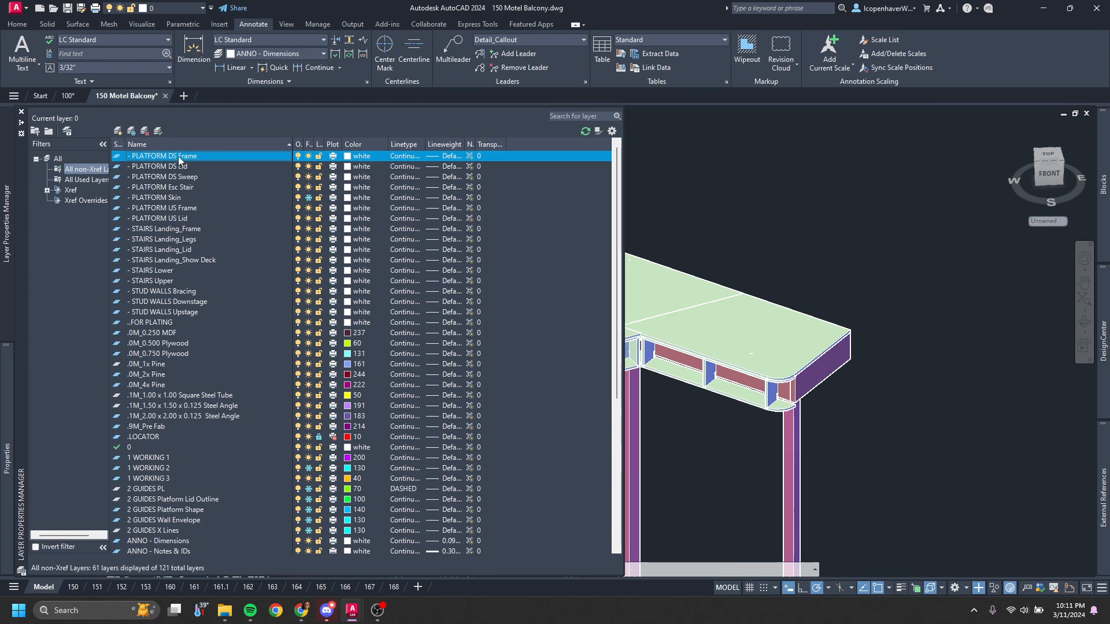
left_click(157, 168)
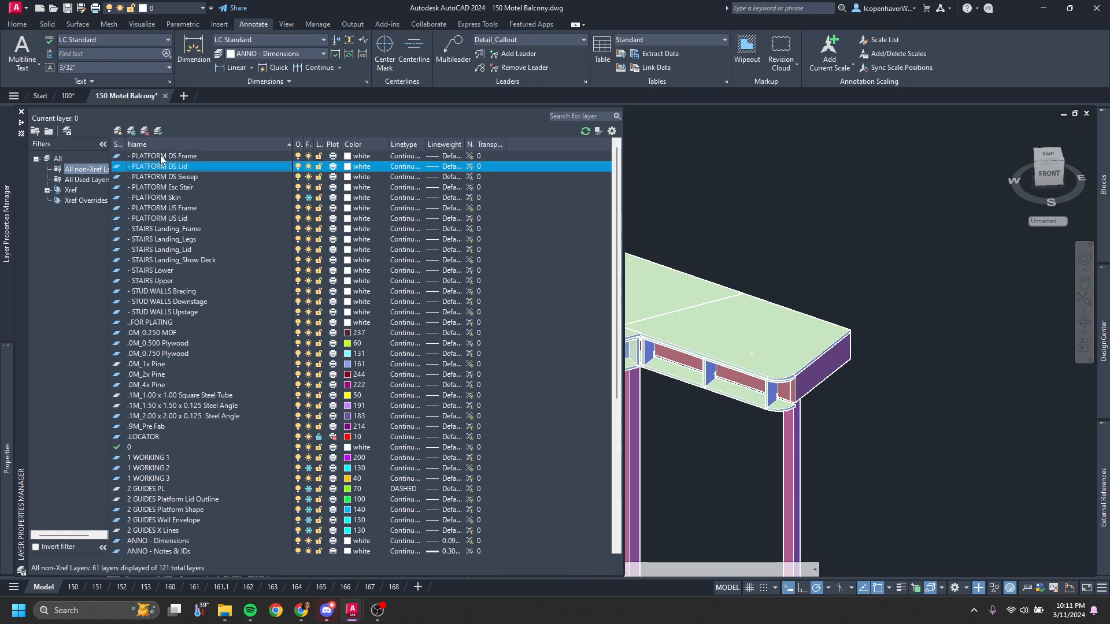
left_click(156, 157)
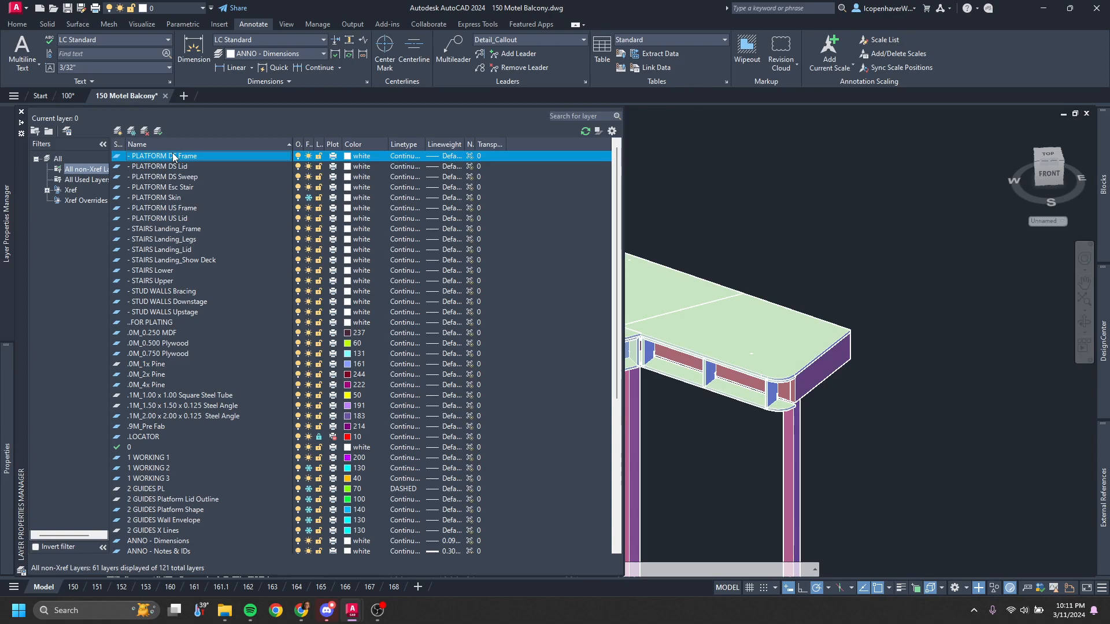
left_click(145, 170)
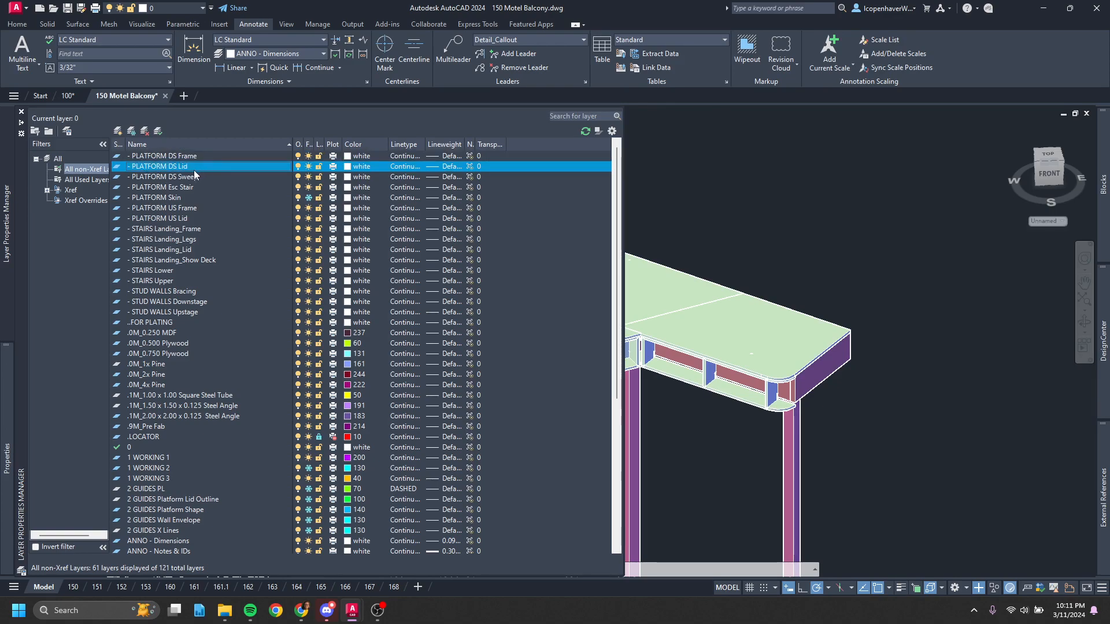
left_click(163, 178)
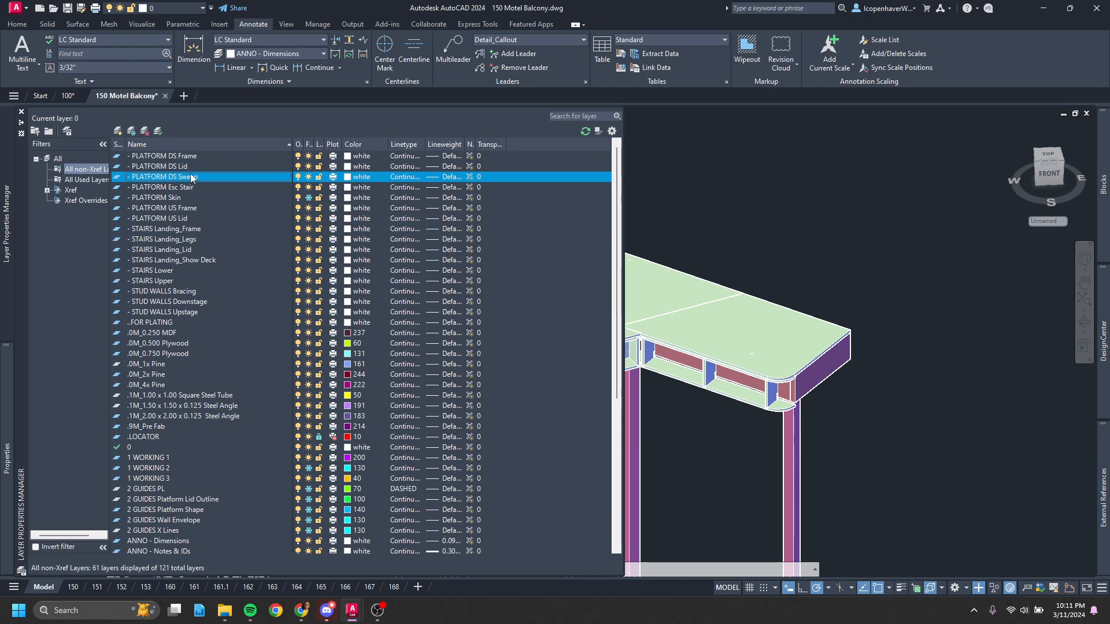
left_click(174, 188)
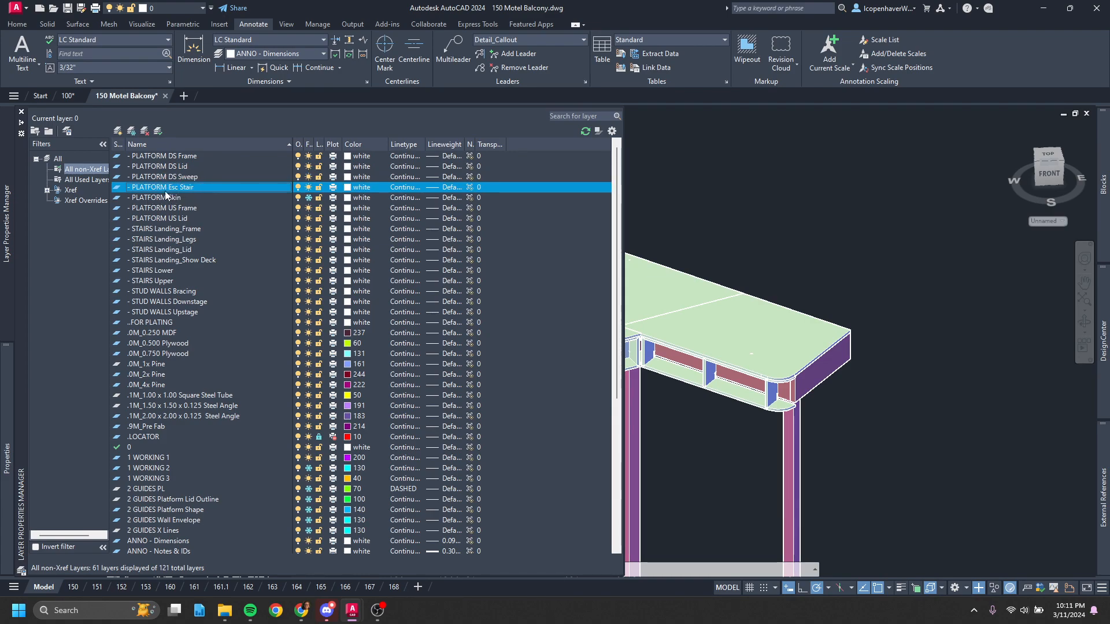
left_click(160, 199)
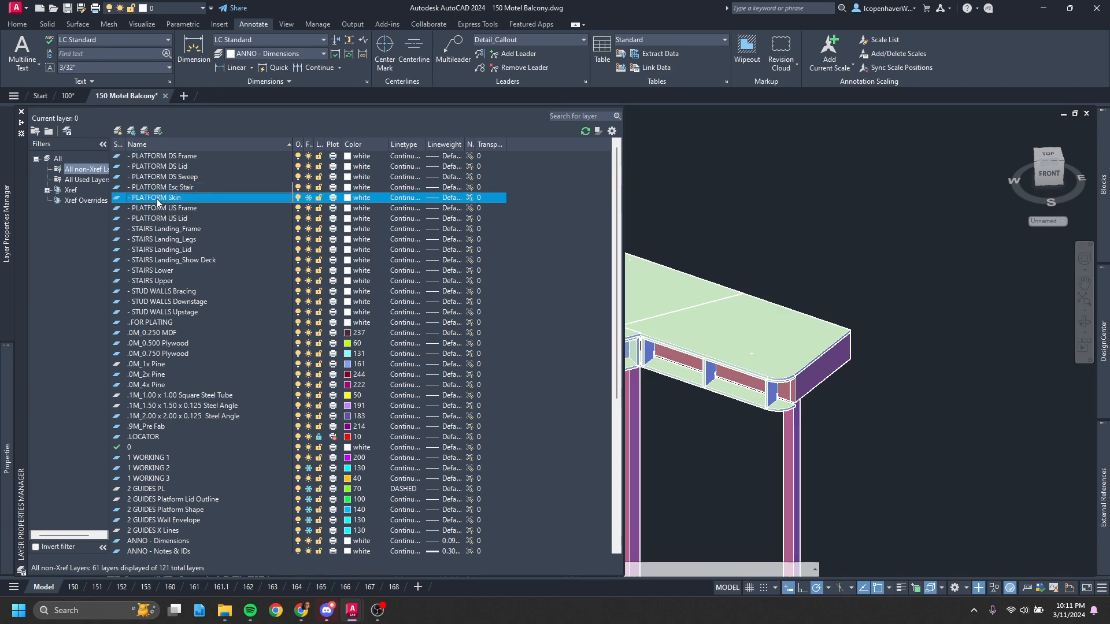
left_click(158, 209)
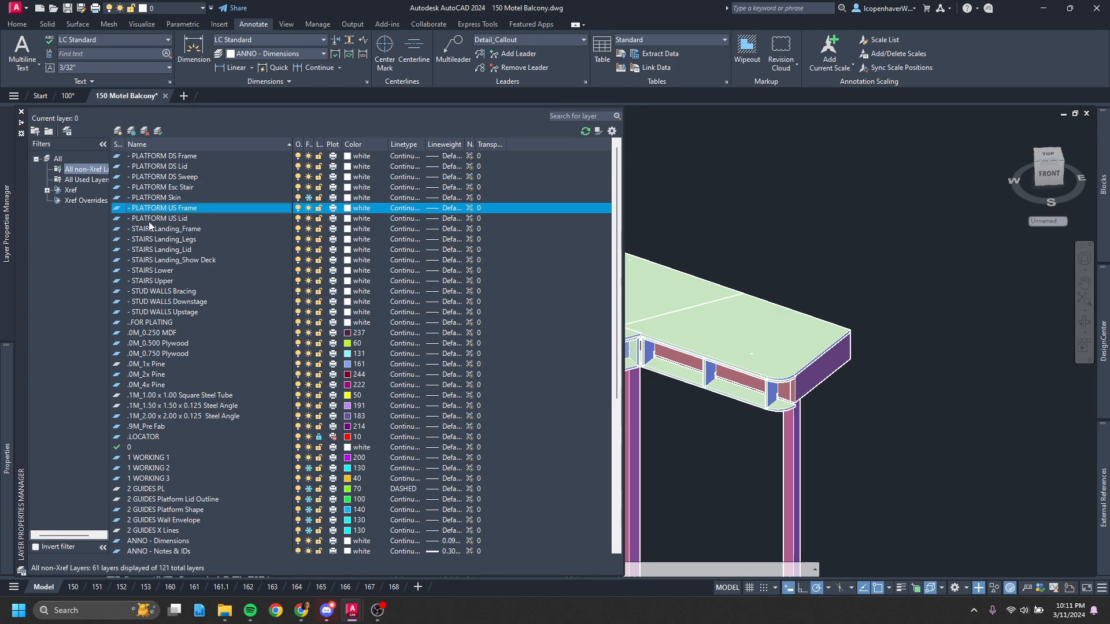
Examine the STAIRS landing layers, the STUD WALLS layers and the ..FOR PLATING layer in the list
left_click(148, 228)
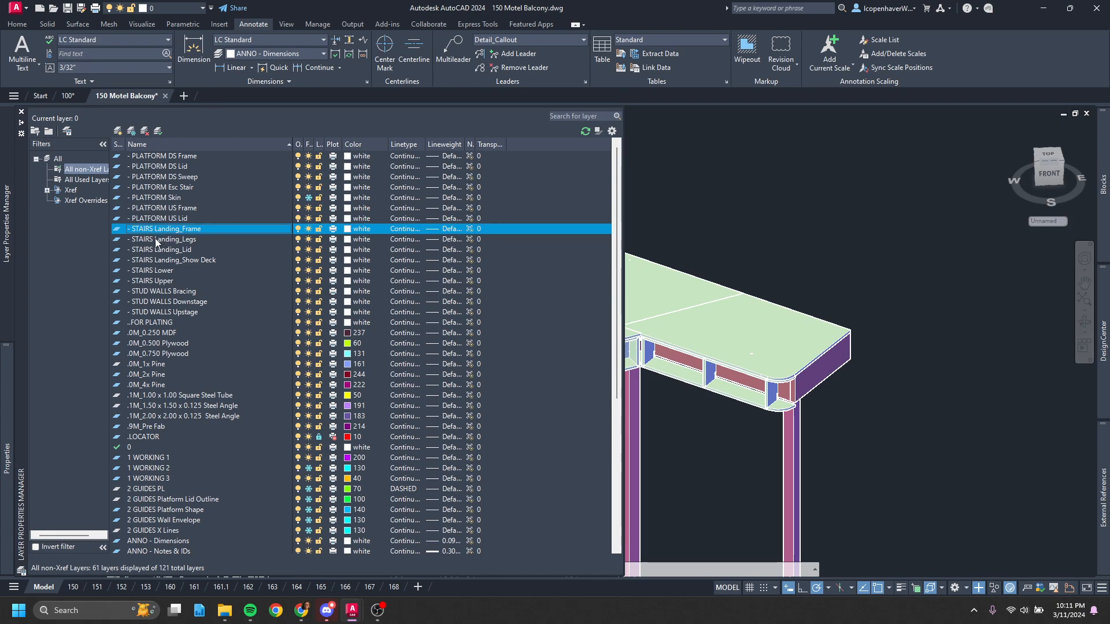
left_click(157, 240)
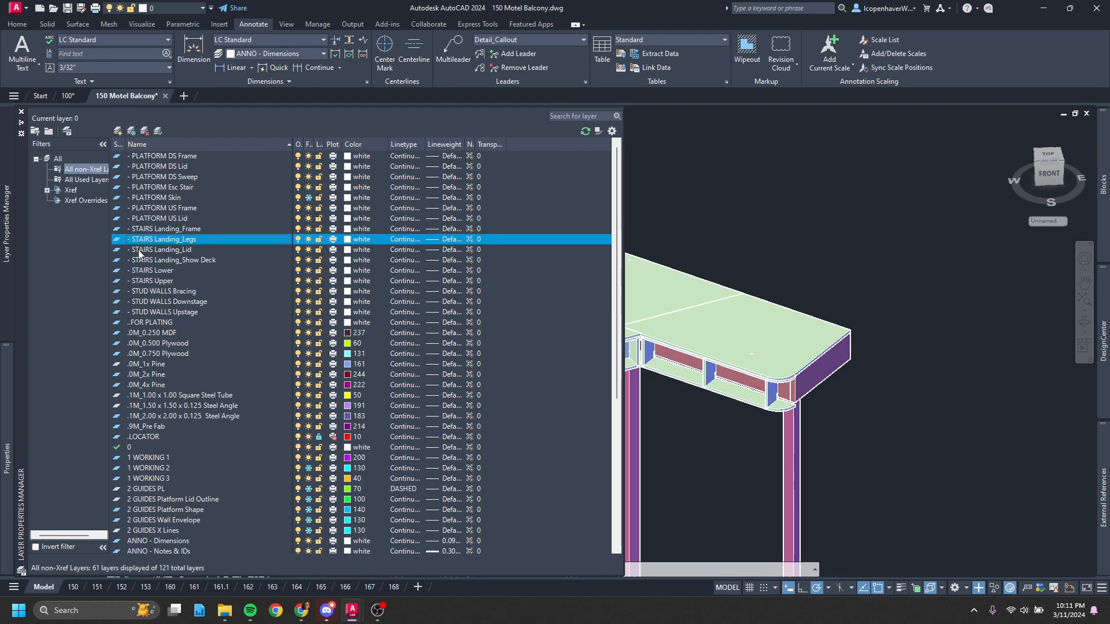
left_click(138, 250)
left_click(159, 292)
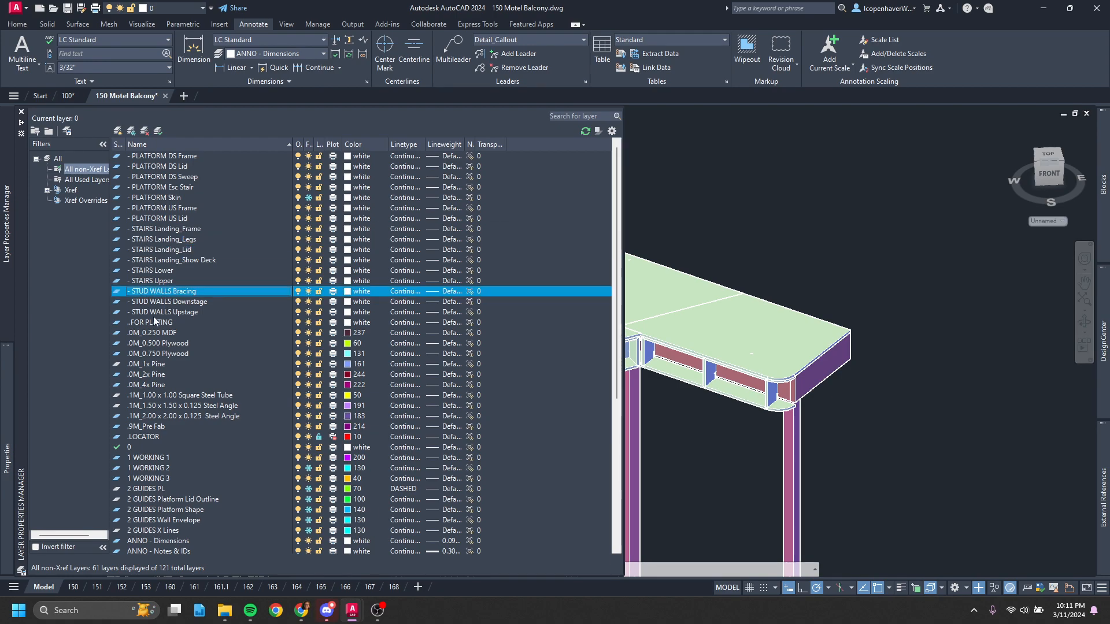
left_click(164, 309)
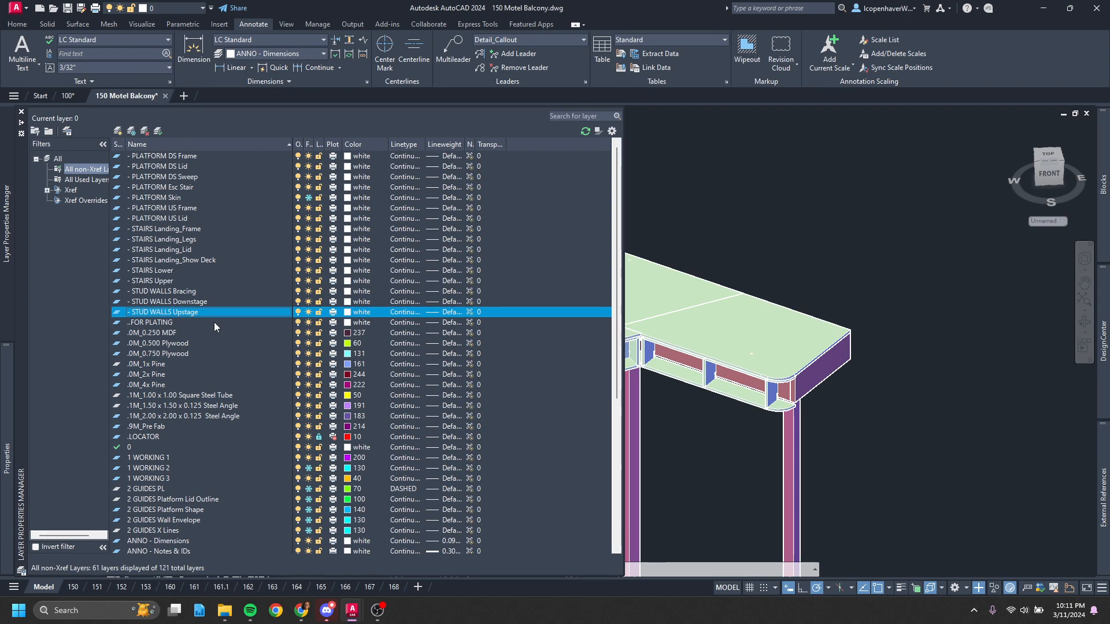
left_click(139, 321)
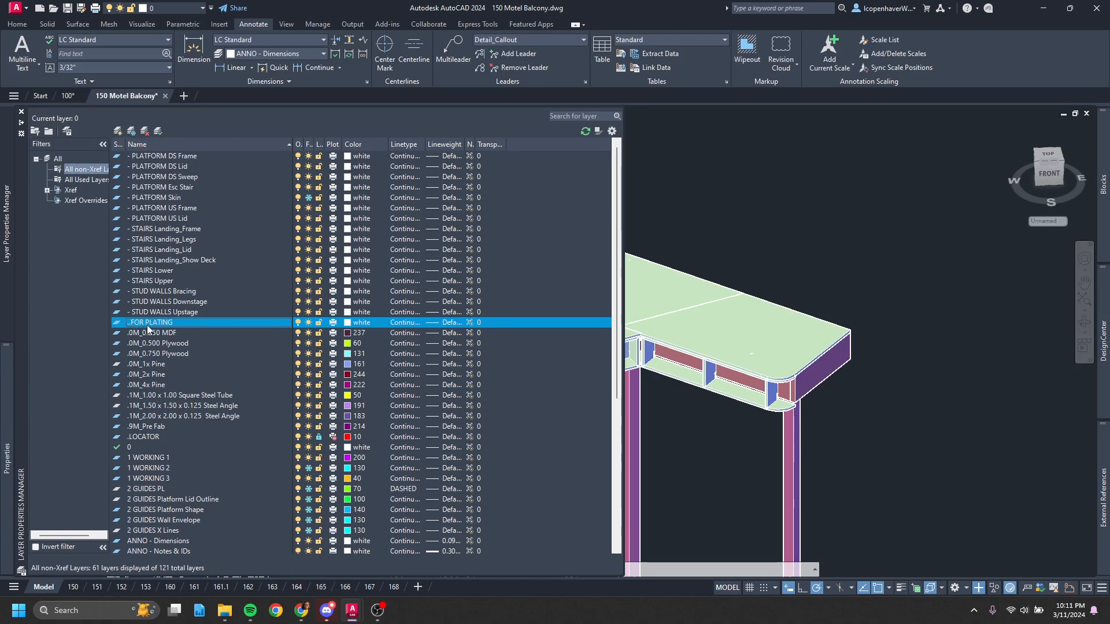
Select all the separated parts laid out beside the balcony model and assign them to the ..FOR PLATING layer
scroll(825, 319, "down", 8)
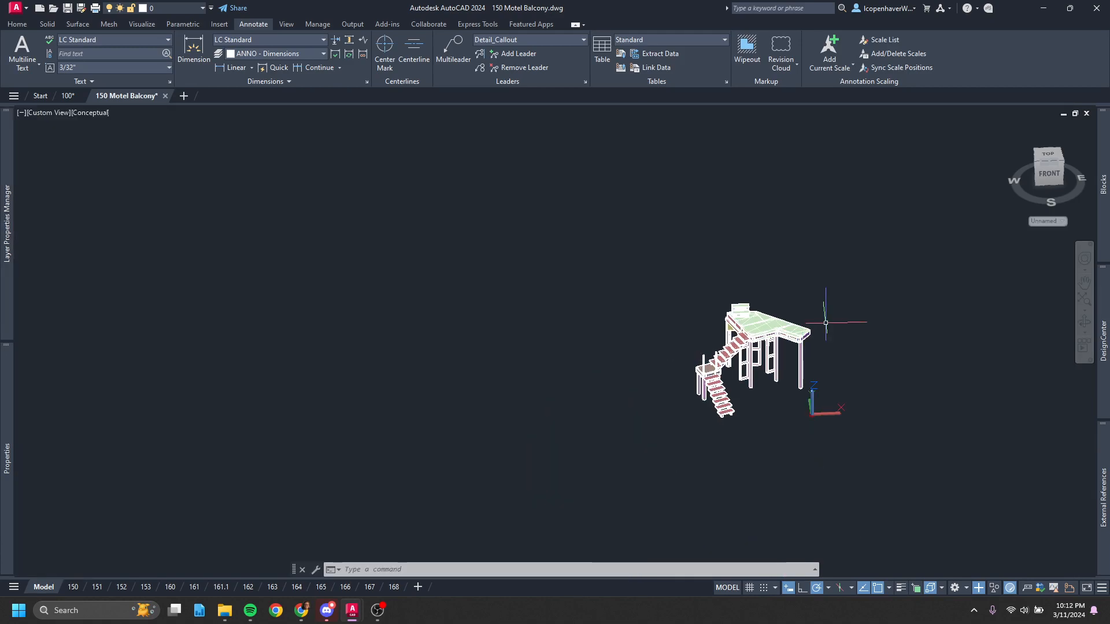
middle_click_drag(826, 320, 262, 336)
scroll(869, 347, "down", 4)
middle_click_drag(869, 347, 510, 344)
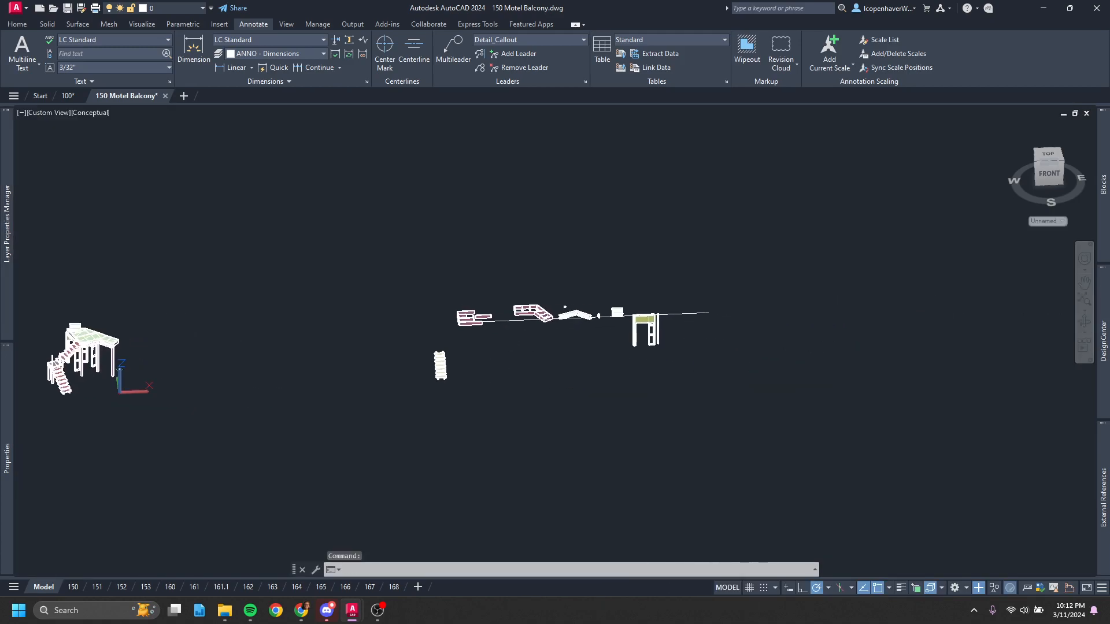
scroll(511, 344, "up", 3)
left_click(358, 208)
left_click(879, 450)
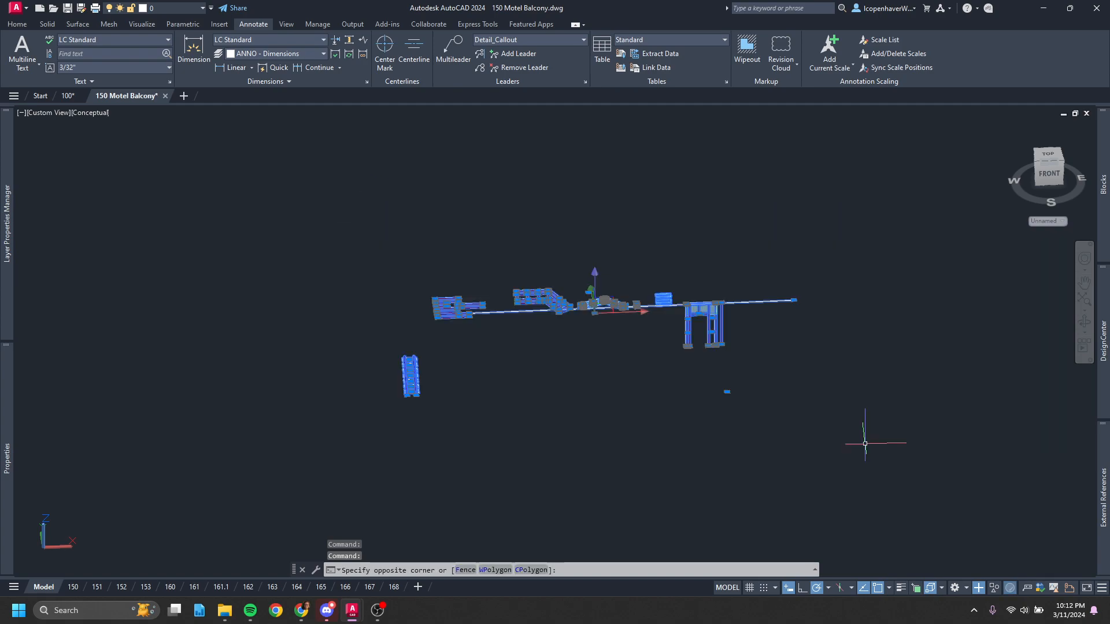
left_click(173, 8)
scroll(172, 174, "up", 1)
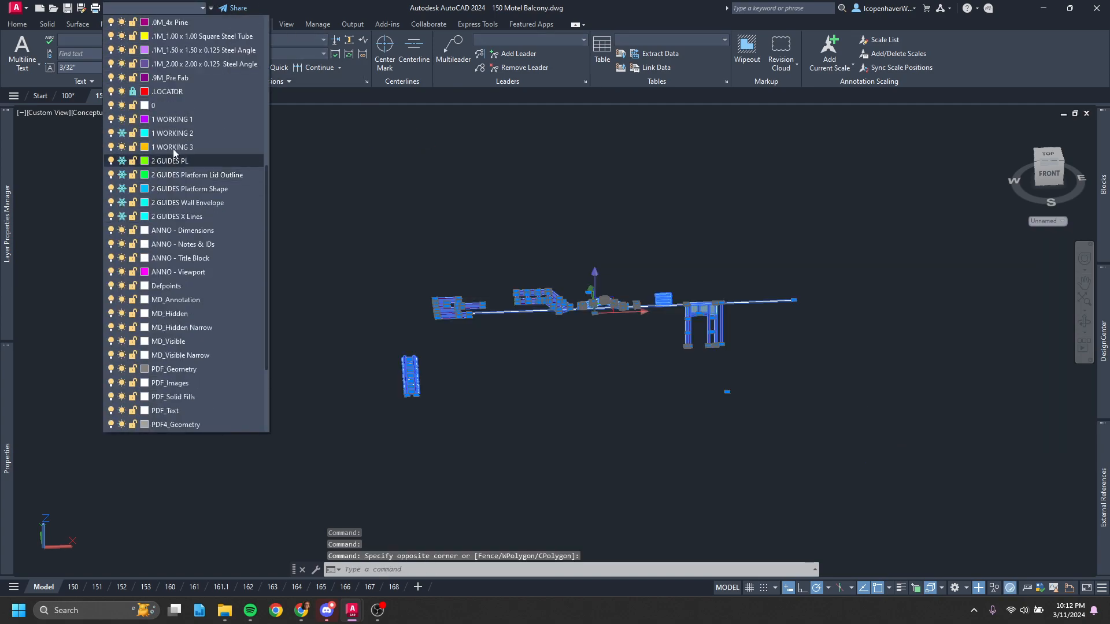
scroll(175, 104, "up", 4)
left_click(173, 105)
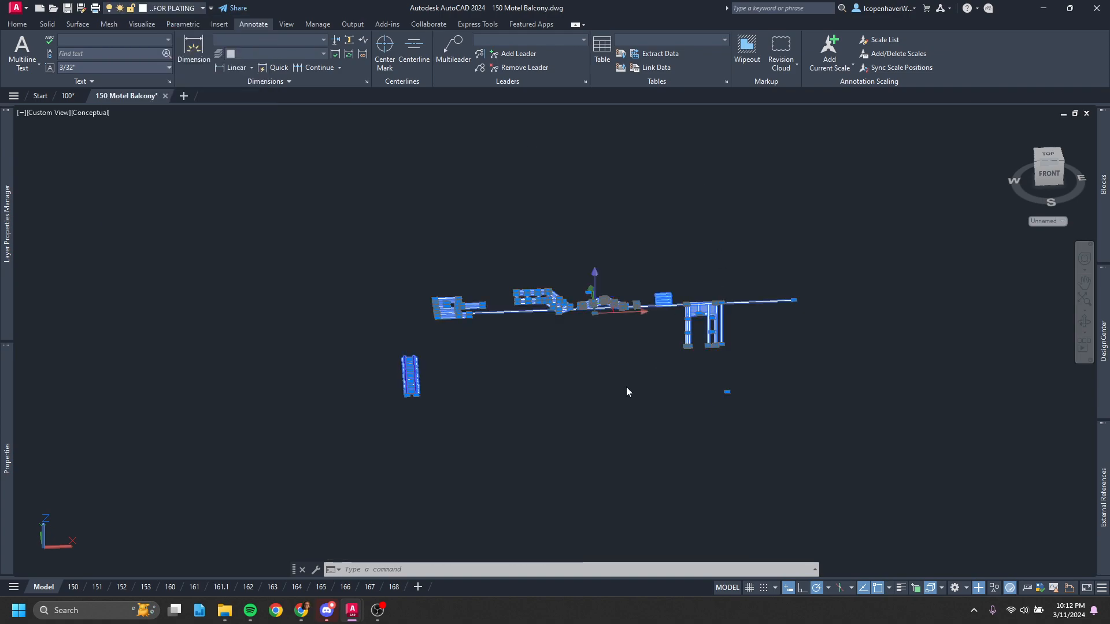
key("Escape")
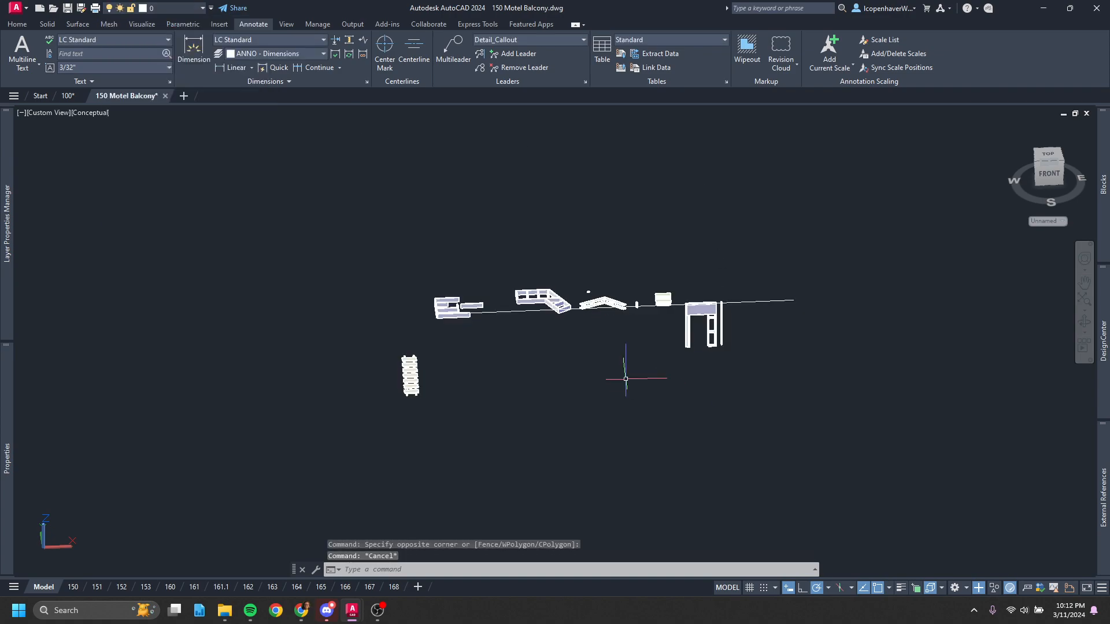
Select the outer leg of the stud wall among the separated parts to check its layer, and clear the selection
scroll(639, 371, "up", 4)
scroll(771, 292, "up", 6)
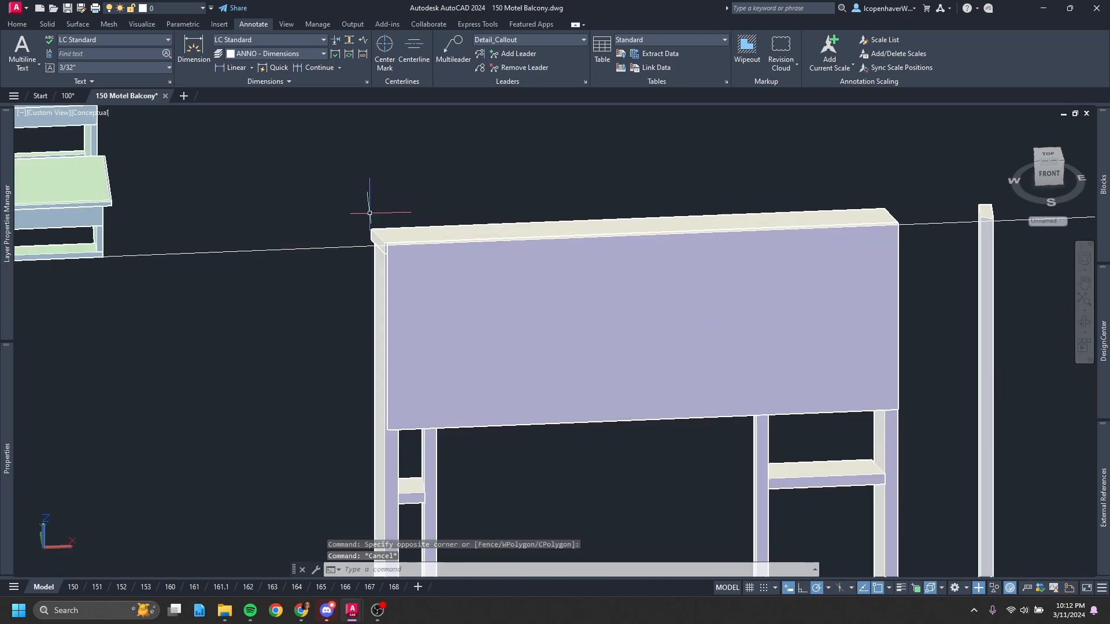
scroll(399, 405, "down", 3)
scroll(406, 347, "up", 8)
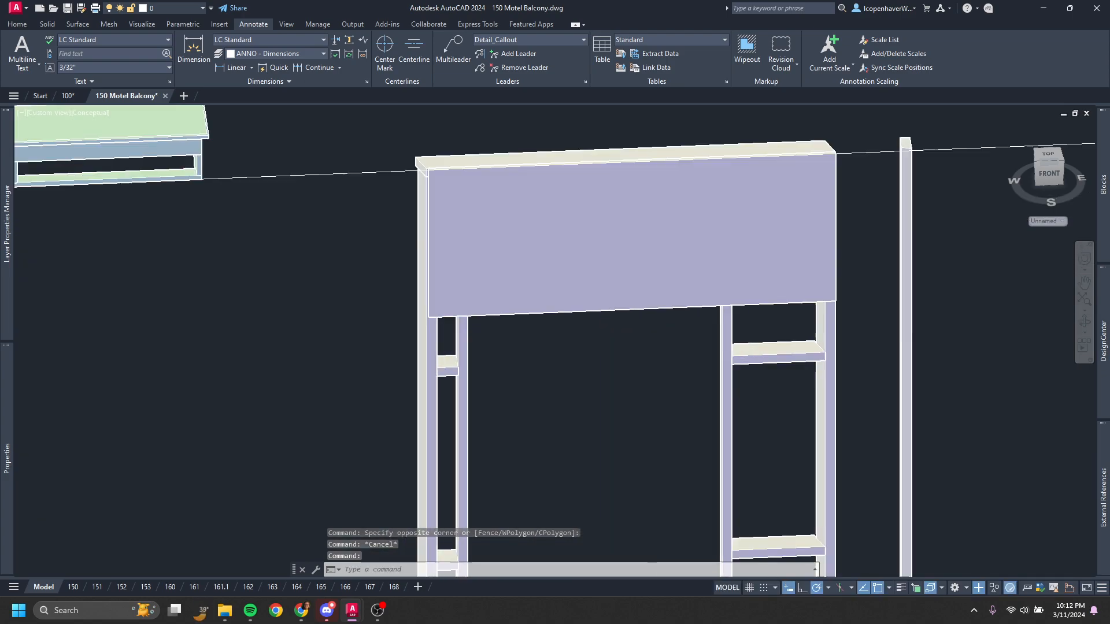
left_click(406, 347)
scroll(460, 364, "down", 6)
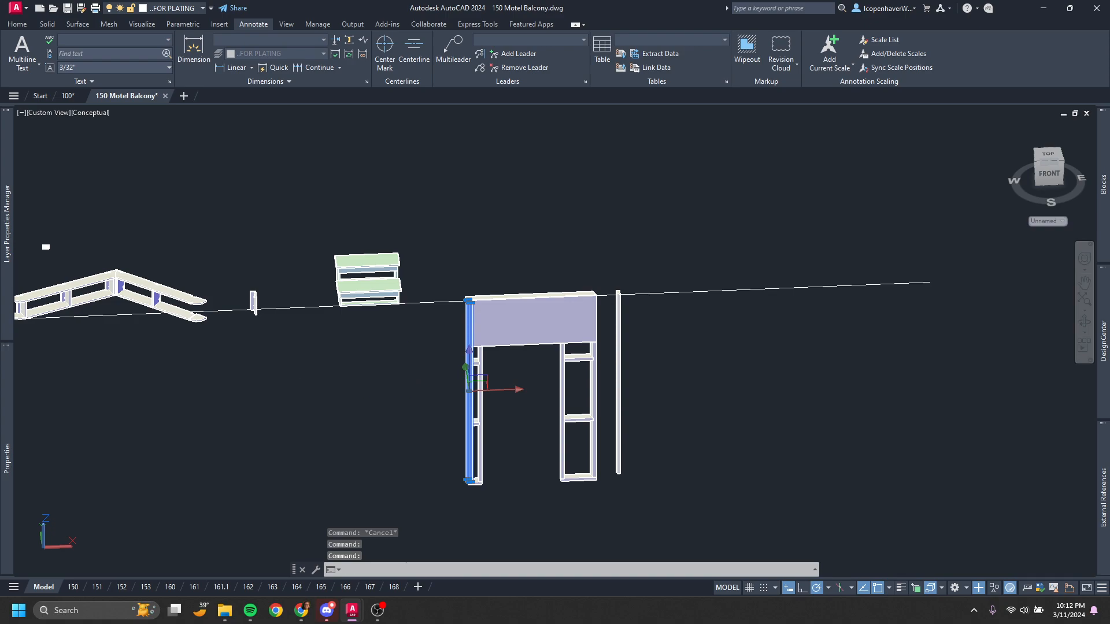
middle_click_drag(461, 364, 616, 316)
key("Escape")
Freeze the ..FOR PLATING layer by picking one of its parts in the model, and undo the freeze
type("fr")
key("Return")
left_click(263, 246)
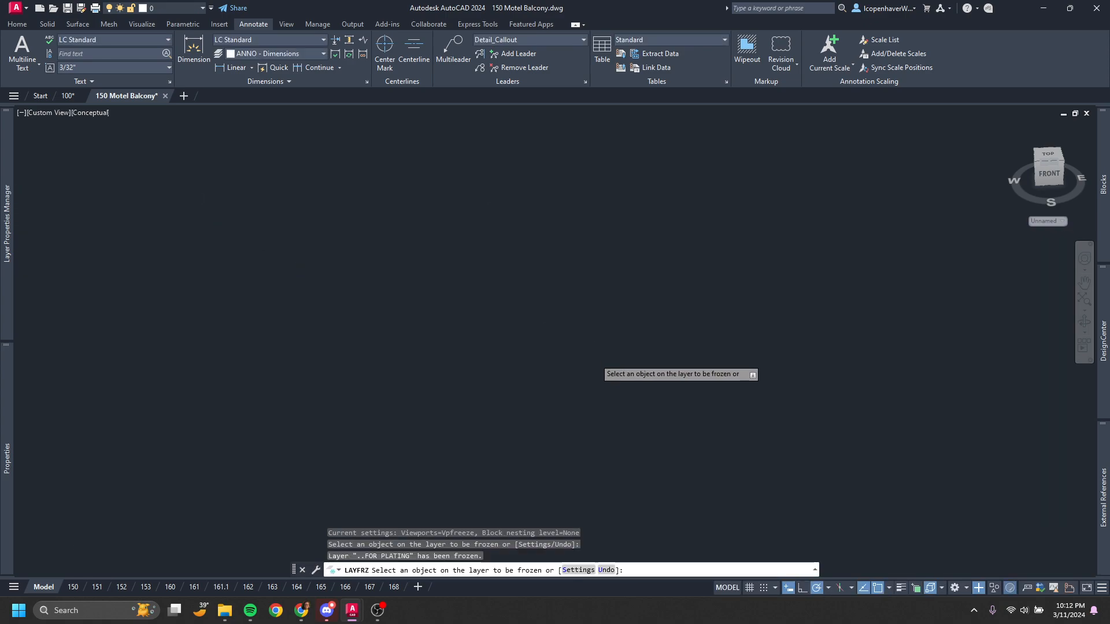
key("ctrl+z")
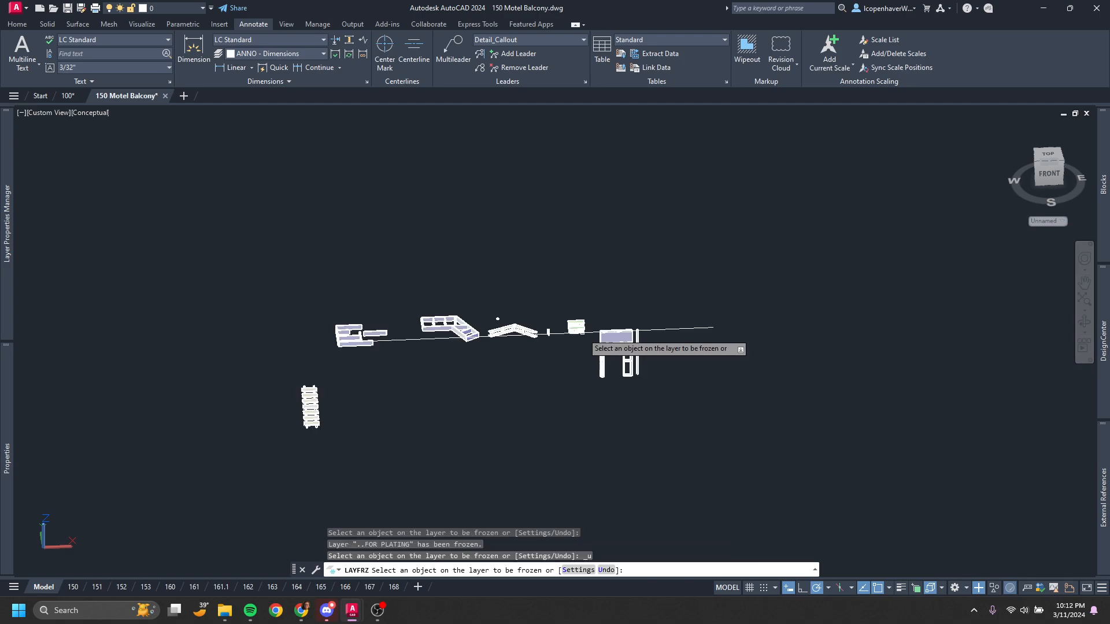
key("Escape")
Return to the assembled balcony and compare the PLATFORM DS Frame and ..FOR PLATING layers in the layer list
scroll(260, 280, "down", 2)
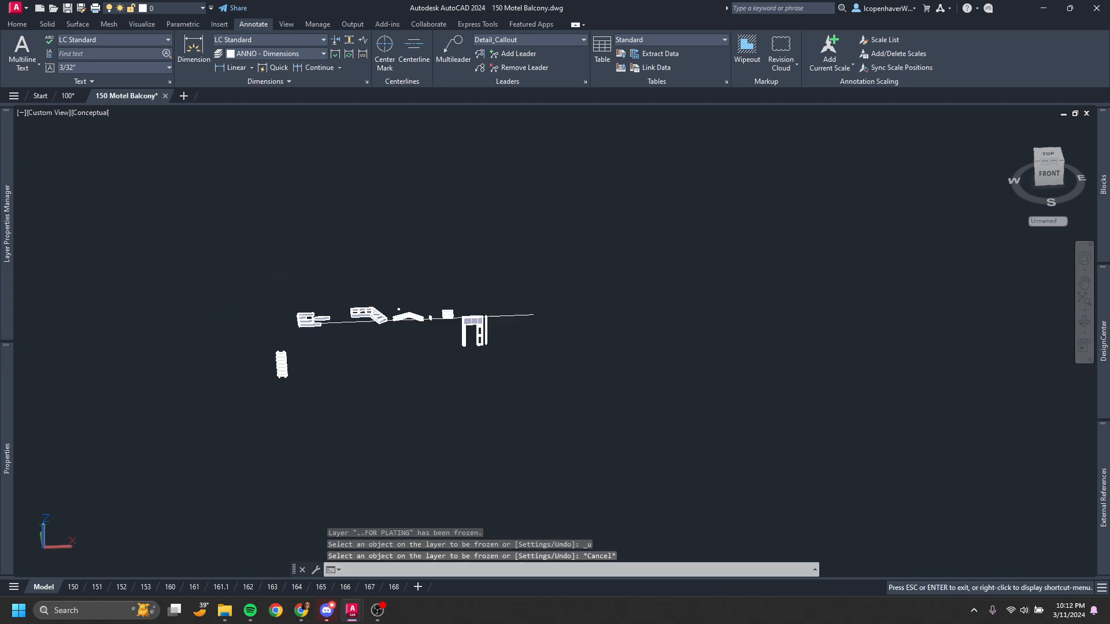
middle_click_drag(261, 280, 746, 204)
scroll(434, 271, "up", 8)
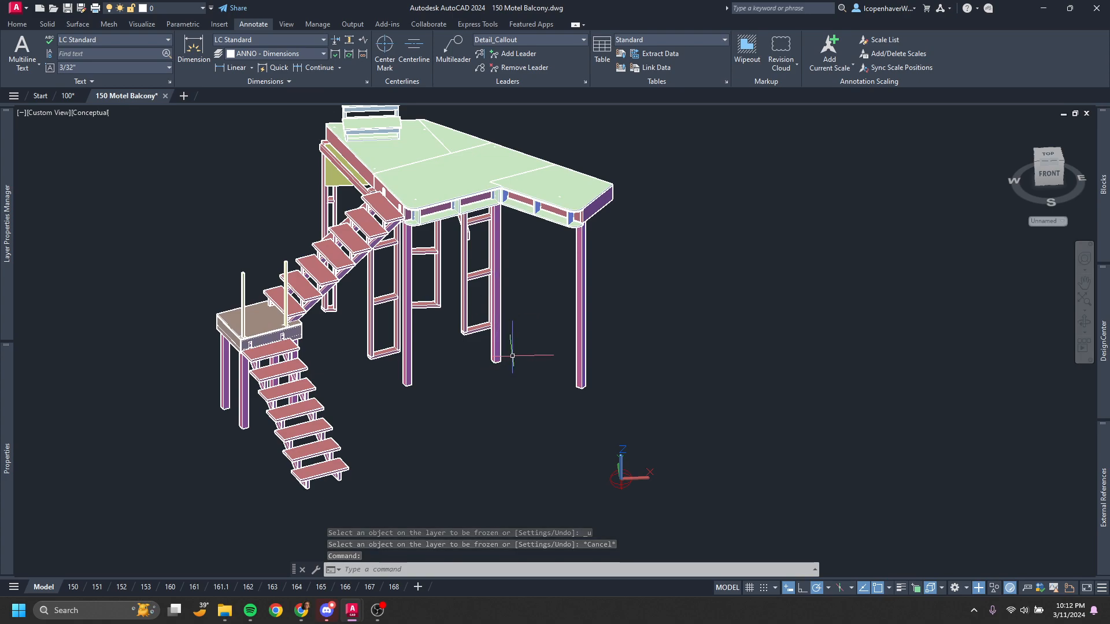
mouse_move(5, 259)
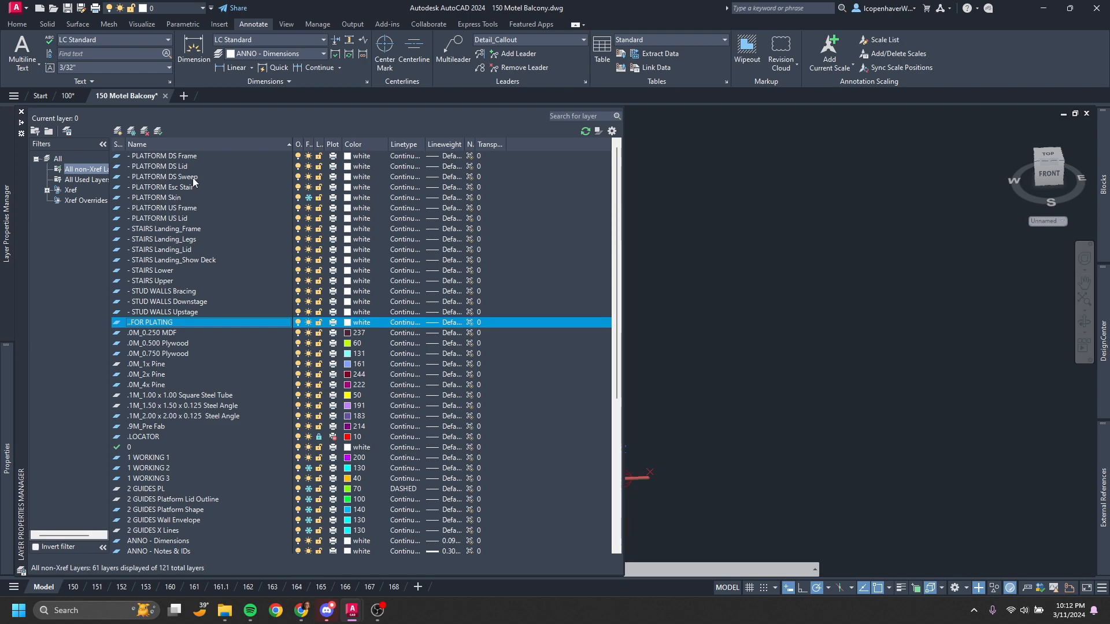
left_click(189, 158)
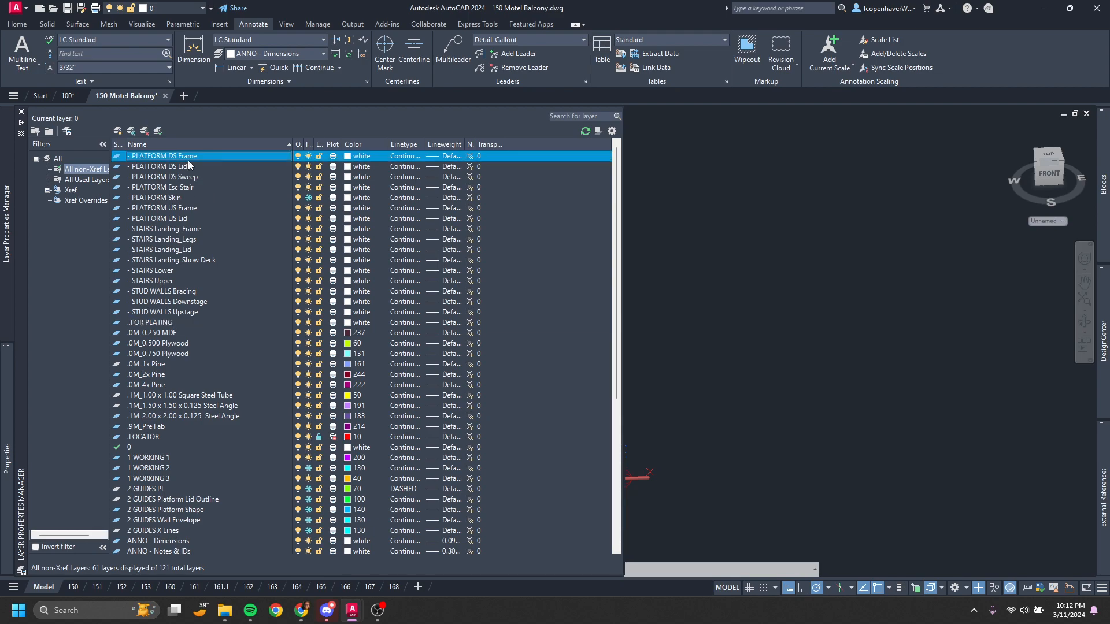
left_click(169, 325)
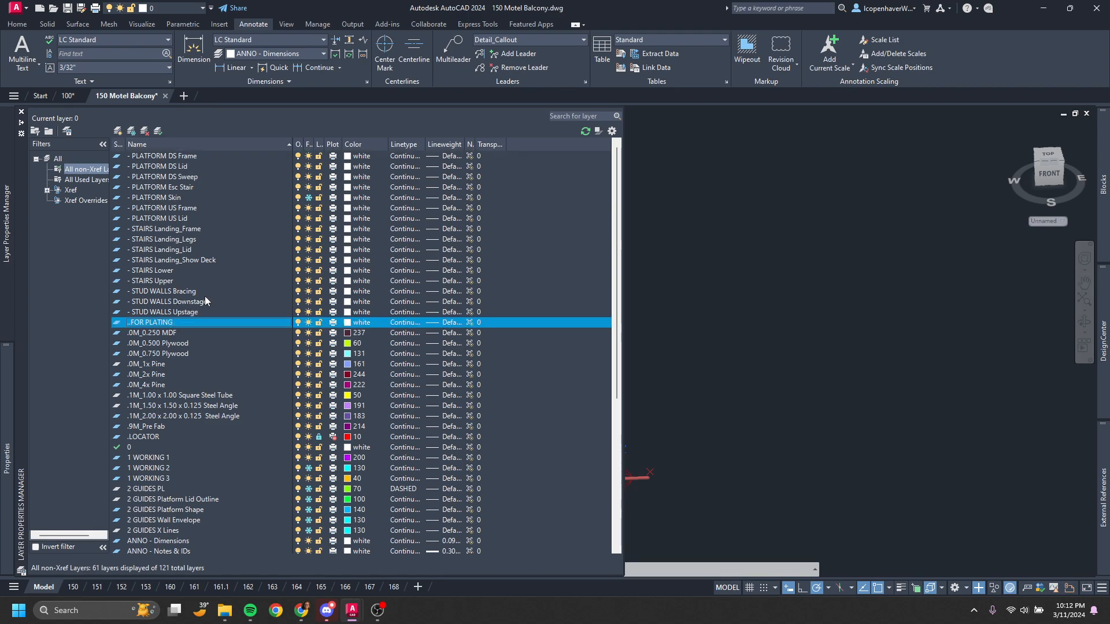
left_click(193, 156)
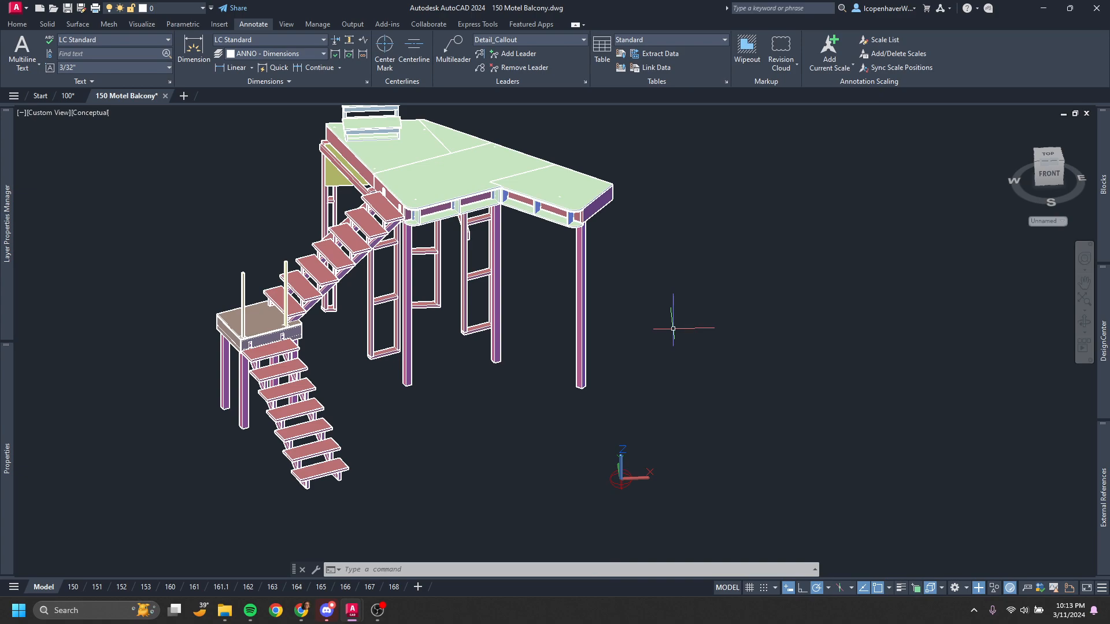
Inspect the assembled balcony, select the platform lids and clear the selection
middle_click_drag(643, 301, 700, 331, "shift")
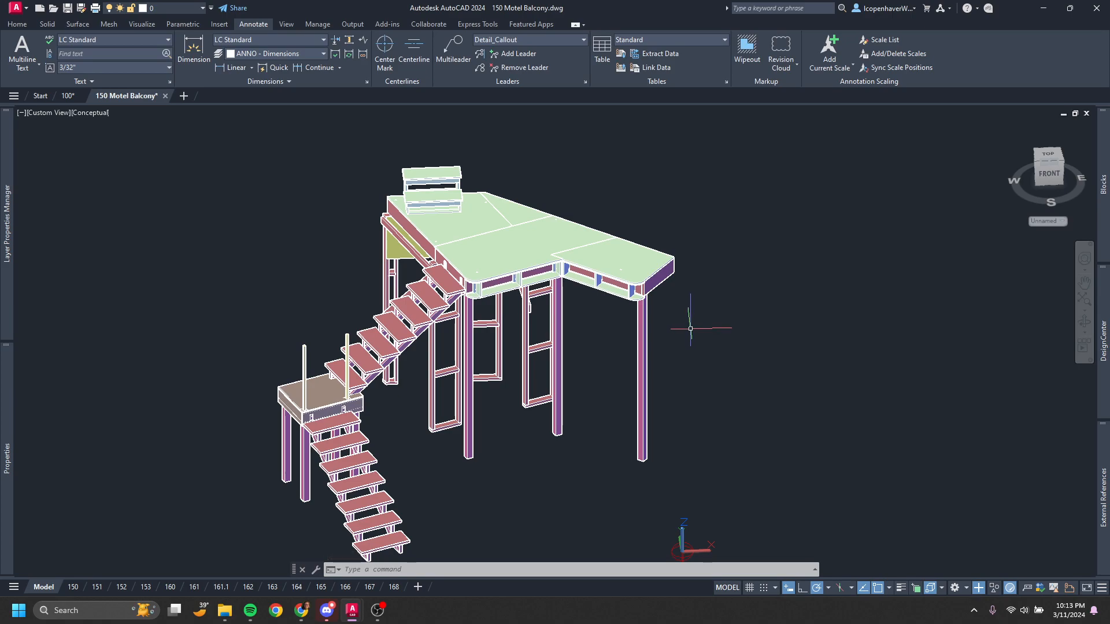
scroll(445, 238, "up", 5)
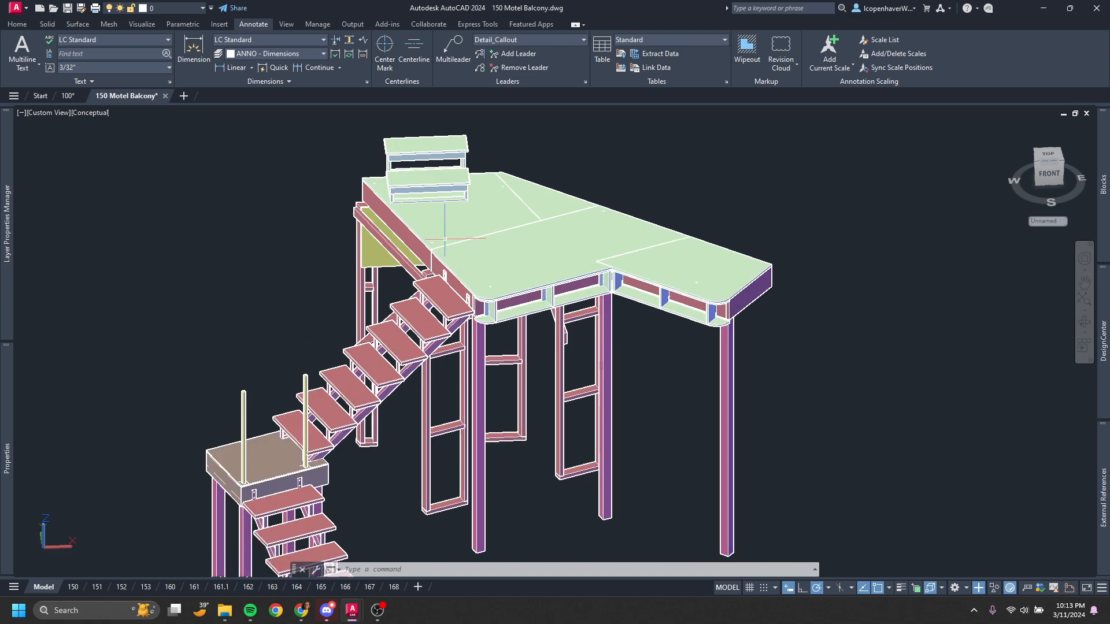
scroll(445, 238, "down", 5)
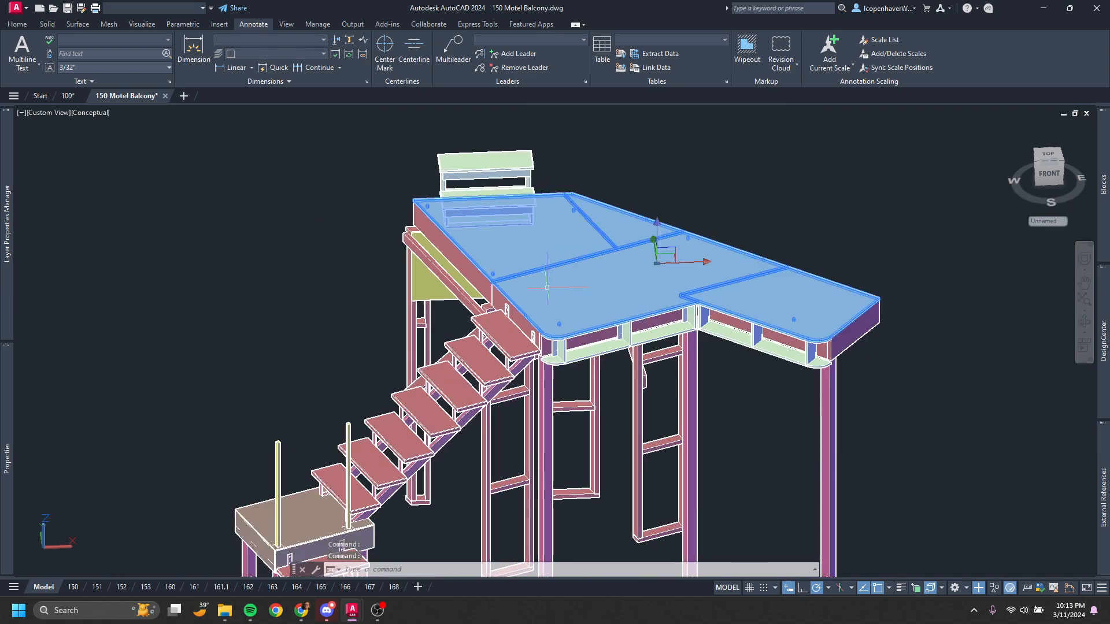
key("Escape")
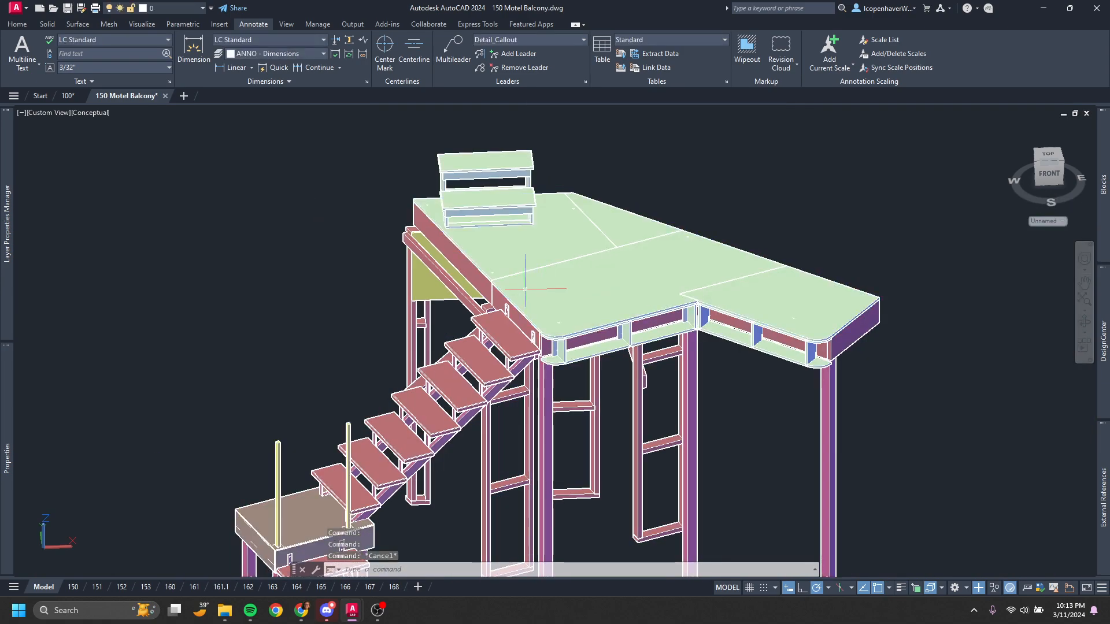